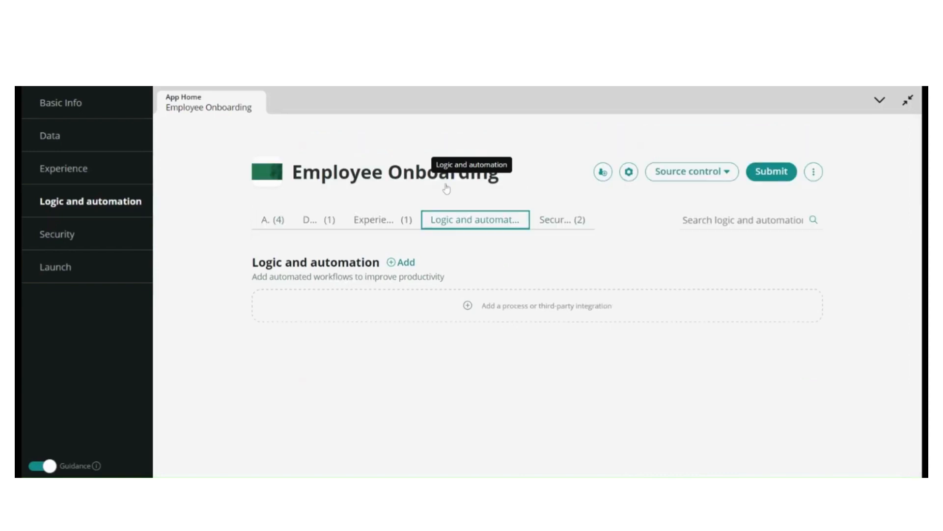
Add an automation to the app as a flow built from scratch, named "Employee Onboarding Process Flow".
{"action": "left_click", "coordinate": [492, 304]}
{"action": "left_click", "coordinate": [295, 328]}
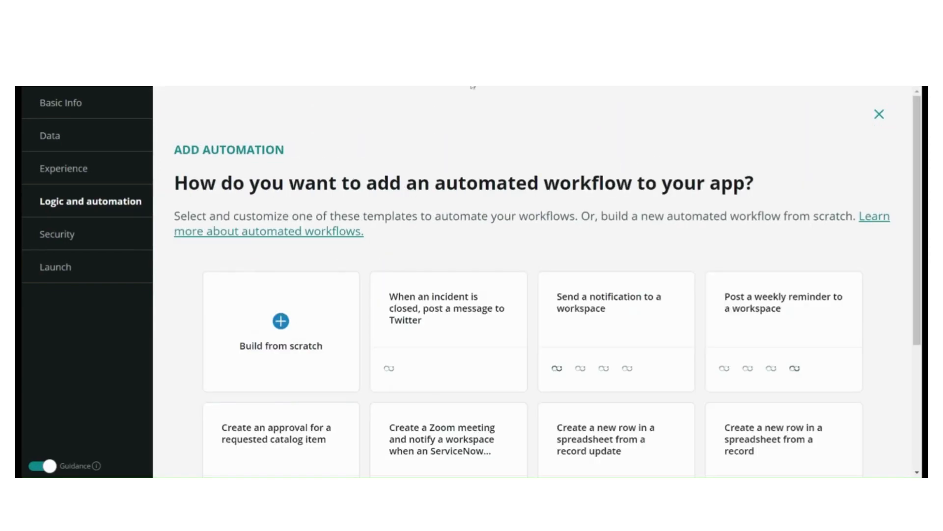
{"action": "left_click", "coordinate": [334, 337]}
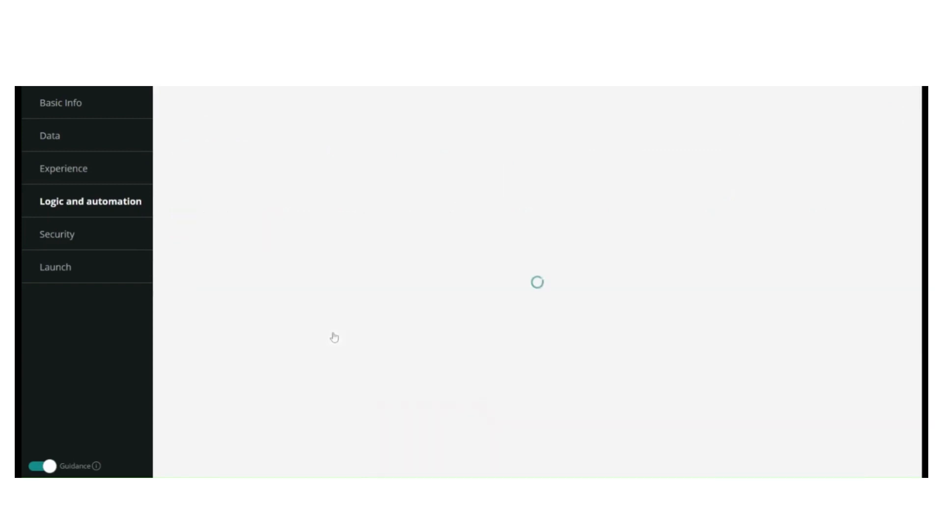
{"action": "type", "text": "Employee "}
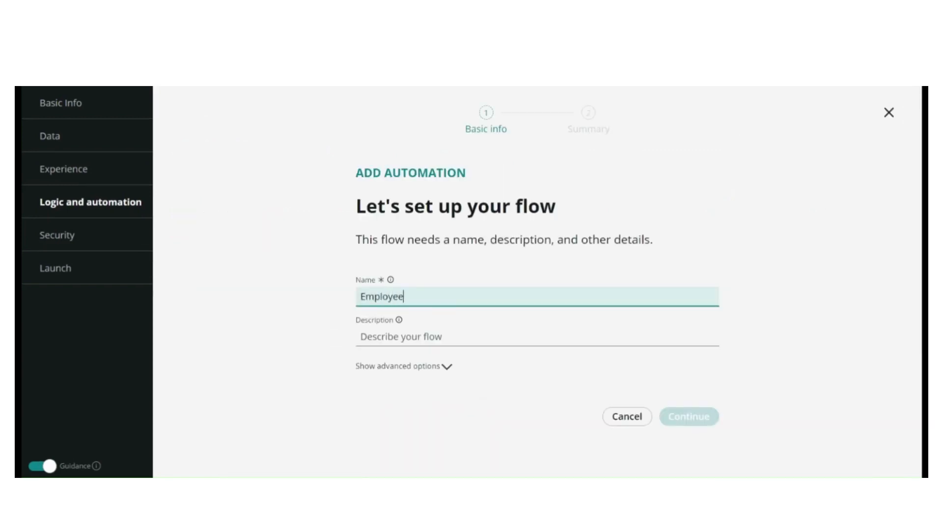
{"action": "type", "text": "Onboarding Process Flow"}
Set the flow to run as System User in its advanced options and continue to the flow editor.
{"action": "left_click", "coordinate": [425, 374]}
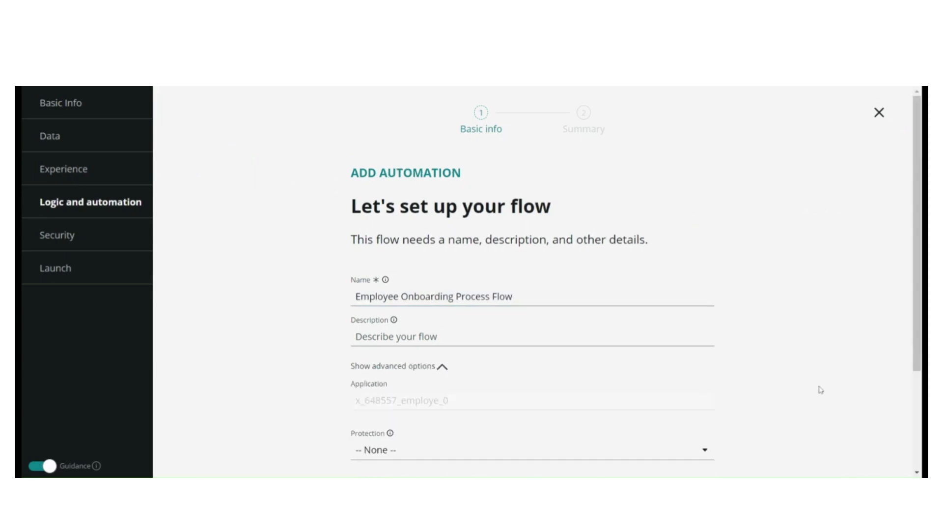
{"action": "left_click_drag", "start_coordinate": [916, 372], "coordinate": [915, 445]}
{"action": "left_click", "coordinate": [513, 390]}
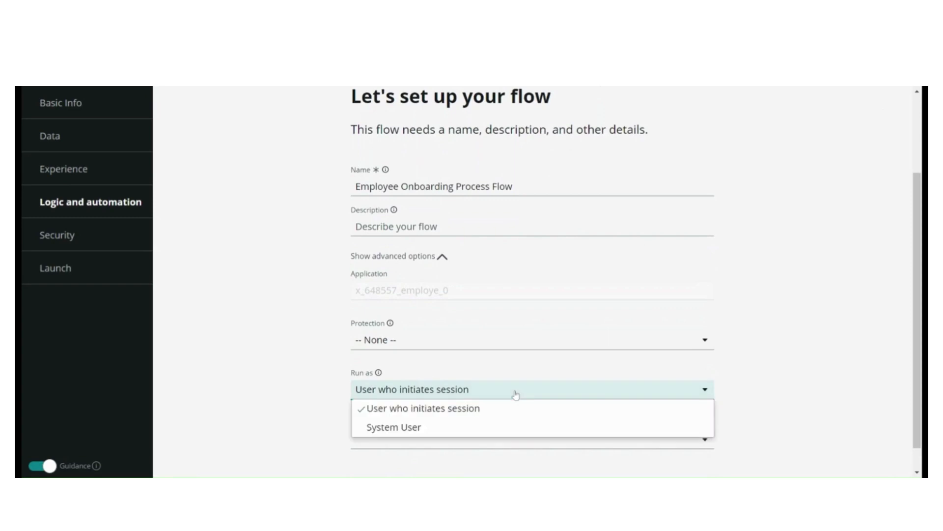
{"action": "left_click", "coordinate": [425, 426]}
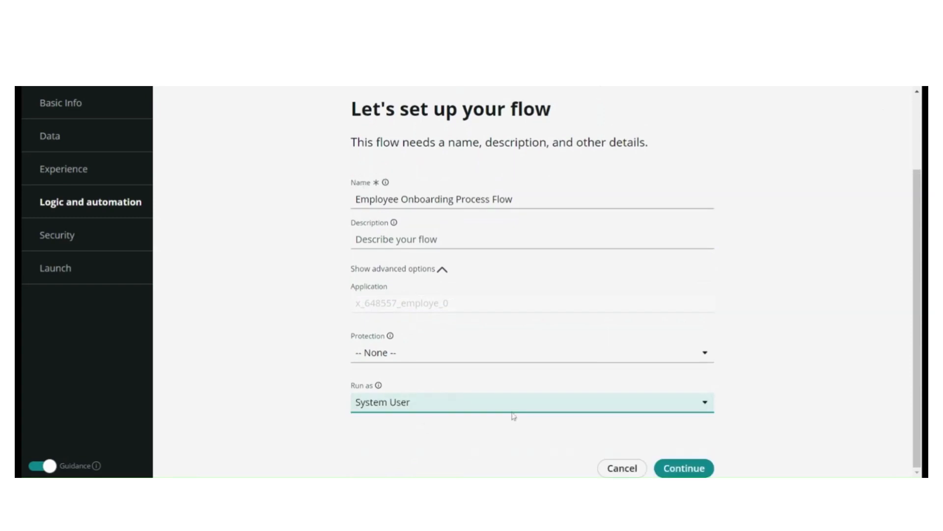
{"action": "left_click", "coordinate": [712, 469]}
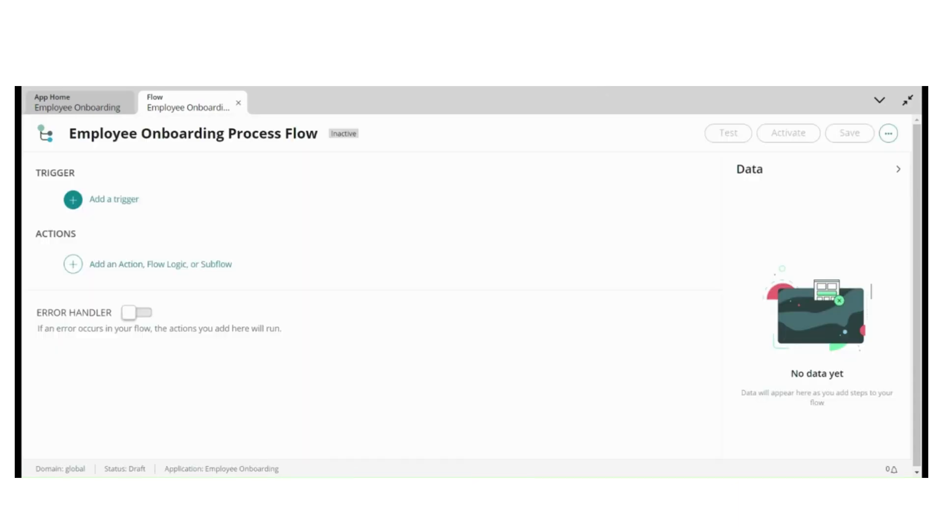
Add a Service Catalog trigger to the flow.
{"action": "left_click", "coordinate": [108, 196]}
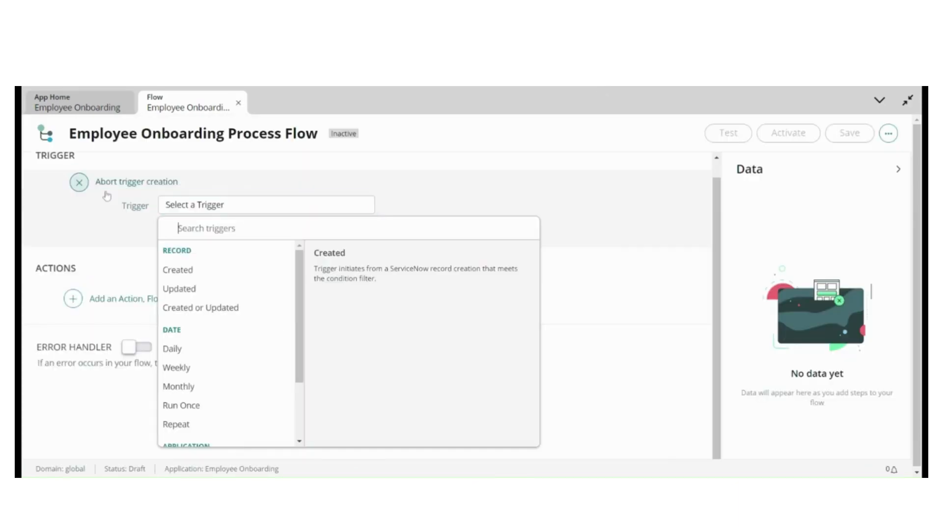
{"action": "type", "text": "Servic"}
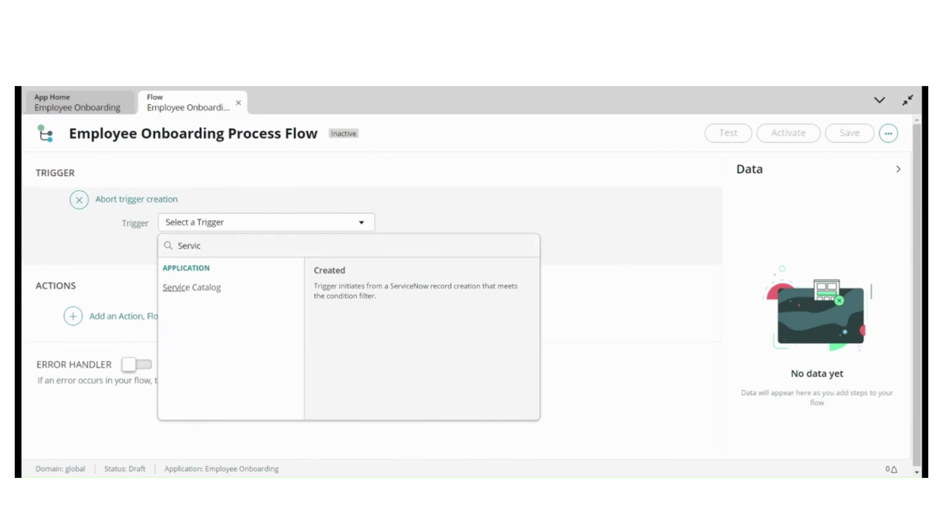
{"action": "left_click", "coordinate": [218, 290]}
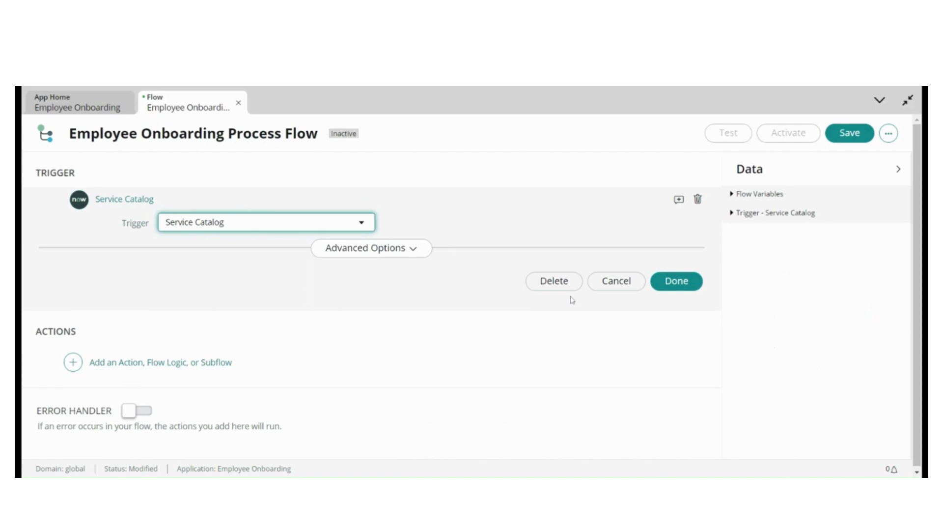
{"action": "left_click", "coordinate": [677, 281]}
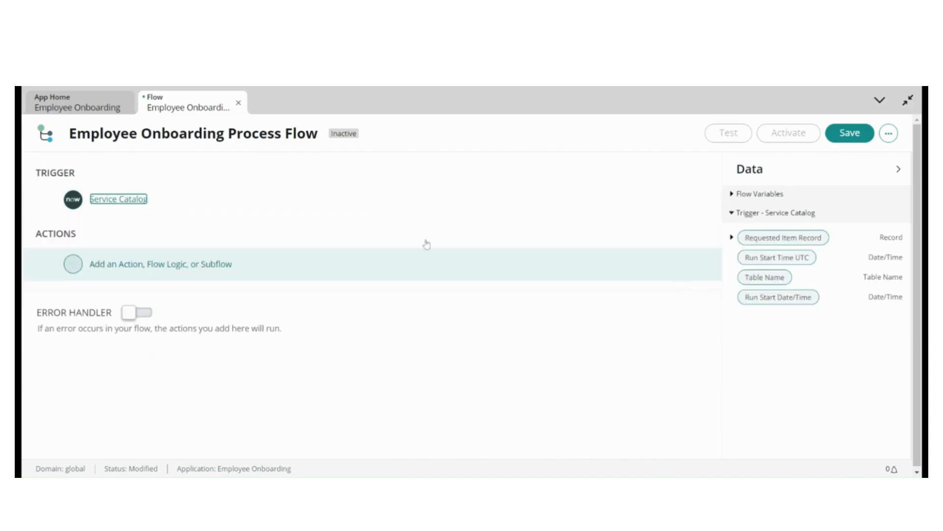
Add a Get Catalog Variables action from ServiceNow Core as the flow's first action.
{"action": "left_click", "coordinate": [137, 265]}
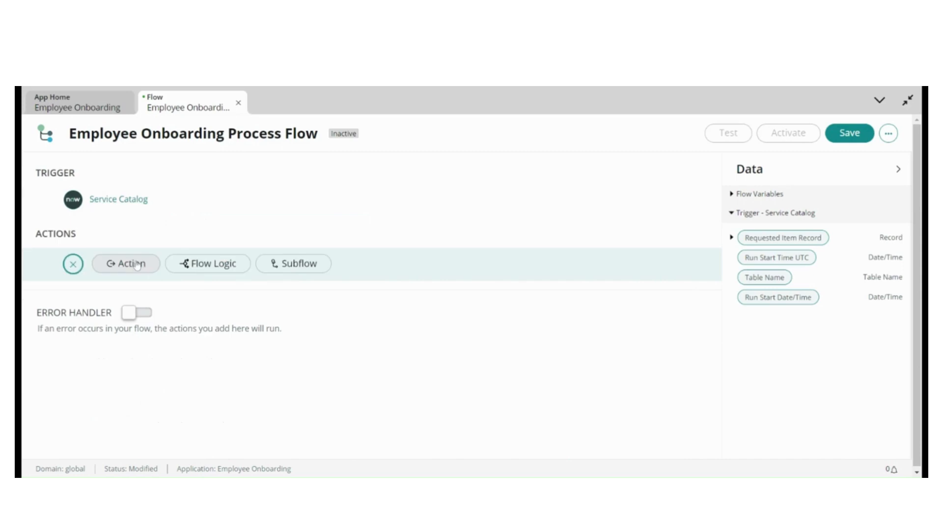
{"action": "left_click", "coordinate": [148, 264]}
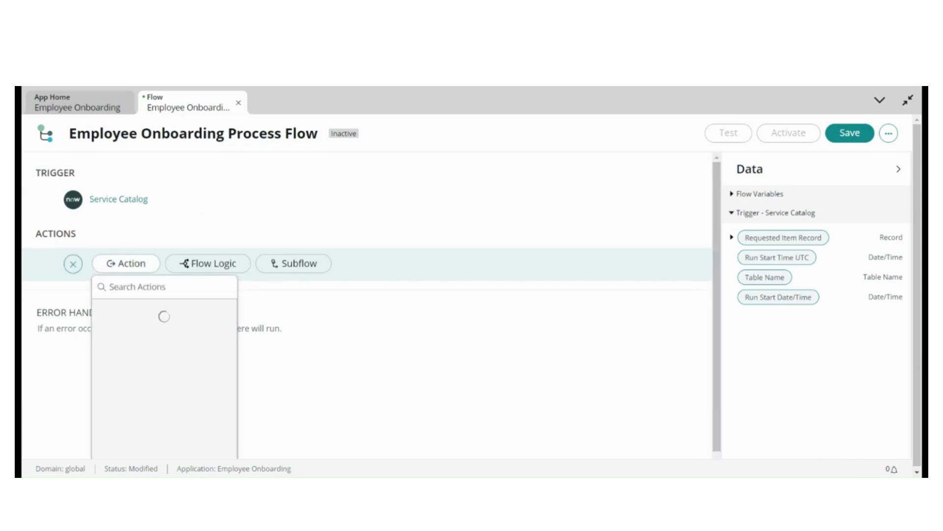
{"action": "type", "text": "get"}
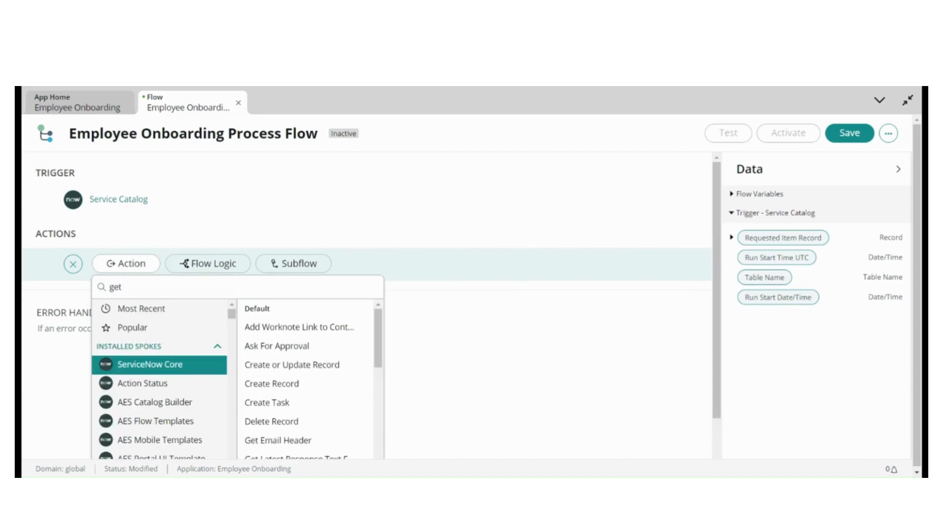
{"action": "type", "text": " cata"}
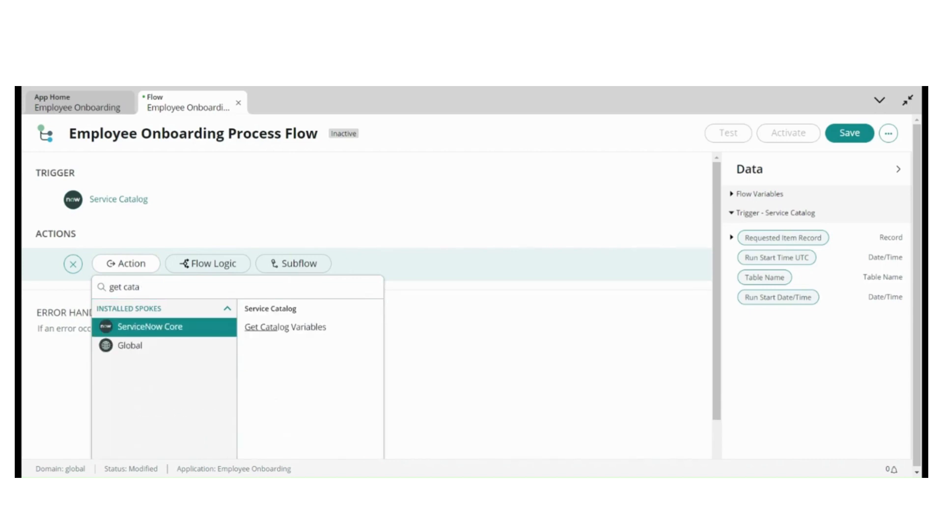
{"action": "left_click", "coordinate": [285, 327]}
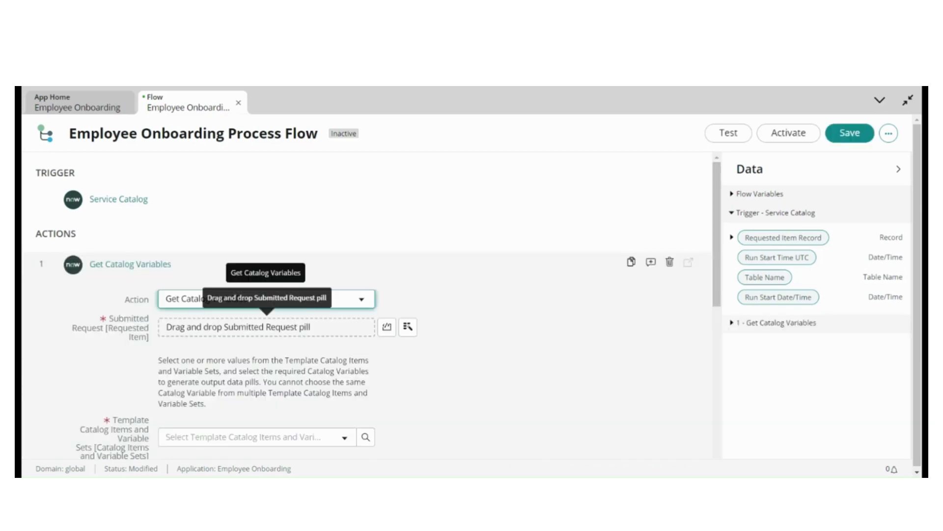
Fill the action's Submitted Request with the Requested Item Record from the Service Catalog trigger.
{"action": "left_click", "coordinate": [408, 327]}
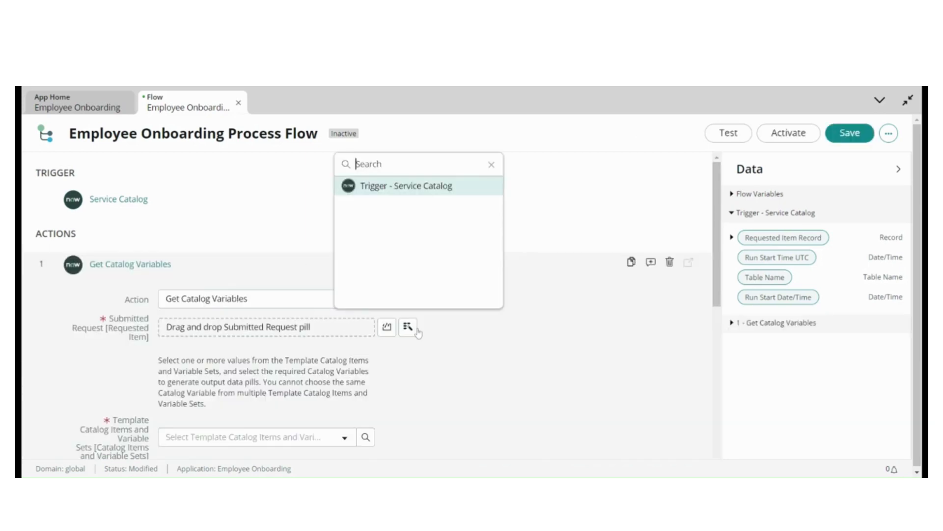
{"action": "left_click", "coordinate": [436, 185]}
{"action": "left_click", "coordinate": [516, 184]}
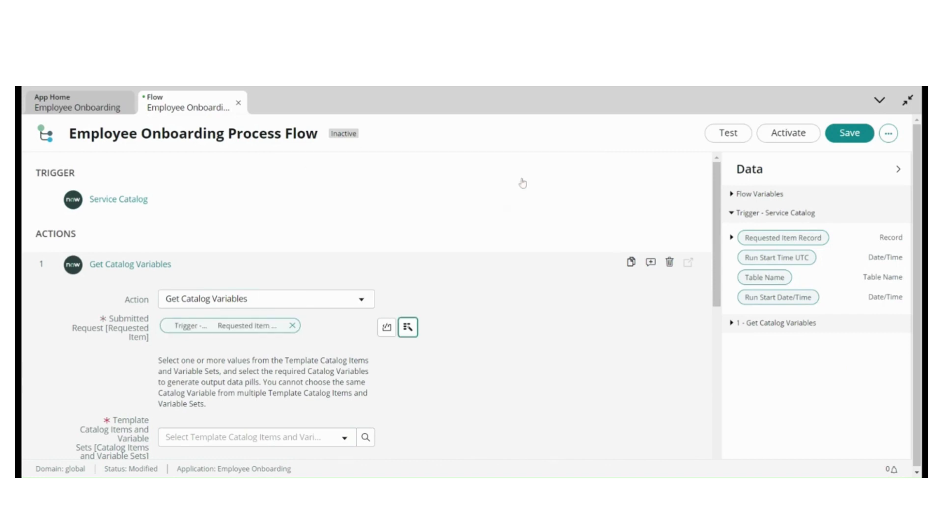
{"action": "left_click", "coordinate": [329, 438]}
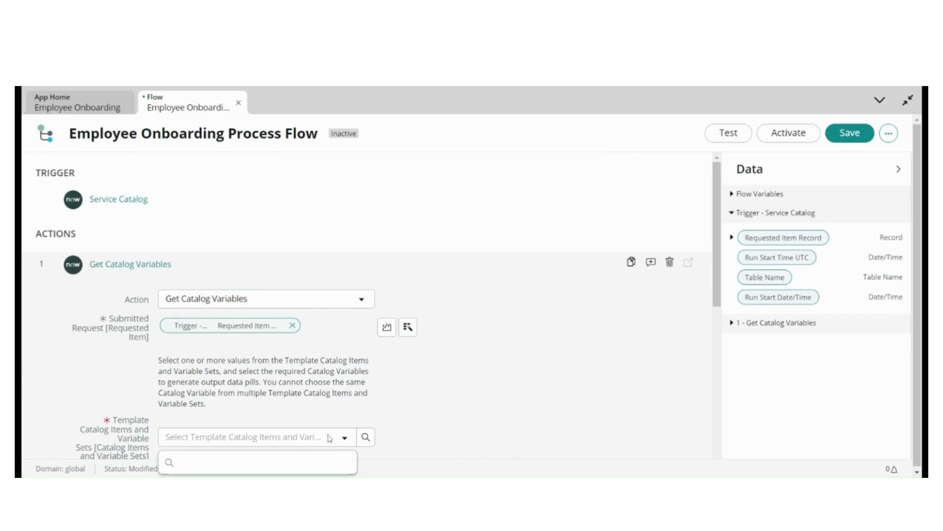
{"action": "type", "text": "Onbaoir"}
{"action": "key", "text": "BackSpace"}
{"action": "key", "text": "BackSpace"}
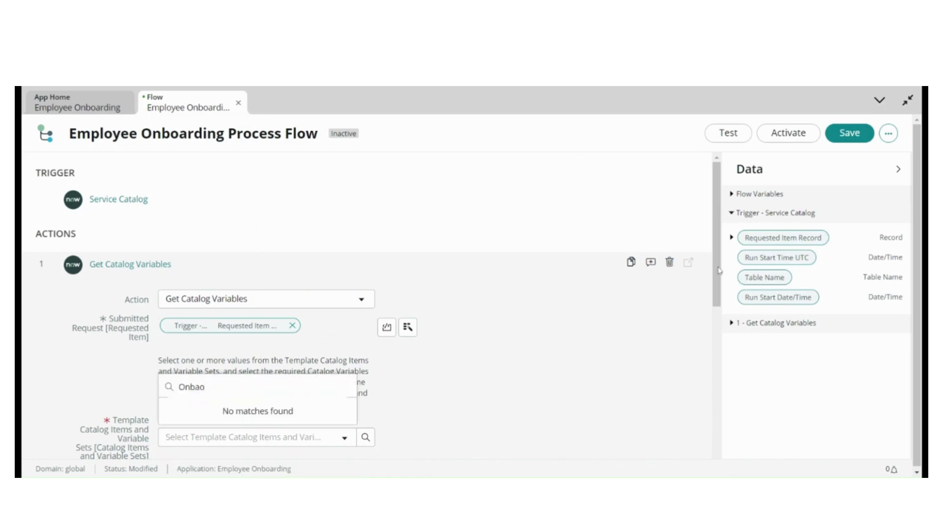
{"action": "key", "text": "Escape"}
Select Onboarding as the template catalog item for the Get Catalog Variables action.
{"action": "scroll", "coordinate": [718, 295], "scroll_direction": "down", "scroll_amount": 3}
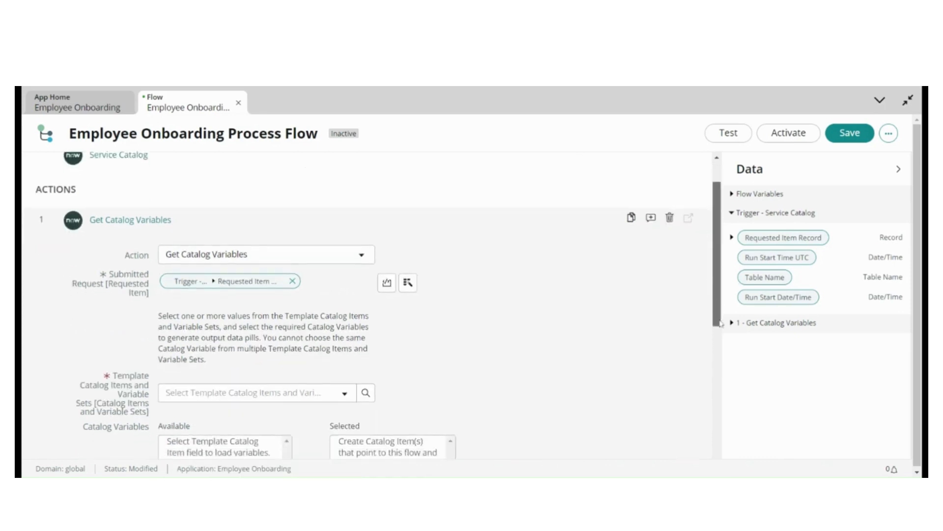
{"action": "left_click", "coordinate": [175, 320]}
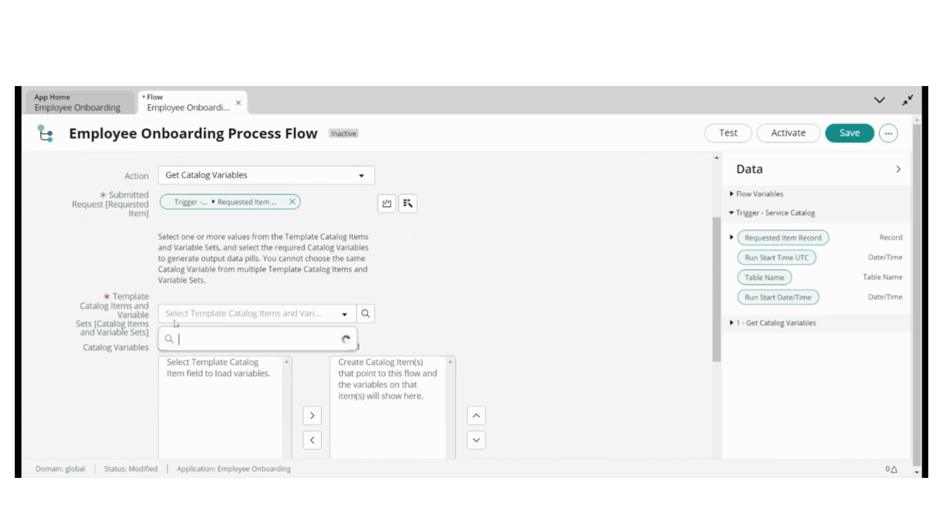
{"action": "type", "text": "Onbo"}
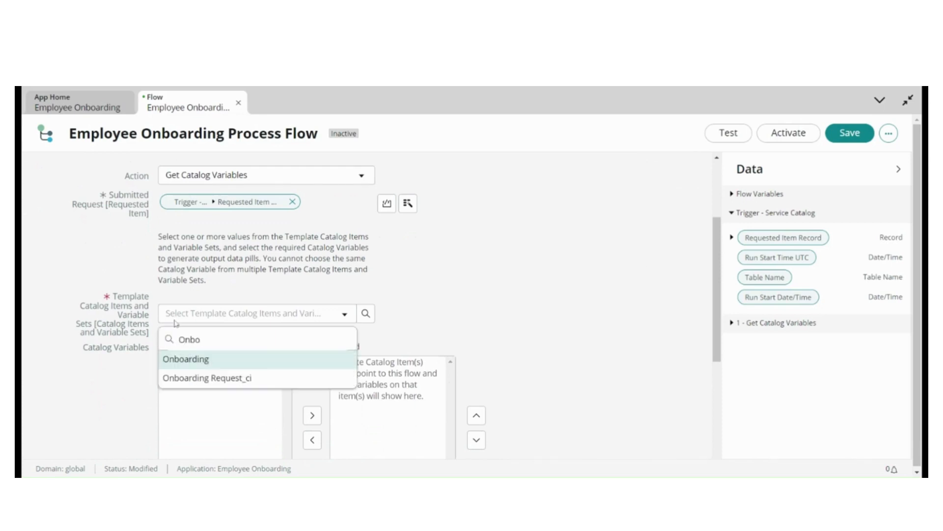
{"action": "left_click", "coordinate": [188, 359]}
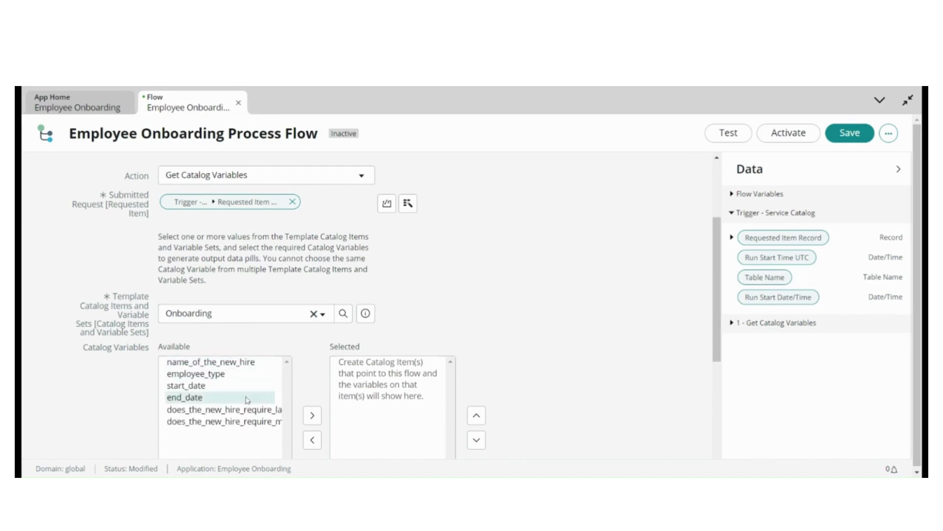
Move all available Onboarding catalog variables to the selected ones and finish the Get Catalog Variables action.
{"action": "left_click", "coordinate": [246, 397]}
{"action": "key", "text": "ctrl+a"}
{"action": "left_click", "coordinate": [312, 387]}
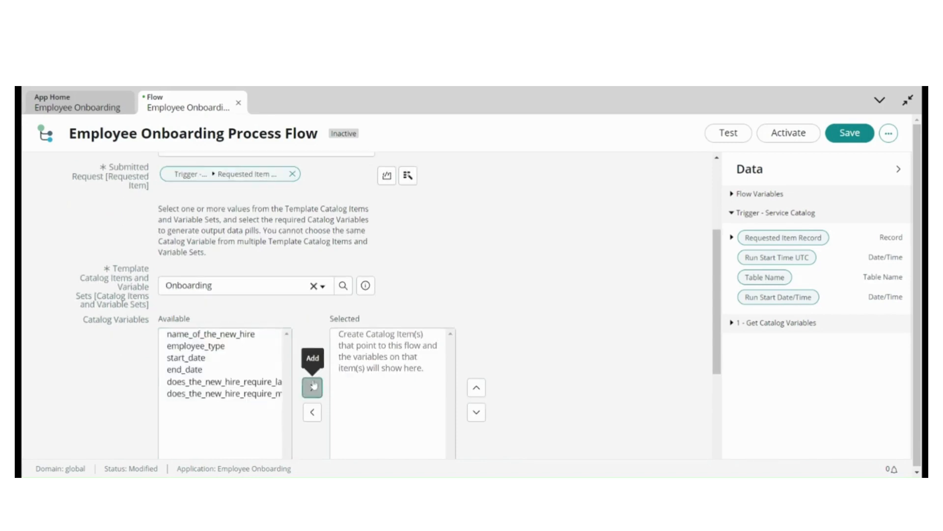
{"action": "left_click_drag", "start_coordinate": [715, 305], "coordinate": [720, 370]}
{"action": "left_click", "coordinate": [683, 368]}
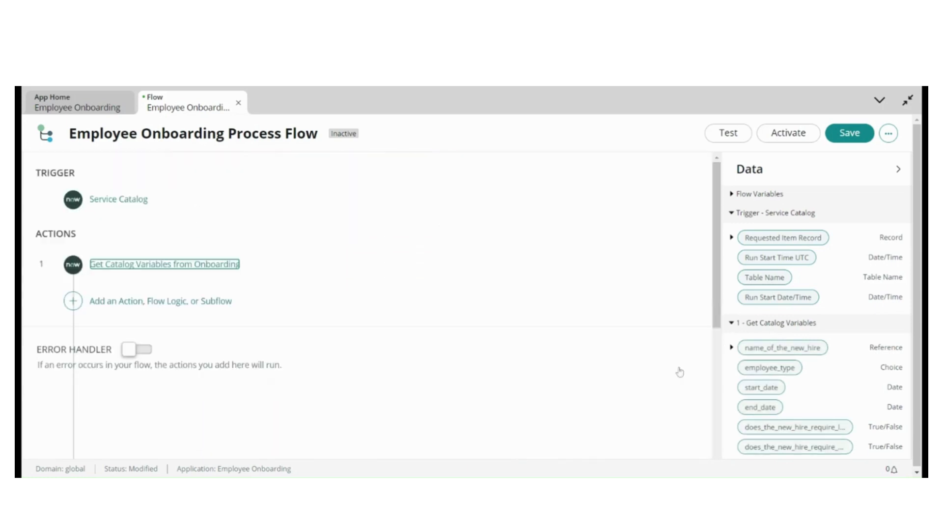
Add a Create Catalog Task action from ServiceNow Core after the Get Catalog Variables action.
{"action": "left_click", "coordinate": [118, 302]}
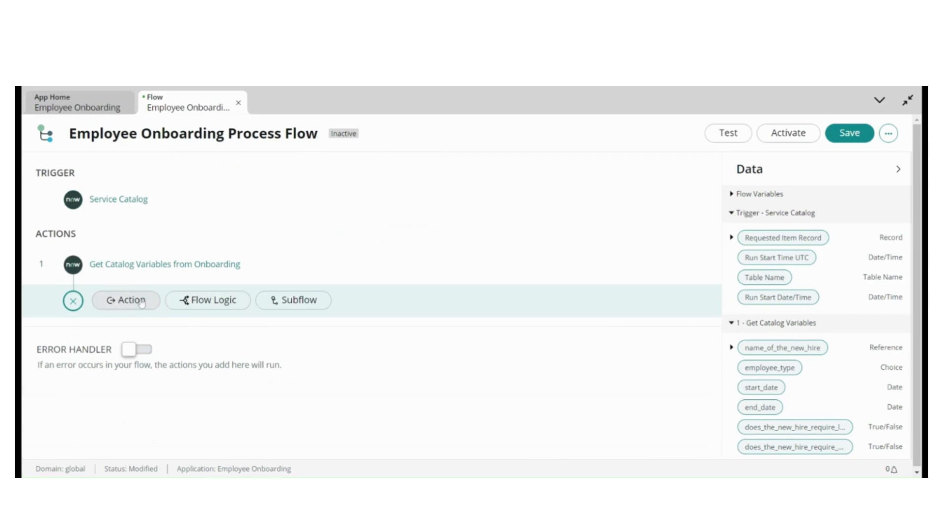
{"action": "left_click", "coordinate": [142, 302]}
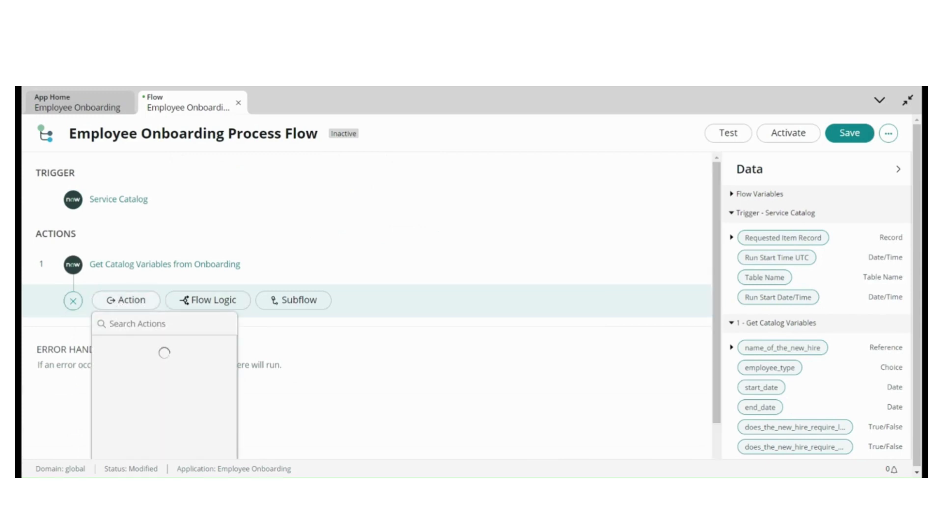
{"action": "type", "text": "Creat"}
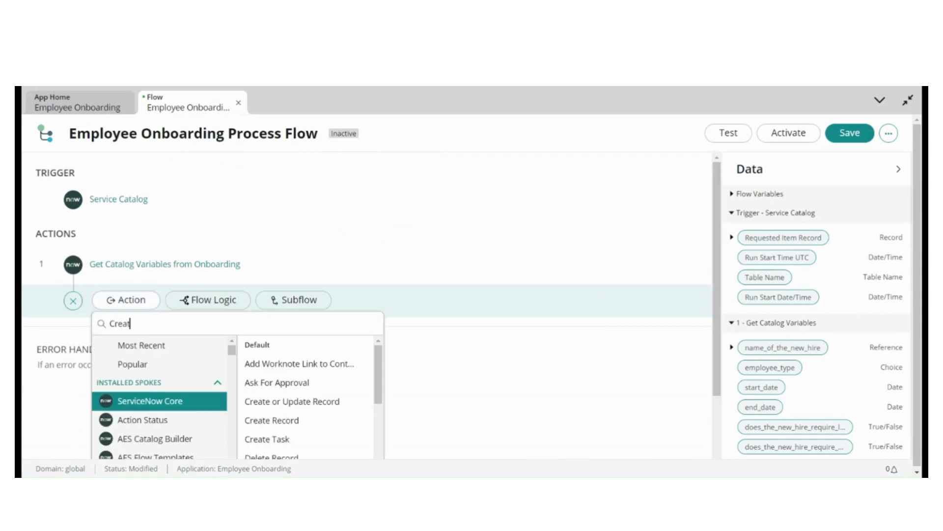
{"action": "type", "text": "e Catalog Task"}
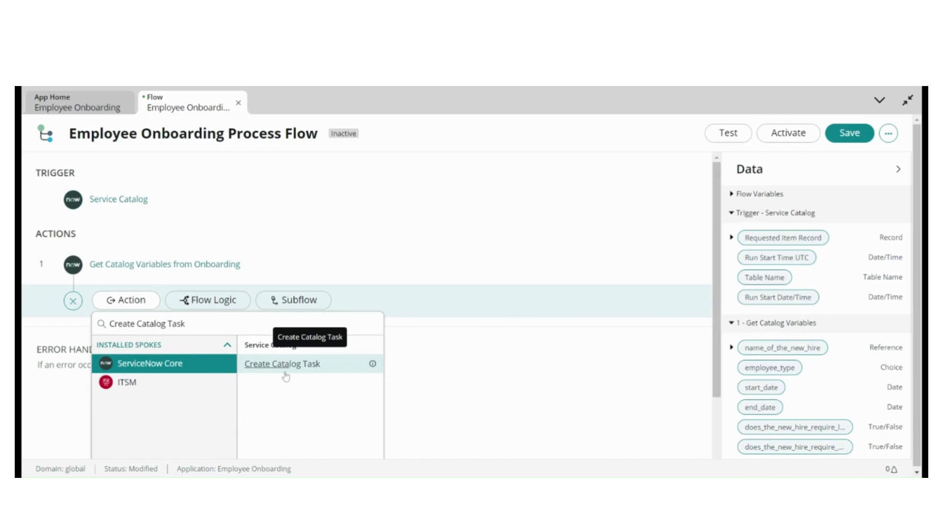
{"action": "left_click", "coordinate": [303, 364]}
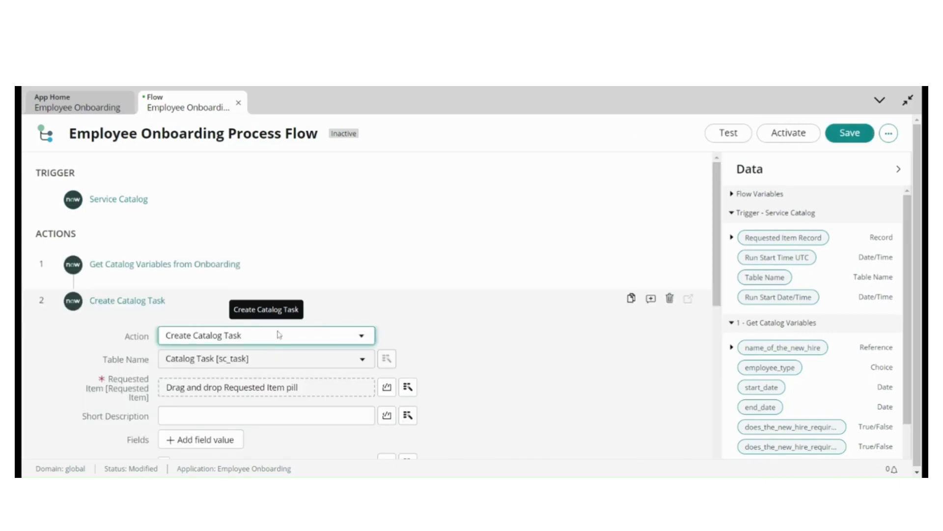
Fill the catalog task's Requested Item with the Requested Item Record from the Service Catalog trigger.
{"action": "left_click", "coordinate": [408, 387]}
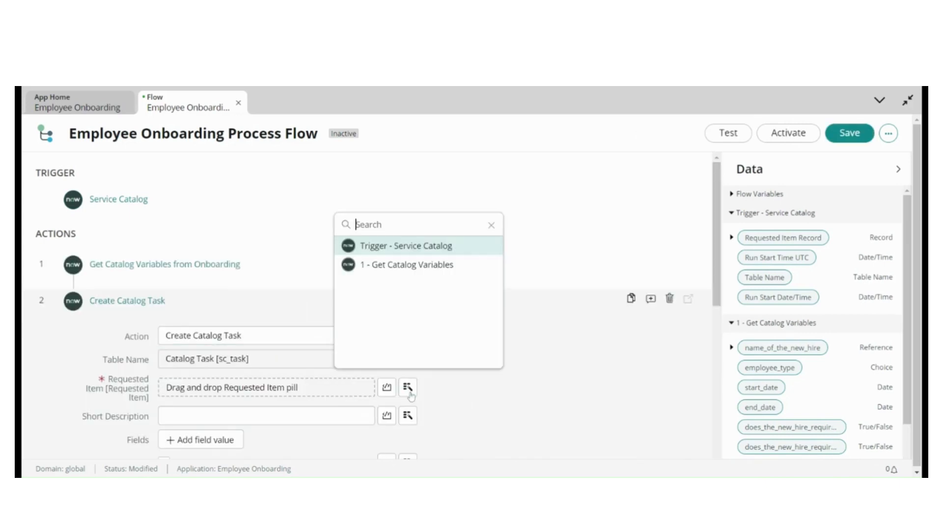
{"action": "left_click", "coordinate": [415, 248]}
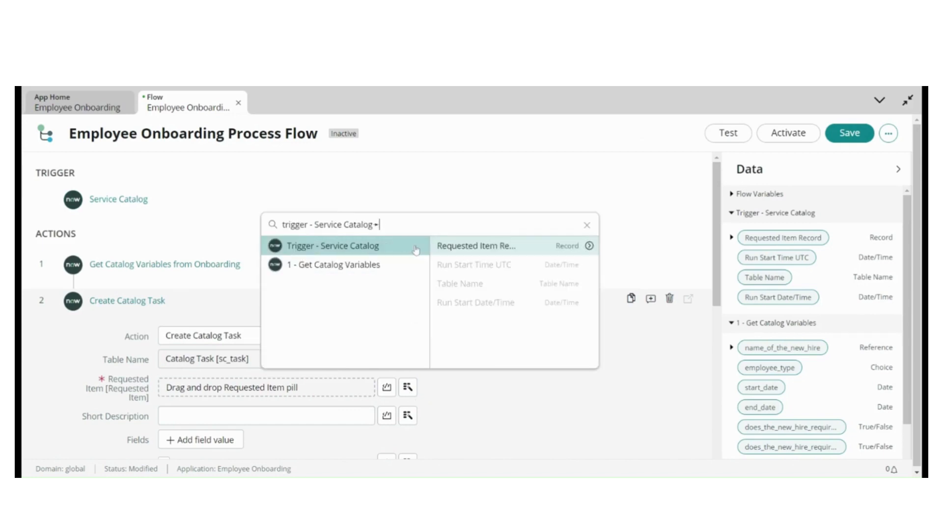
{"action": "left_click", "coordinate": [472, 246]}
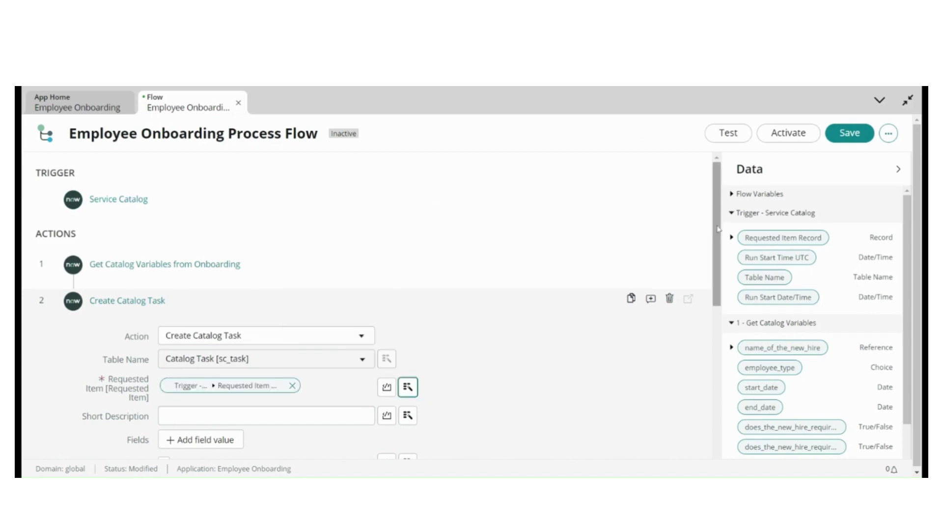
{"action": "scroll", "coordinate": [370, 260], "scroll_direction": "down", "scroll_amount": 3}
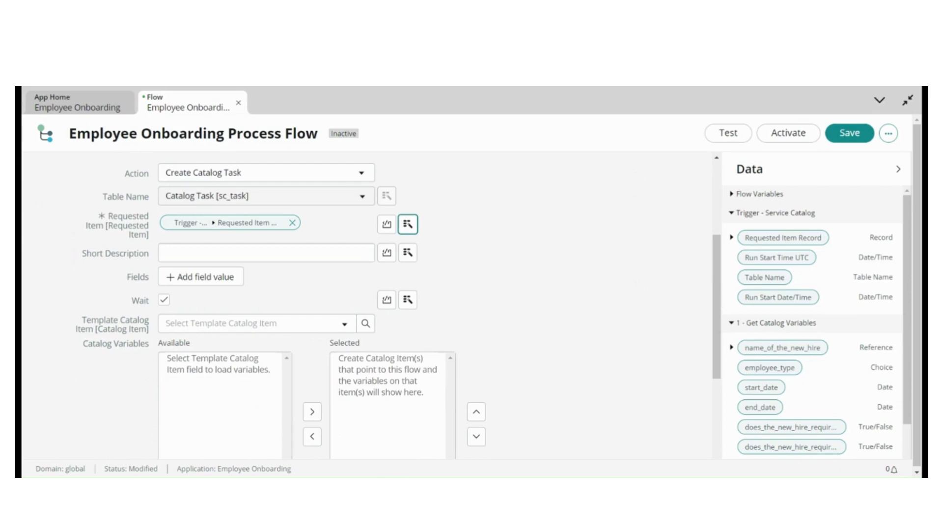
Set the catalog task's short description to "Add New Hire" and add a Description field value "Please complete all the process for new hire onboarding".
{"action": "left_click", "coordinate": [265, 253]}
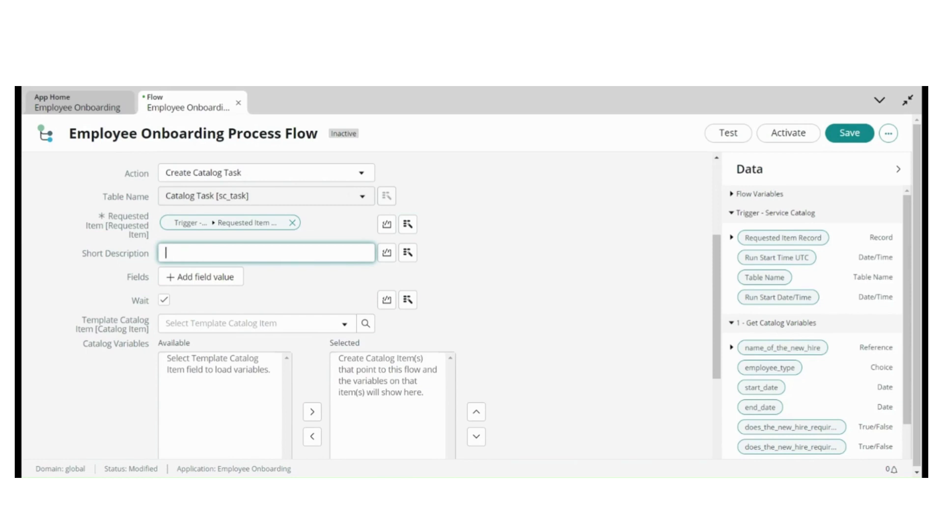
{"action": "type", "text": "Add New Hire"}
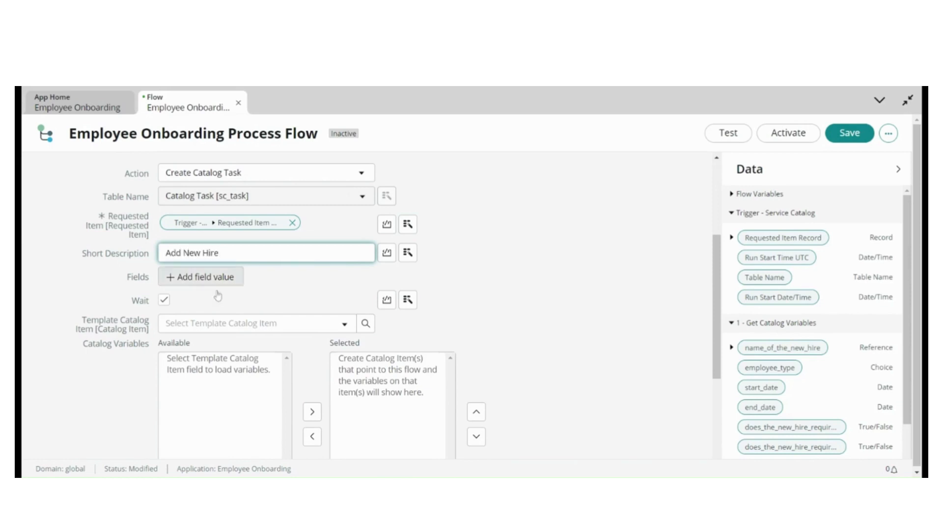
{"action": "left_click", "coordinate": [210, 286]}
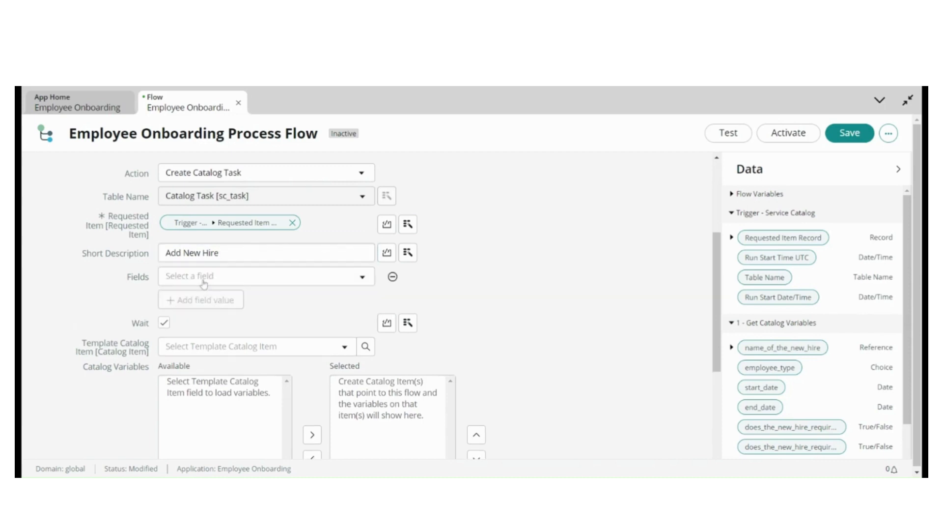
{"action": "left_click", "coordinate": [205, 283]}
{"action": "type", "text": "Des"}
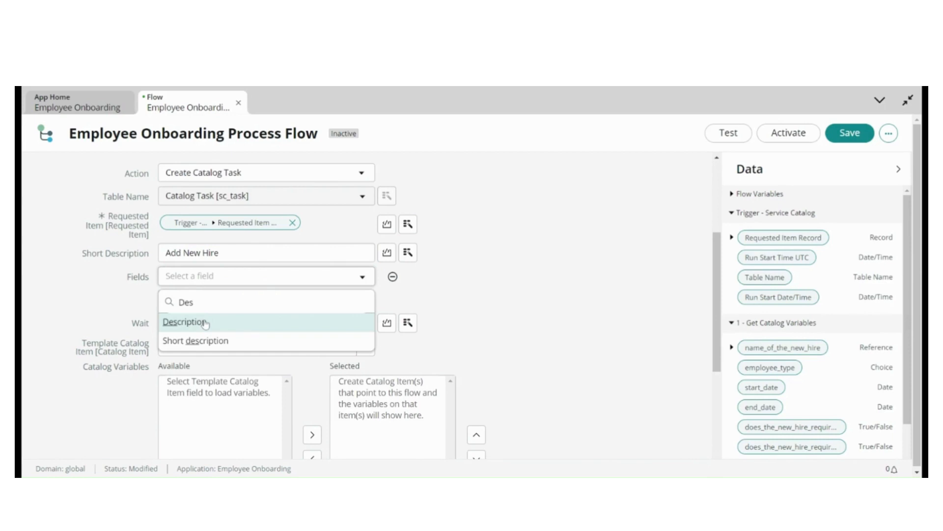
{"action": "left_click", "coordinate": [205, 323]}
{"action": "left_click", "coordinate": [486, 277]}
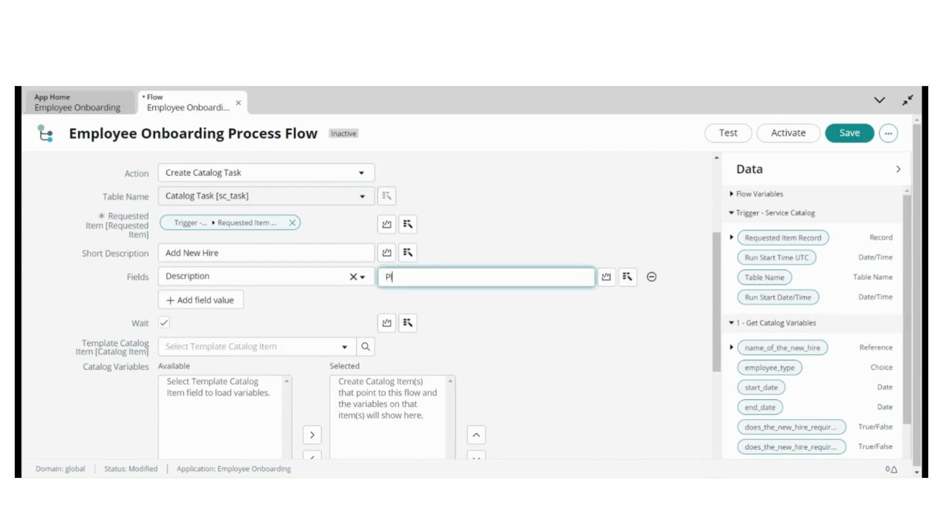
{"action": "type", "text": "Please complete all th"}
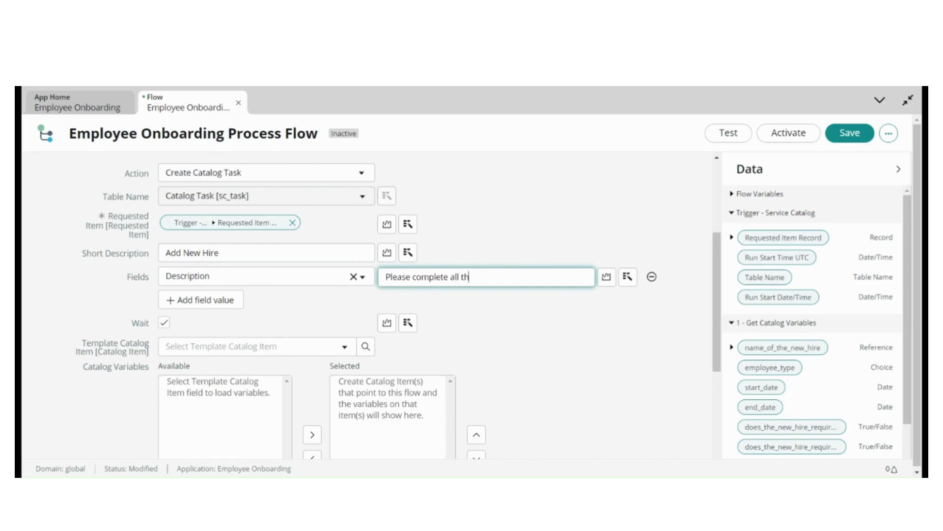
{"action": "type", "text": "e process for new hire"}
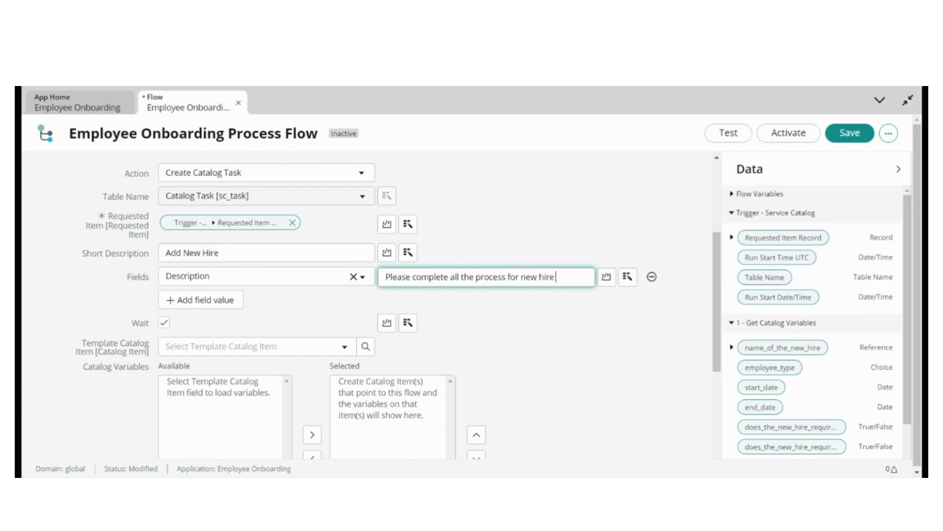
{"action": "type", "text": " onboarding"}
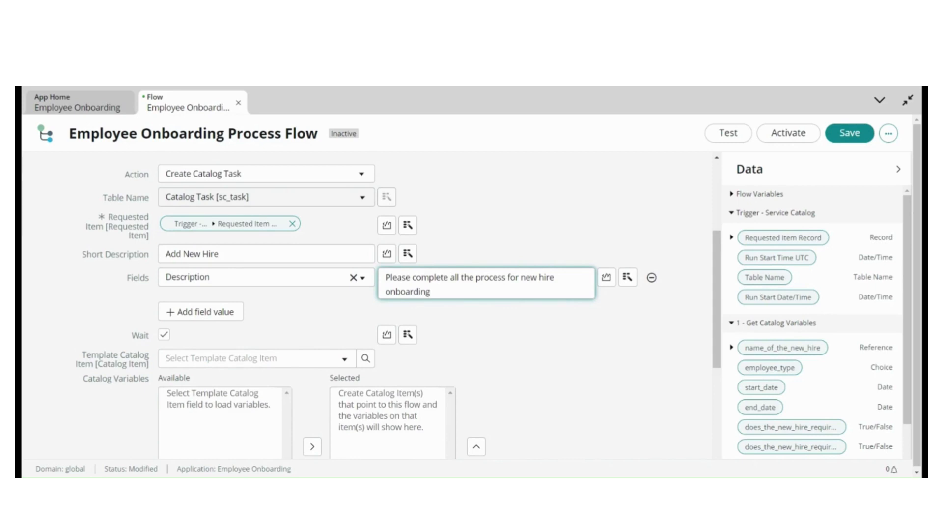
Replace the word "Add" in the catalog task's short description so that it reads "Onboard New Hire".
{"action": "double_click", "coordinate": [173, 253]}
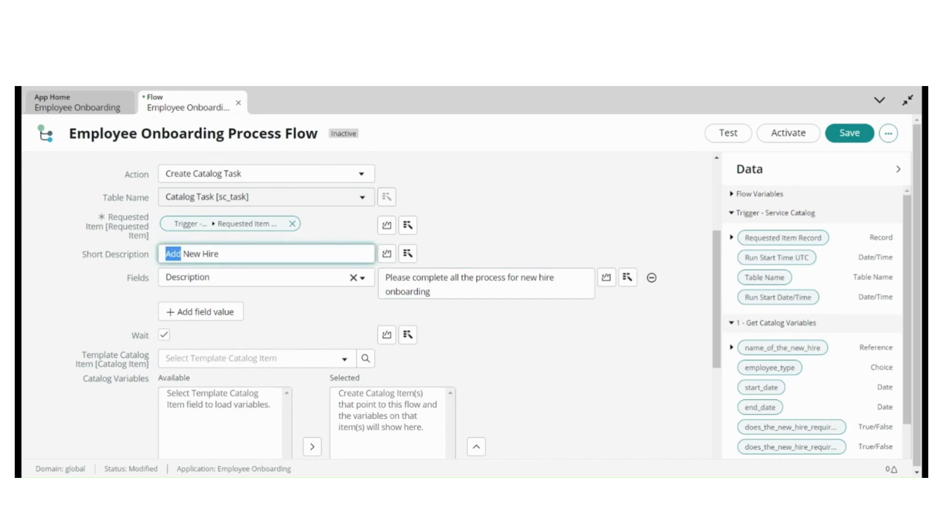
{"action": "type", "text": "Onbao"}
{"action": "type", "text": "rd"}
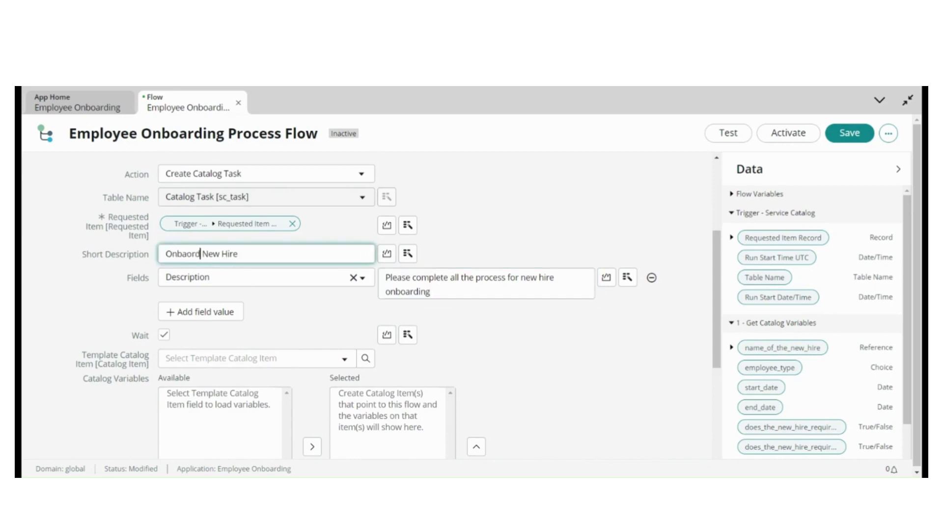
{"action": "key", "text": "BackSpace"}
{"action": "key", "text": "Right"}
{"action": "type", "text": "a"}
Select Onboarding as the template catalog item for the Create Catalog Task action.
{"action": "left_click", "coordinate": [266, 358]}
{"action": "type", "text": "Onba"}
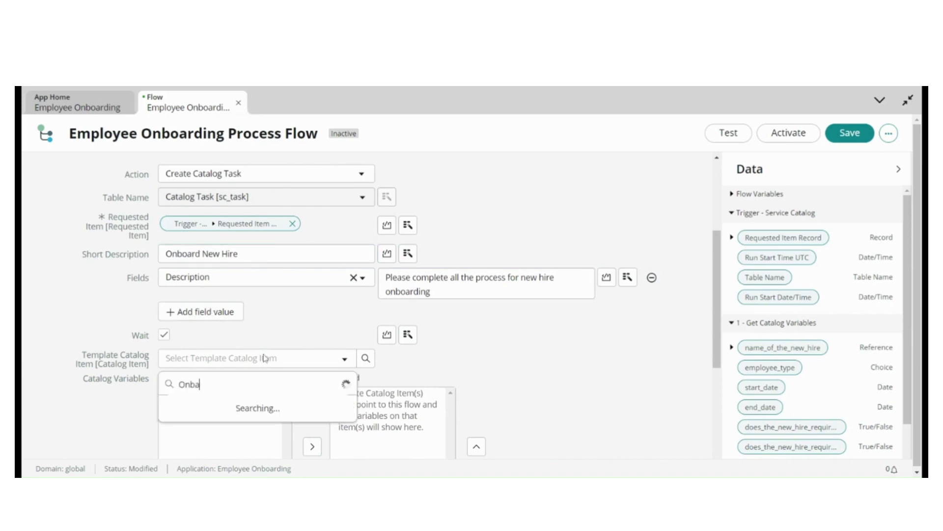
{"action": "type", "text": "r"}
{"action": "key", "text": "BackSpace"}
{"action": "key", "text": "BackSpace"}
{"action": "type", "text": "oa"}
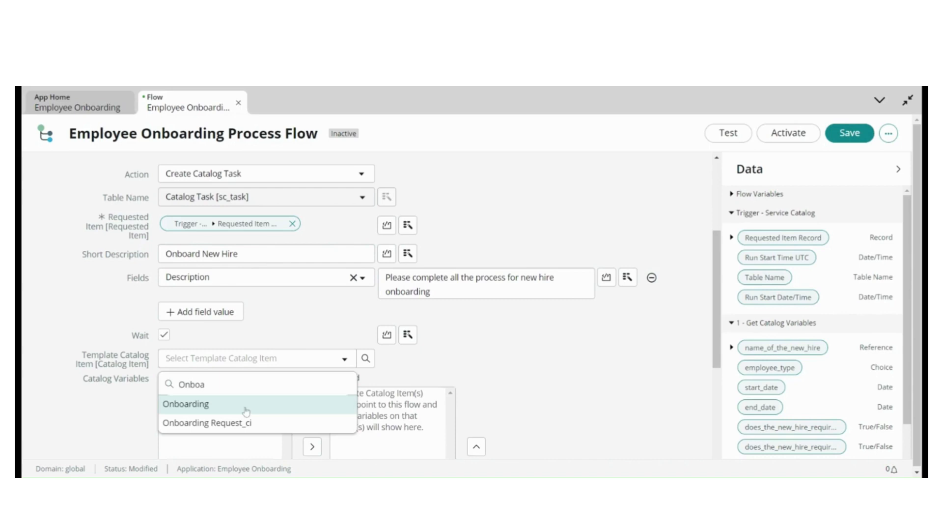
{"action": "left_click", "coordinate": [247, 410]}
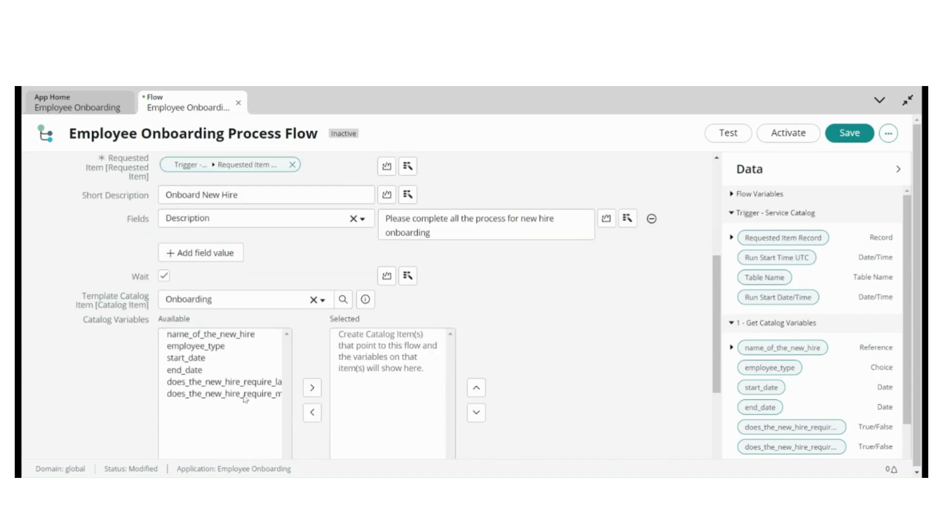
Move all available Onboarding variables to the catalog task's selected variables and finish the Create Catalog Task action.
{"action": "left_click", "coordinate": [245, 364]}
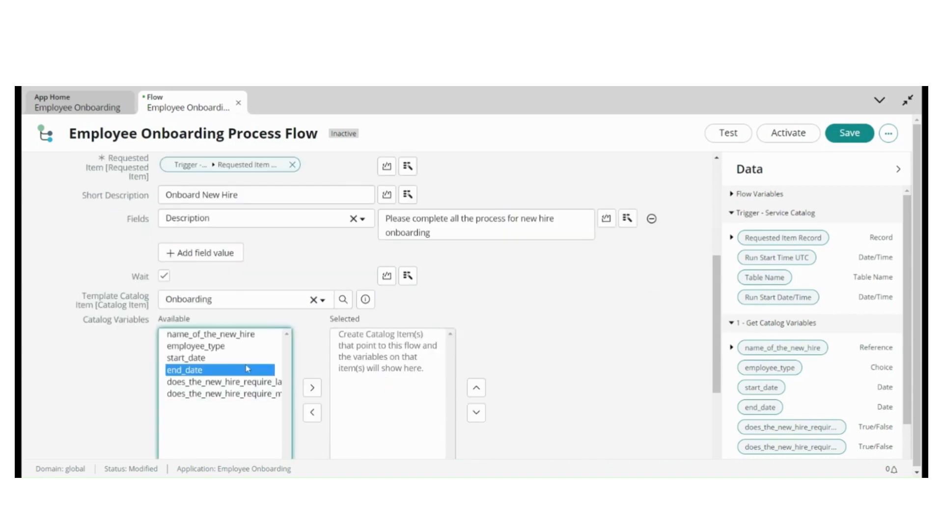
{"action": "key", "text": "ctrl+a"}
{"action": "left_click", "coordinate": [313, 388]}
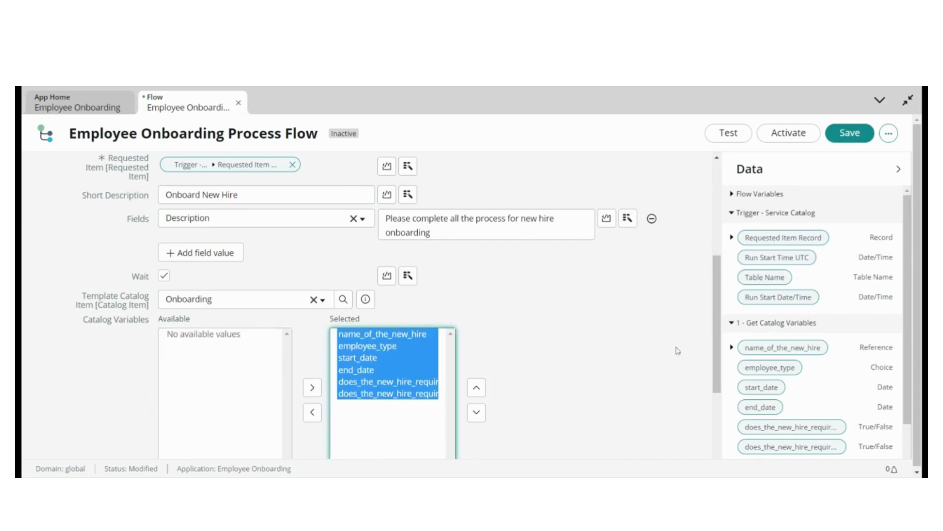
{"action": "scroll", "coordinate": [719, 346], "scroll_direction": "down", "scroll_amount": 3}
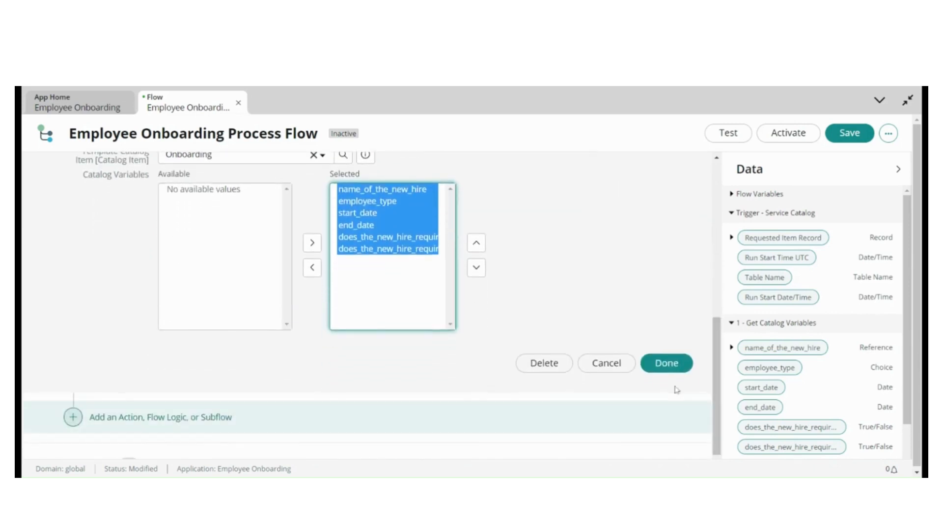
{"action": "left_click", "coordinate": [665, 364]}
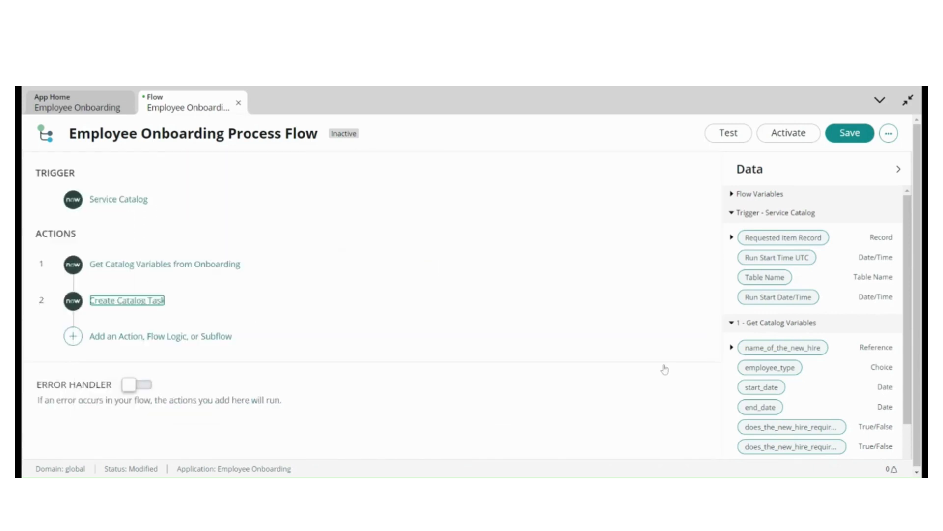
Add an If flow logic after the Create Catalog Task action.
{"action": "left_click", "coordinate": [122, 337]}
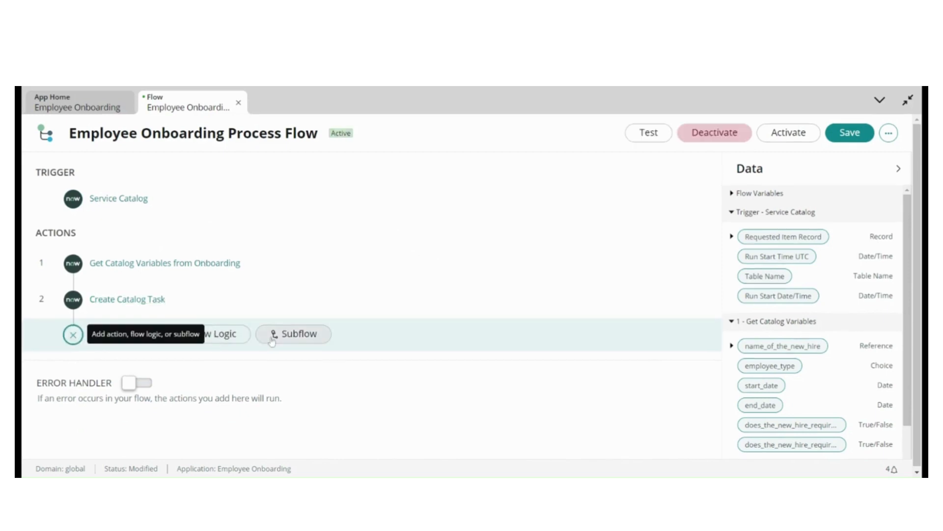
{"action": "left_click", "coordinate": [221, 339]}
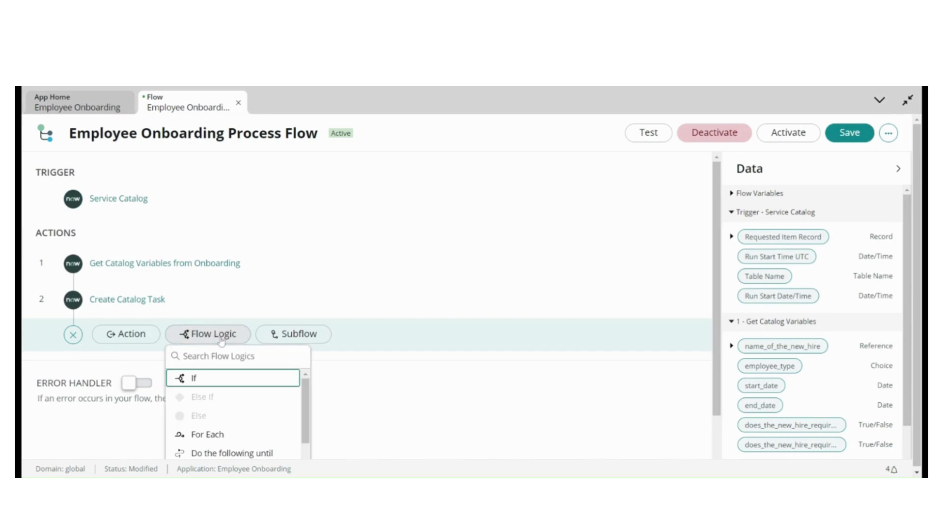
{"action": "left_click", "coordinate": [222, 384]}
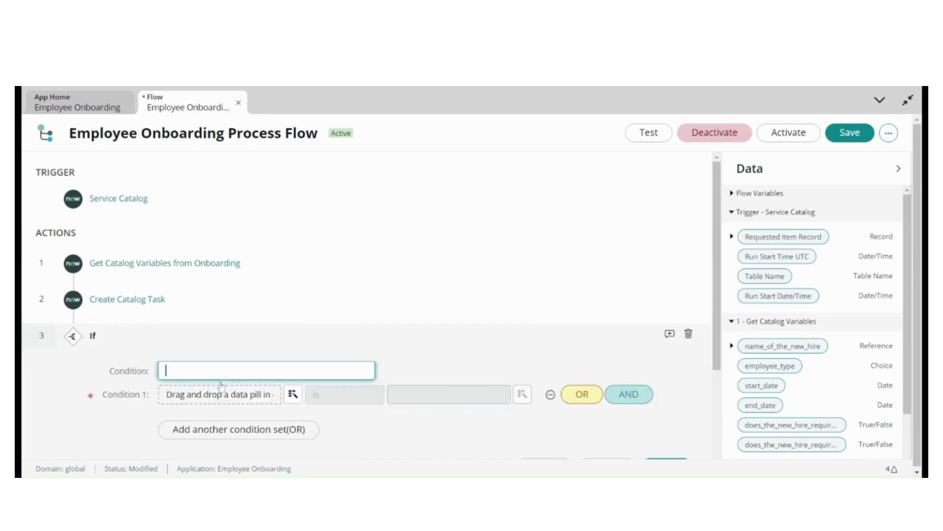
Set the If condition to the first does_the_new_hire_require variable from Get Catalog Variables is Yes, and finish the If.
{"action": "left_click", "coordinate": [293, 394]}
{"action": "left_click", "coordinate": [353, 275]}
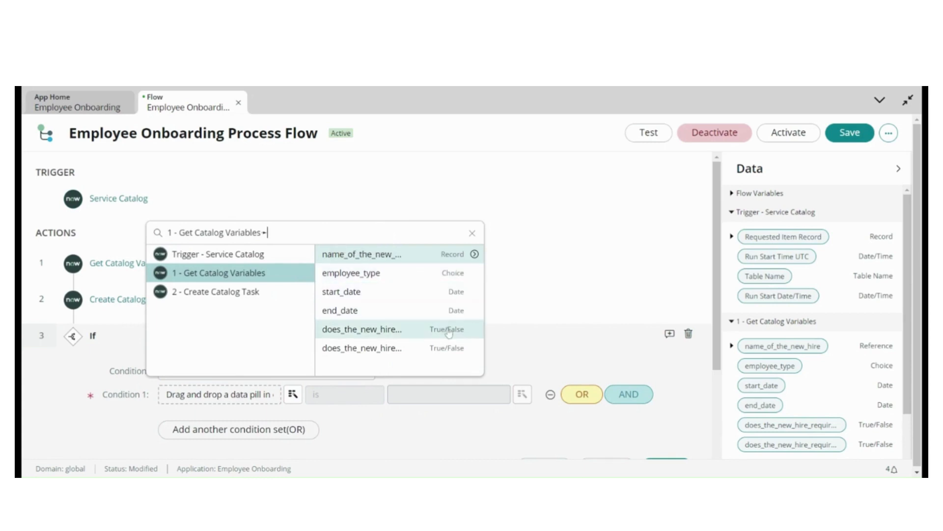
{"action": "left_click", "coordinate": [448, 330]}
{"action": "left_click", "coordinate": [430, 396]}
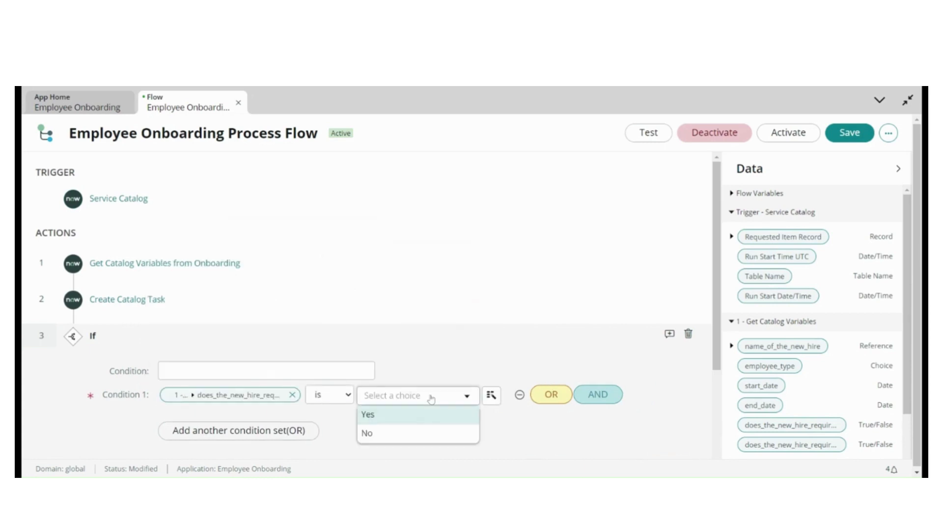
{"action": "left_click", "coordinate": [415, 415]}
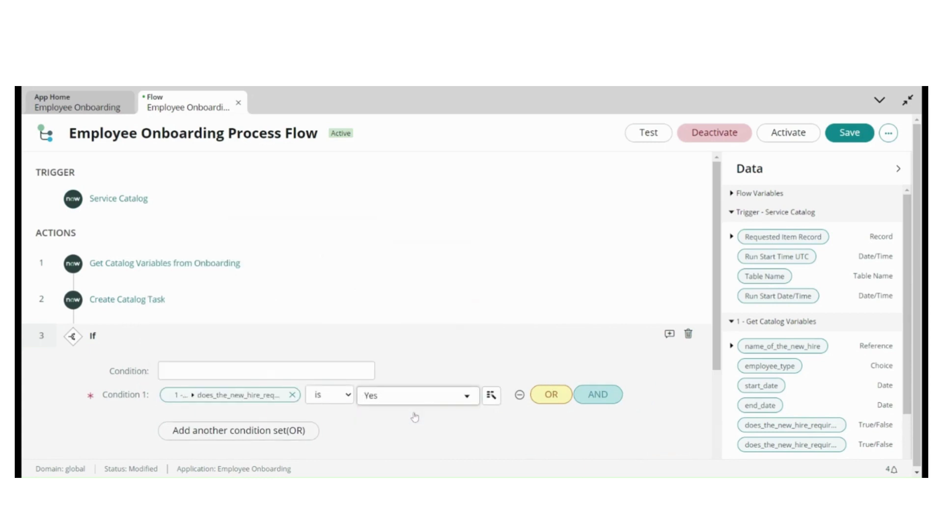
{"action": "scroll", "coordinate": [715, 306], "scroll_direction": "down", "scroll_amount": 2}
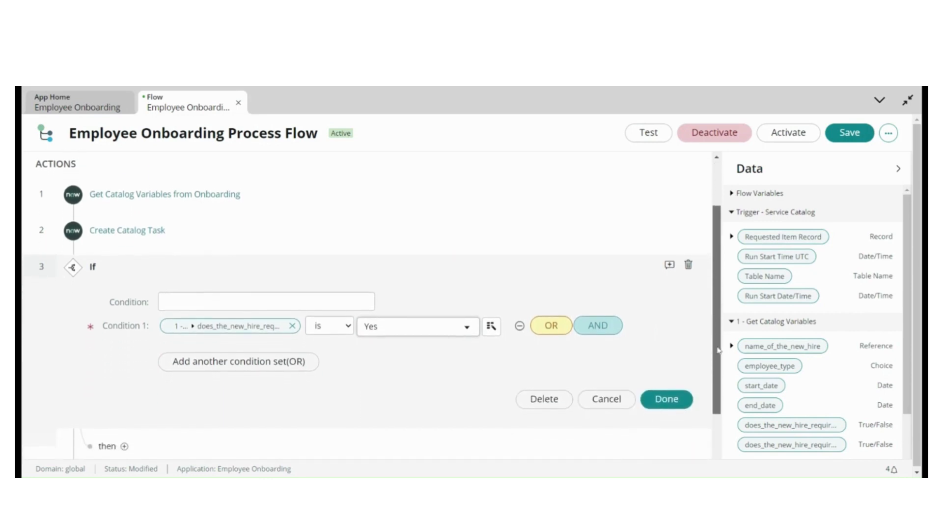
{"action": "left_click", "coordinate": [667, 392]}
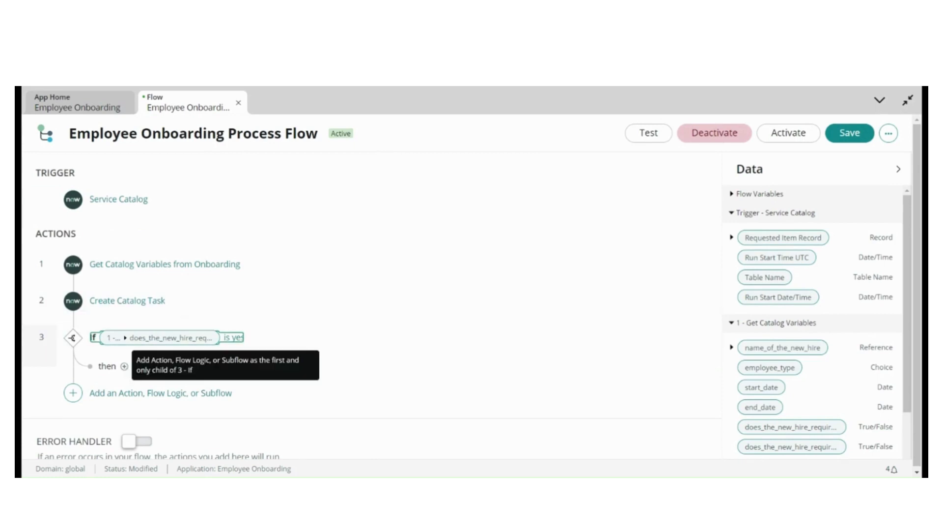
Add a nested If flow logic under the then branch of the first If.
{"action": "left_click", "coordinate": [125, 366]}
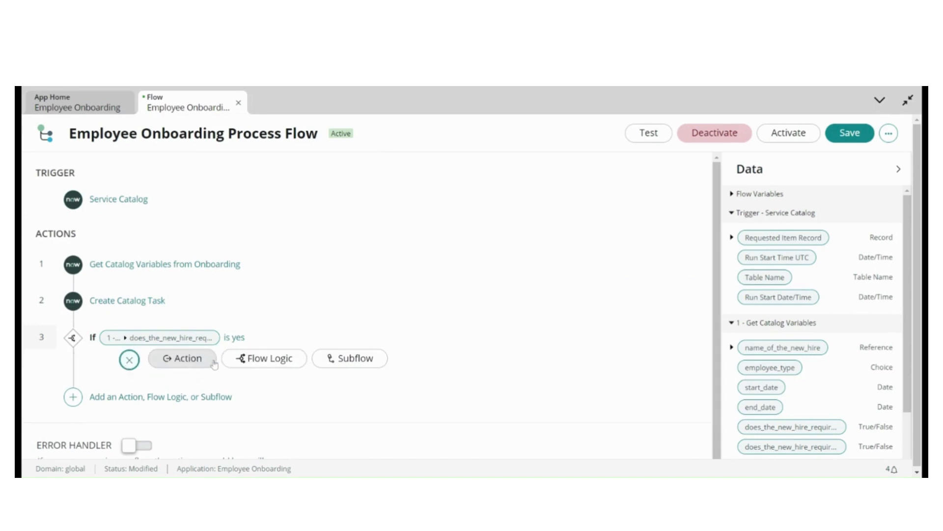
{"action": "left_click", "coordinate": [254, 366]}
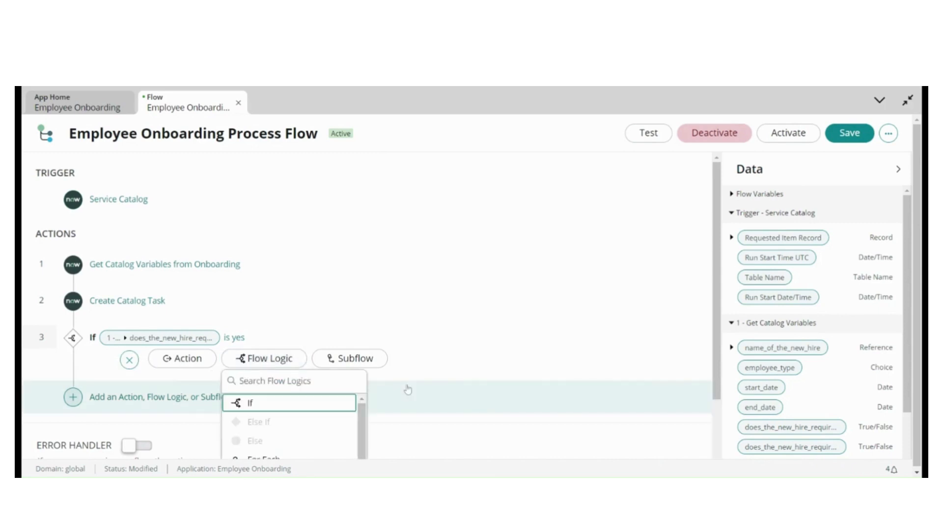
{"action": "scroll", "coordinate": [715, 325], "scroll_direction": "down", "scroll_amount": 2}
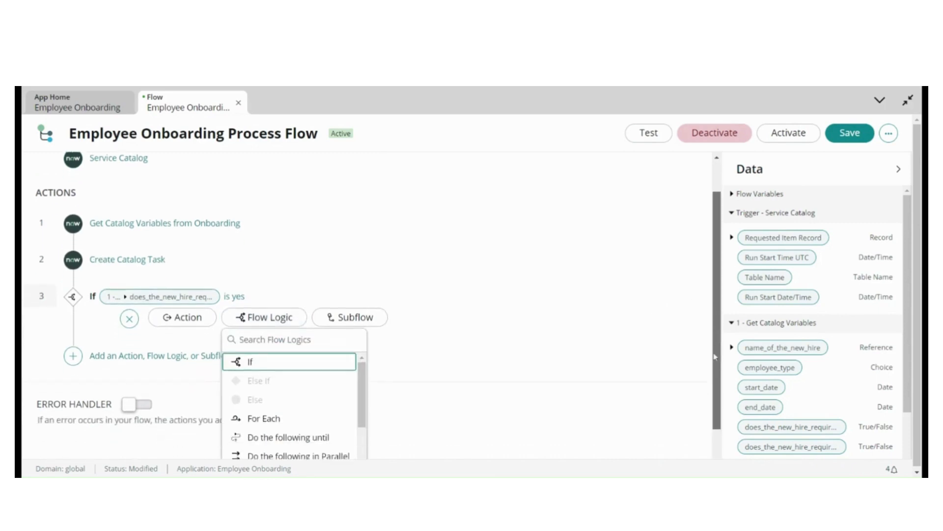
{"action": "left_click", "coordinate": [286, 333]}
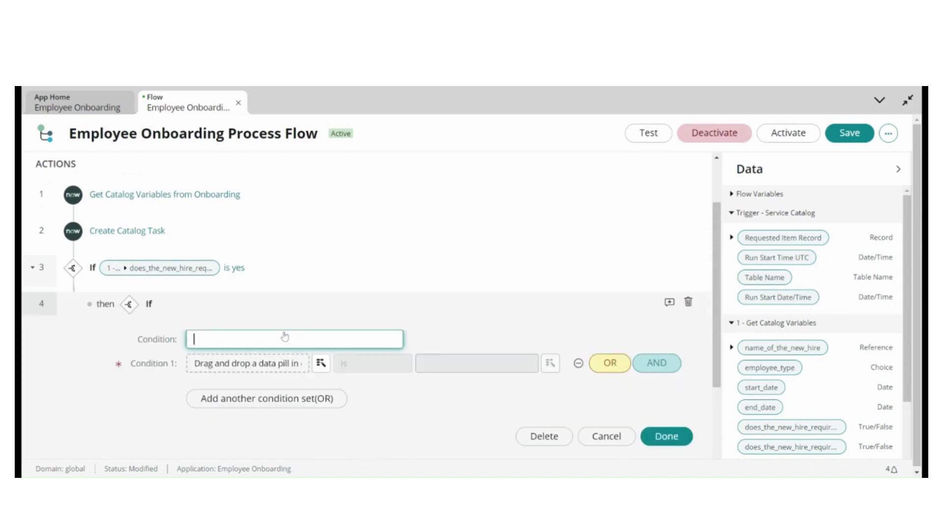
Set the nested If condition to employee_type from Get Catalog Variables is Employee.
{"action": "left_click", "coordinate": [321, 362]}
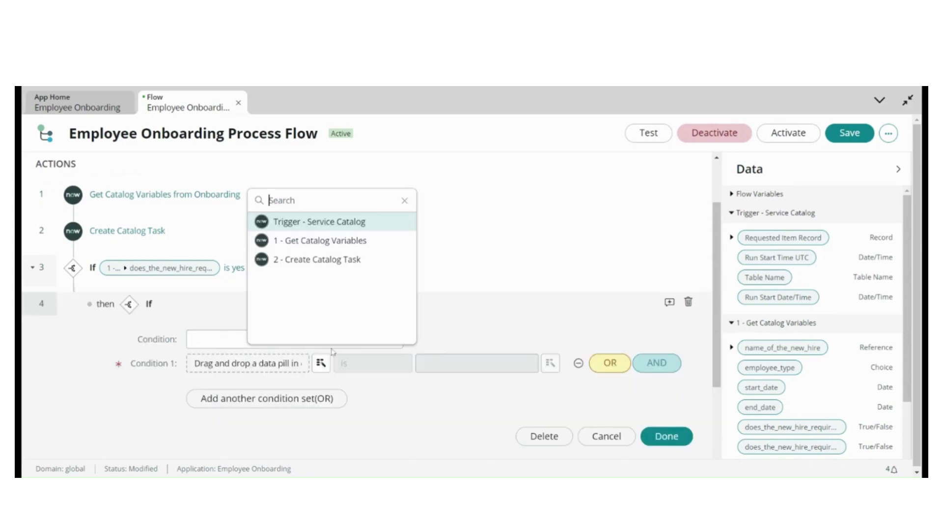
{"action": "left_click", "coordinate": [370, 242]}
{"action": "left_click", "coordinate": [370, 242]}
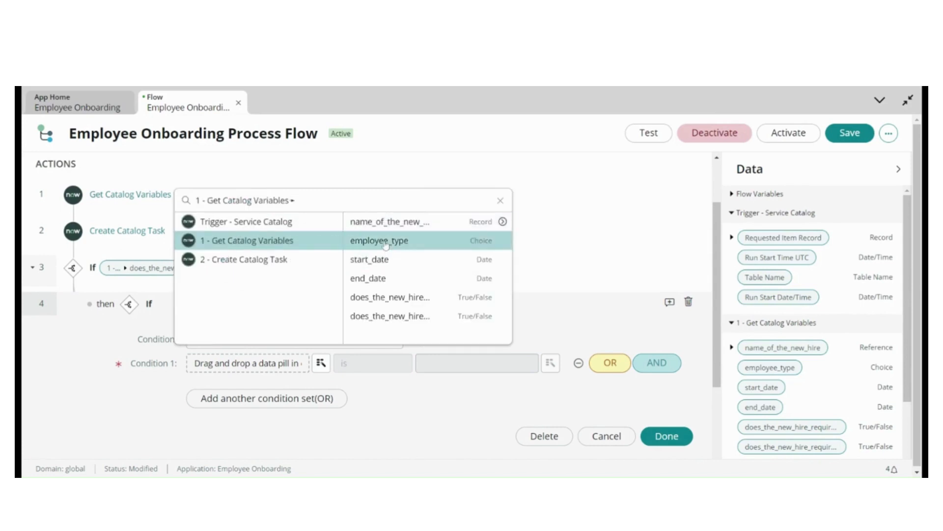
{"action": "left_click", "coordinate": [431, 364]}
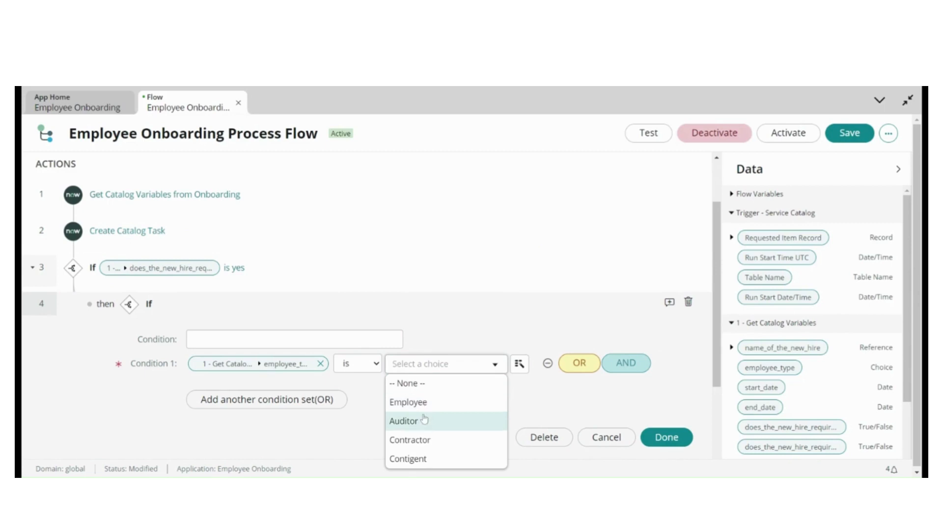
{"action": "left_click", "coordinate": [353, 366]}
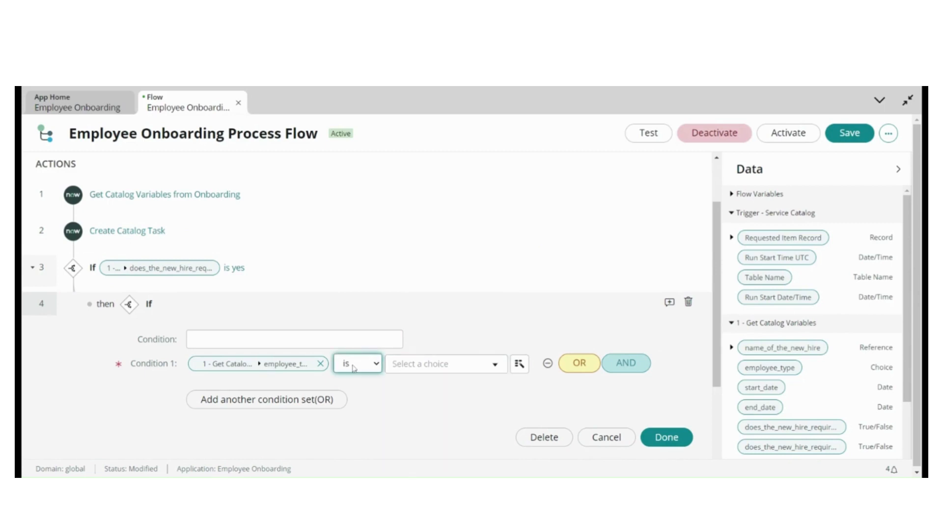
{"action": "left_click", "coordinate": [429, 365]}
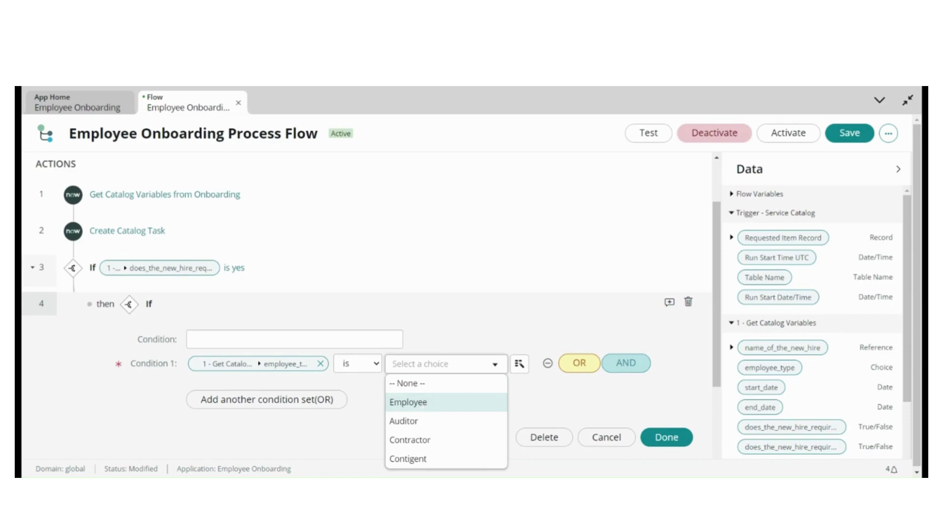
{"action": "left_click", "coordinate": [422, 402]}
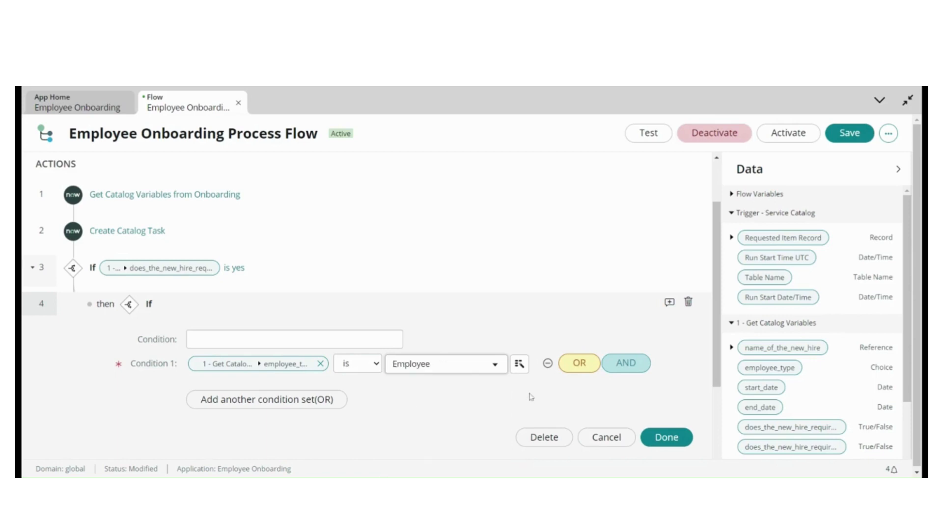
Finish the nested employee_type If and add a Create Catalog Task action under its then branch.
{"action": "left_click", "coordinate": [668, 437]}
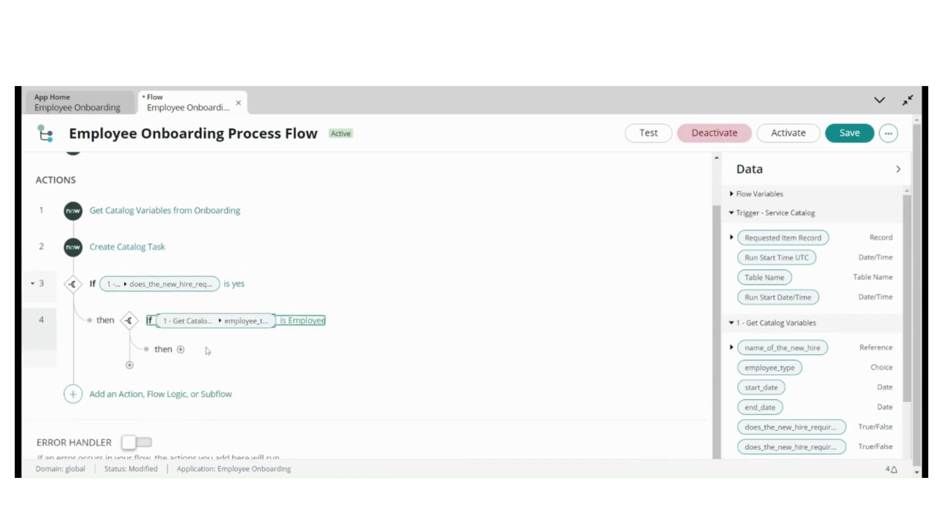
{"action": "left_click", "coordinate": [180, 350]}
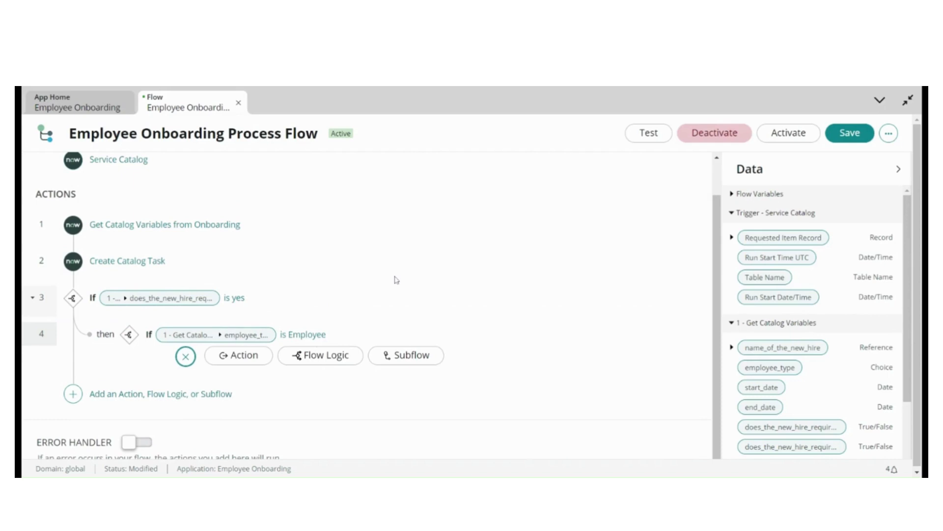
{"action": "left_click", "coordinate": [252, 360]}
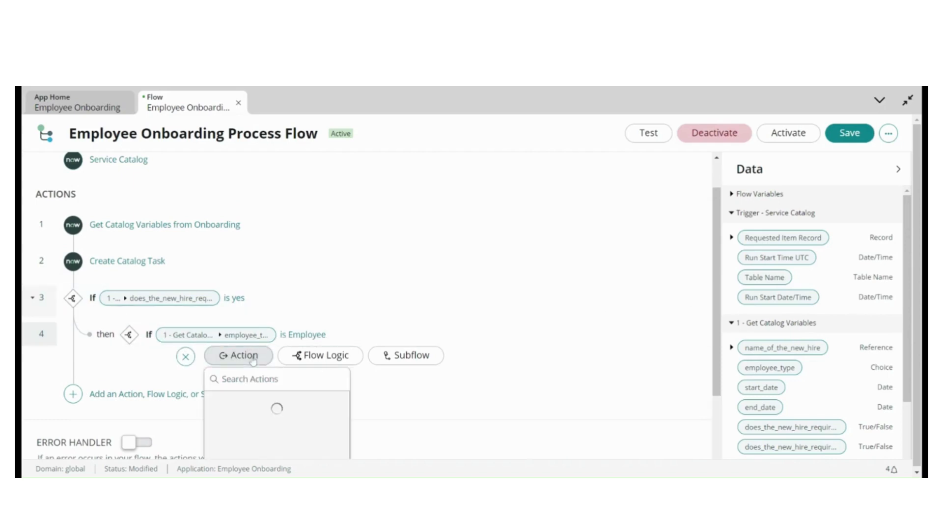
{"action": "type", "text": "c"}
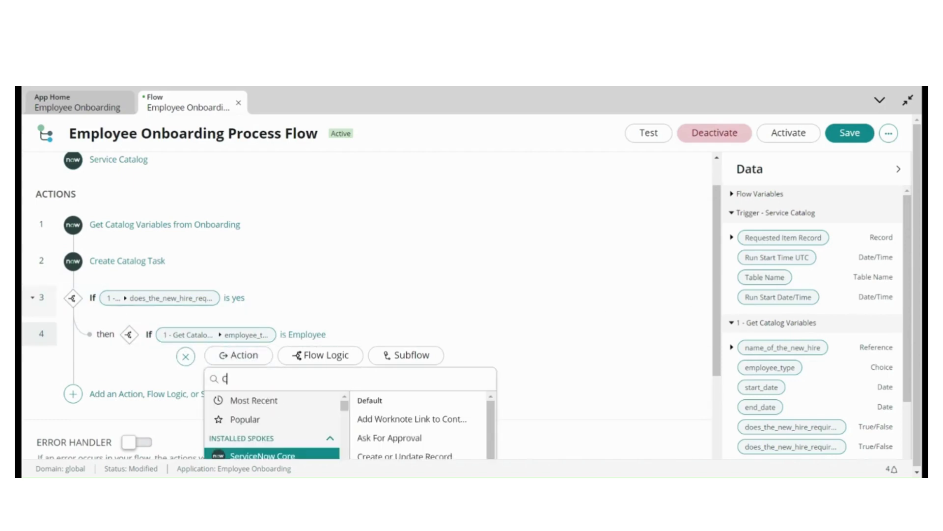
{"action": "type", "text": "atalog T"}
{"action": "left_click_drag", "start_coordinate": [717, 334], "coordinate": [716, 396]}
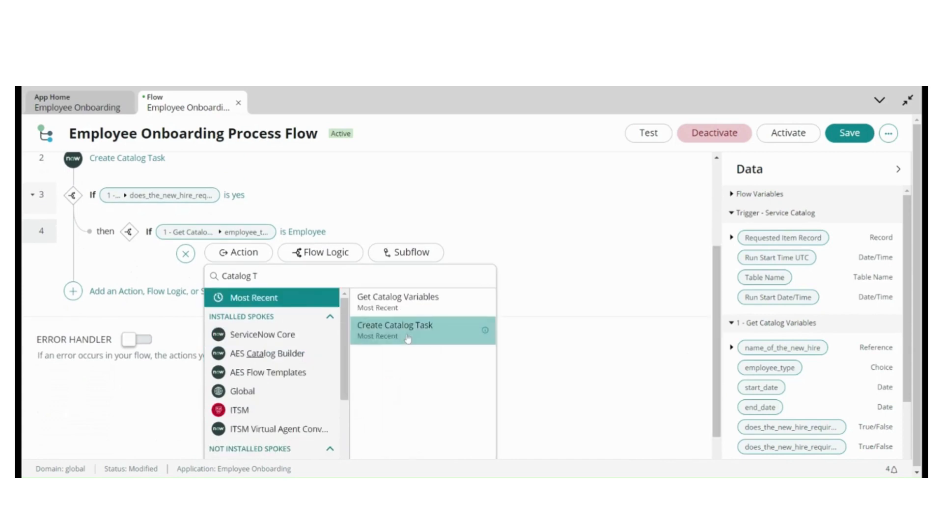
{"action": "left_click", "coordinate": [408, 330]}
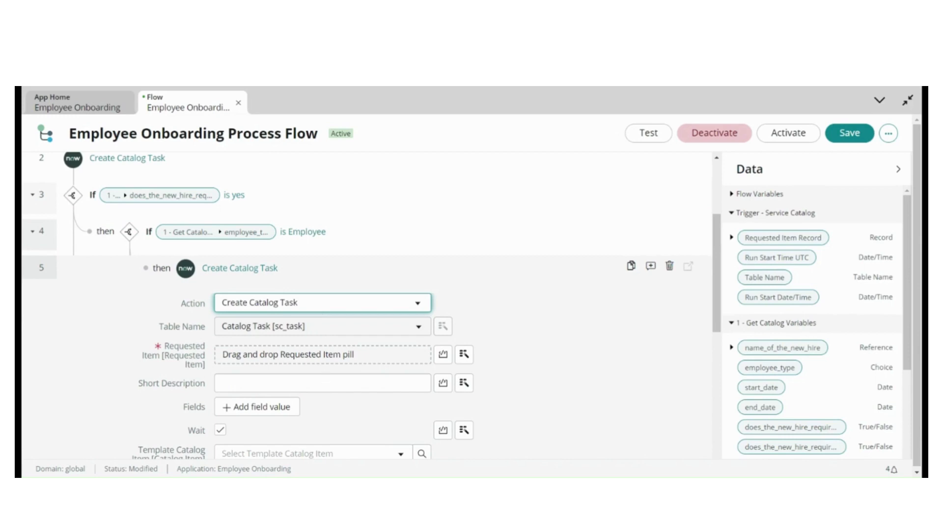
Set the new task's Requested Item to the trigger's Requested Item Record and its short description to "New hire onboarding laptop - employee".
{"action": "left_click", "coordinate": [464, 354]}
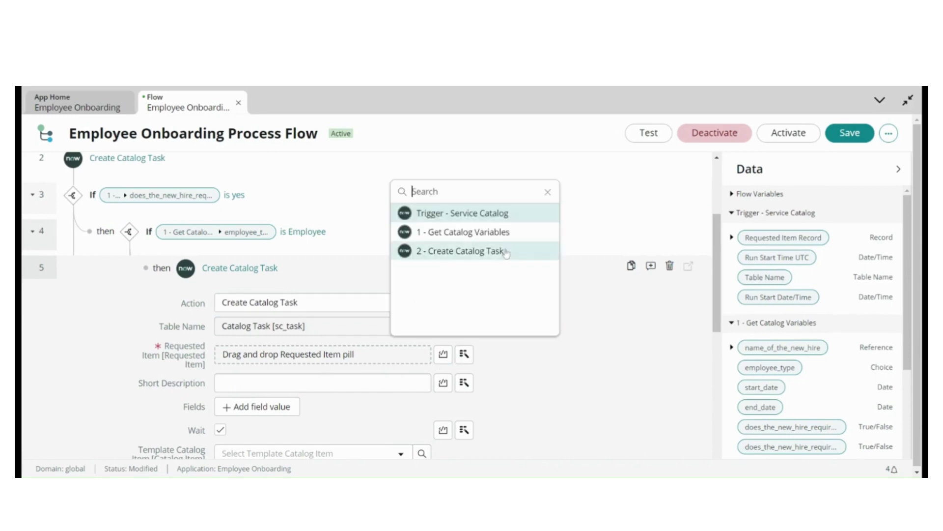
{"action": "left_click", "coordinate": [505, 221]}
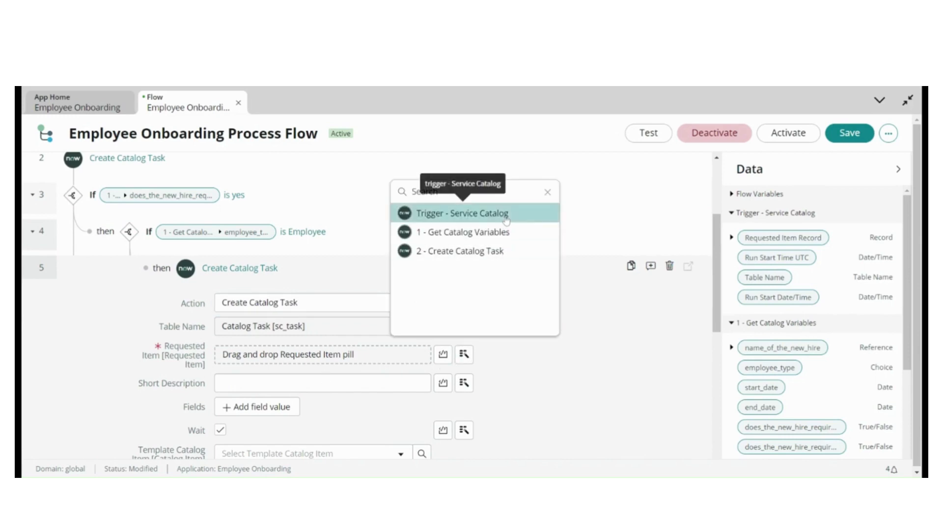
{"action": "left_click", "coordinate": [506, 219]}
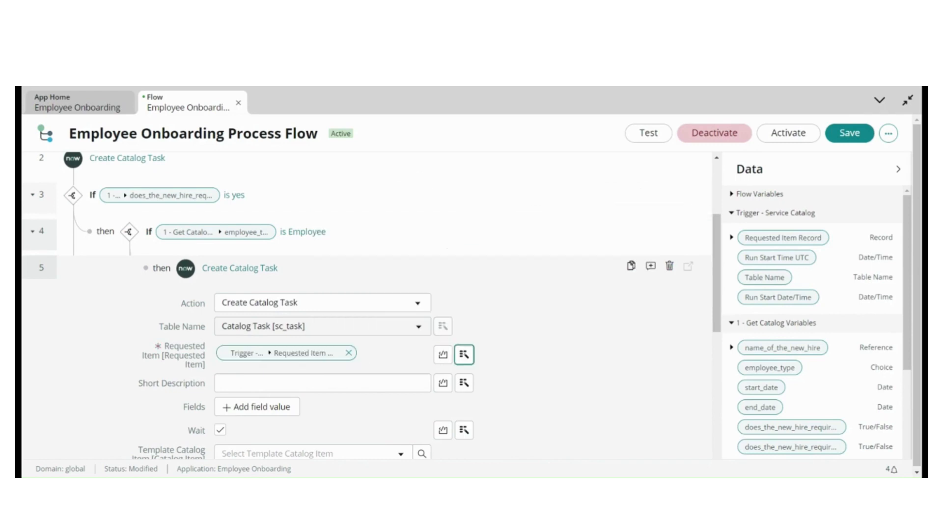
{"action": "left_click", "coordinate": [322, 383]}
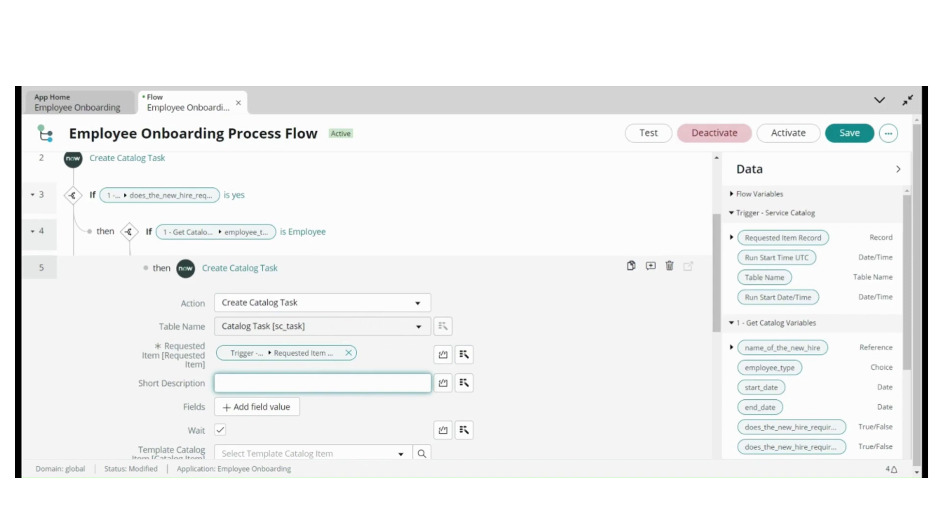
{"action": "type", "text": "New hire laptop onboarding"}
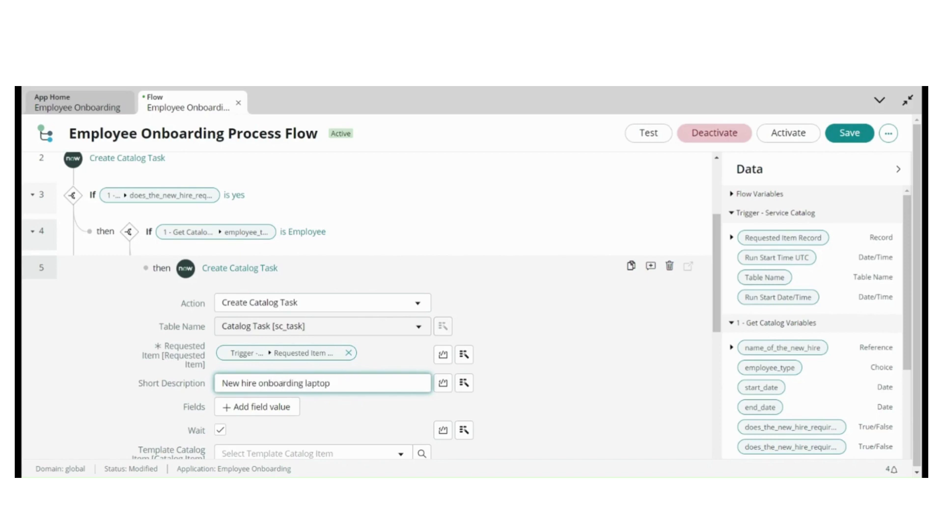
{"action": "type", "text": " - employee"}
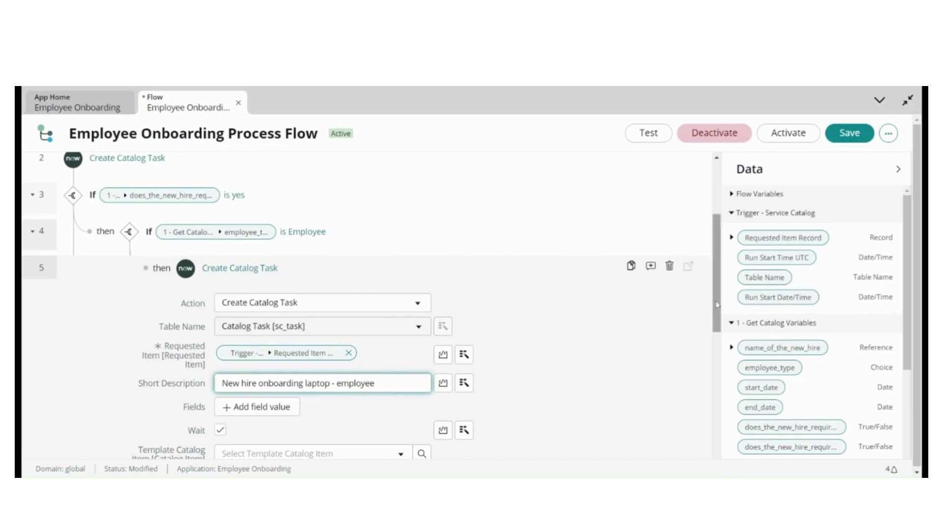
Use Onboarding as the task's template catalog item, select all its catalog variables, and finish the action.
{"action": "scroll", "coordinate": [301, 391], "scroll_direction": "down", "scroll_amount": 2}
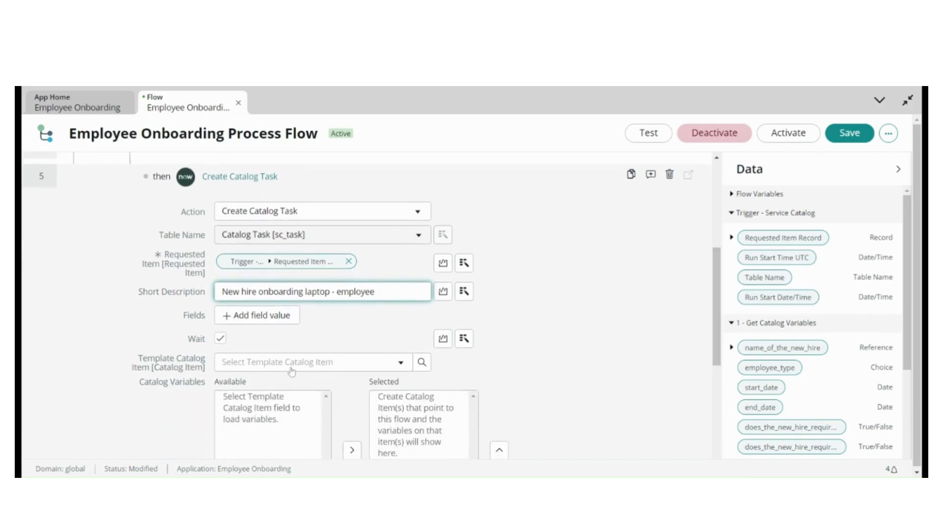
{"action": "left_click", "coordinate": [291, 367]}
{"action": "type", "text": "onboard"}
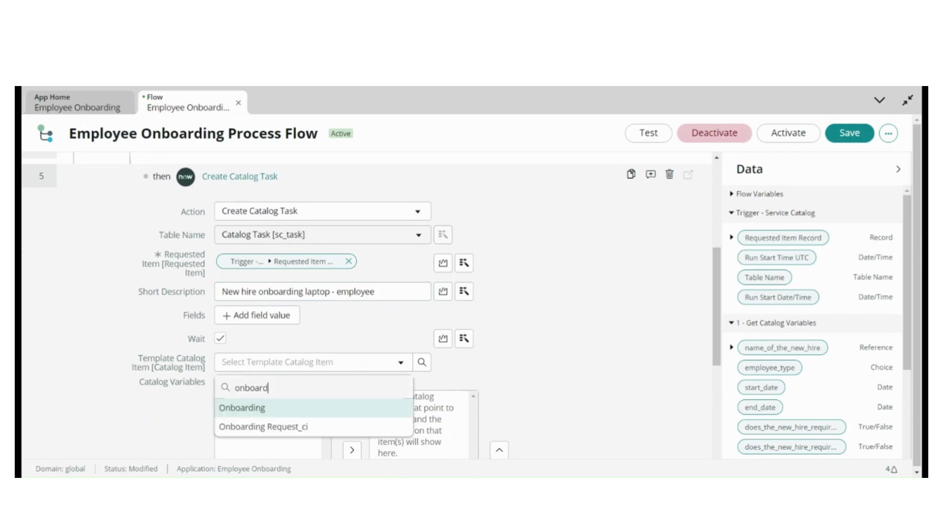
{"action": "left_click", "coordinate": [285, 411]}
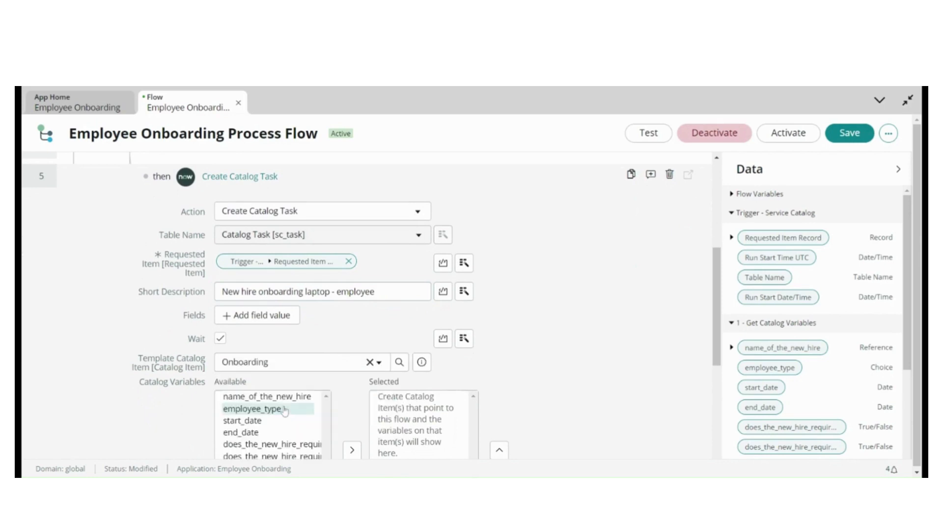
{"action": "left_click", "coordinate": [284, 409]}
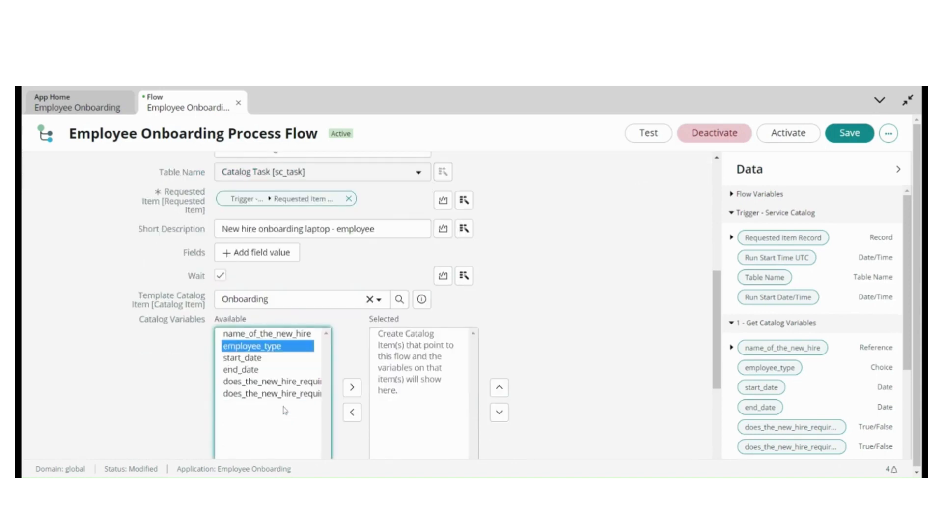
{"action": "key", "text": "ctrl+a"}
{"action": "left_click", "coordinate": [352, 389]}
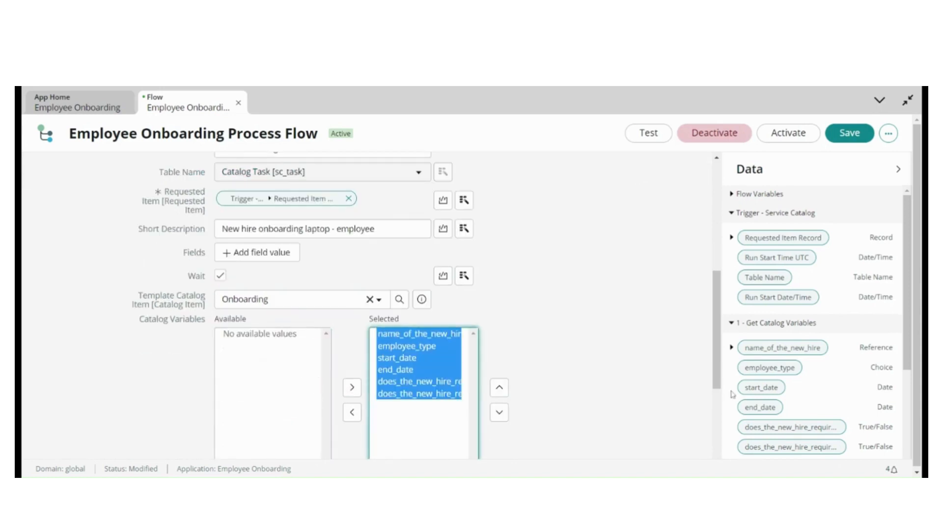
{"action": "scroll", "coordinate": [719, 427], "scroll_direction": "down", "scroll_amount": 3}
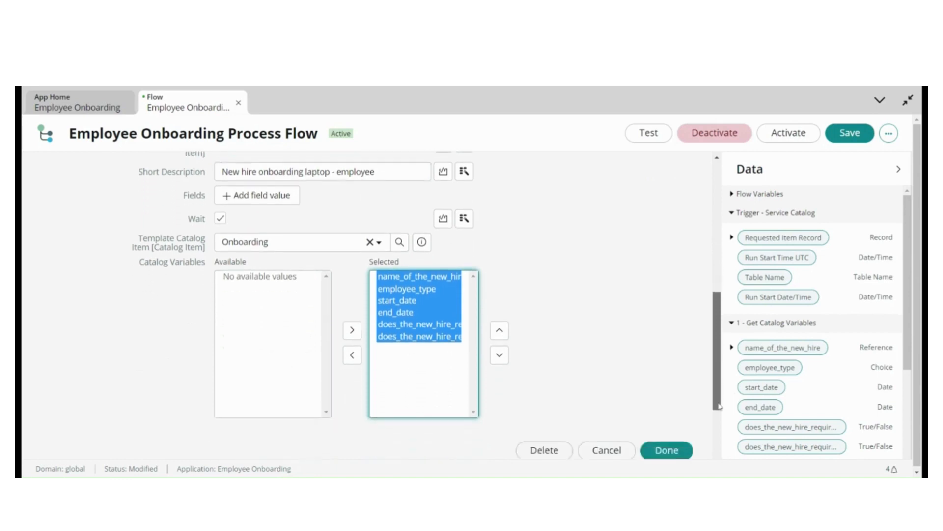
{"action": "left_click", "coordinate": [667, 374]}
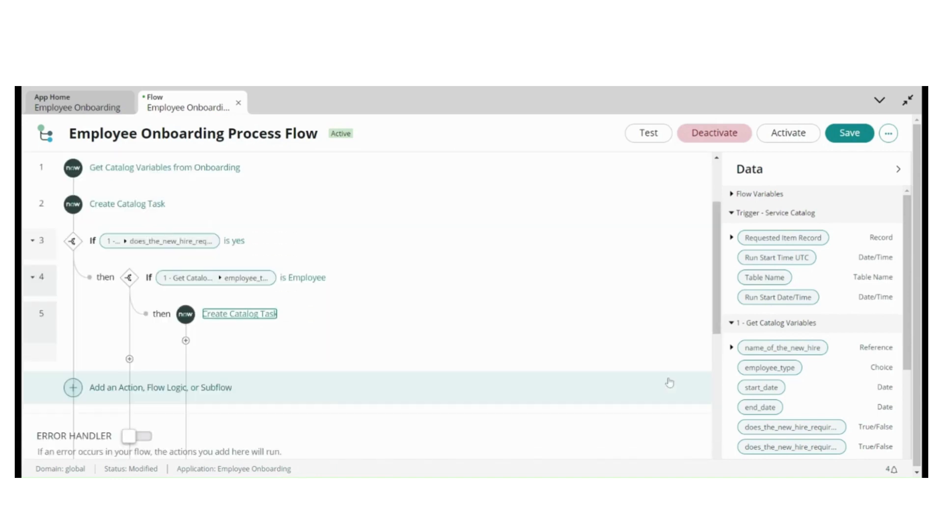
Add an Else flow logic to the nested employee_type If.
{"action": "left_click", "coordinate": [130, 366]}
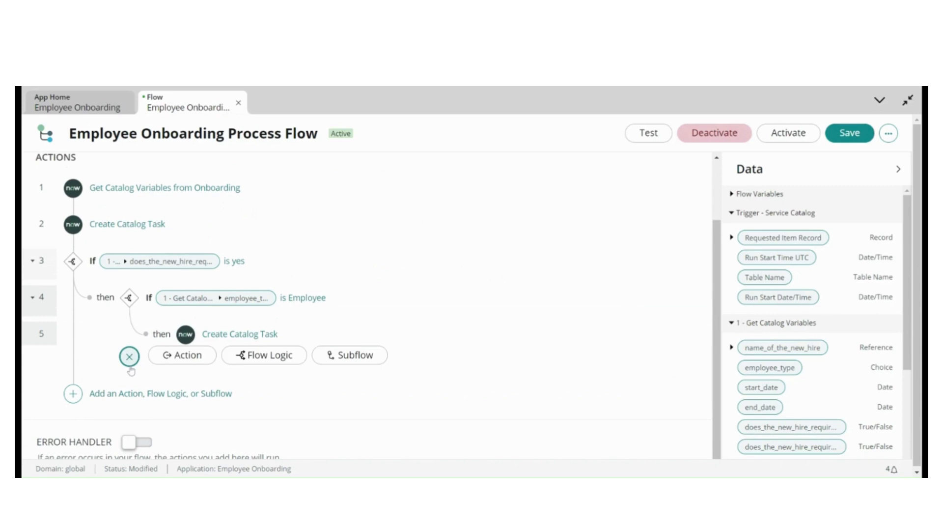
{"action": "left_click", "coordinate": [254, 363]}
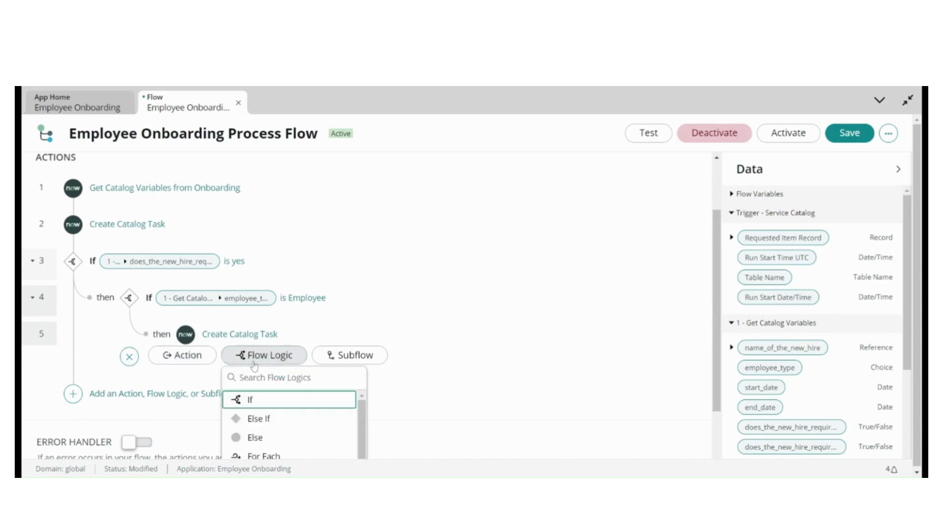
{"action": "left_click", "coordinate": [260, 436]}
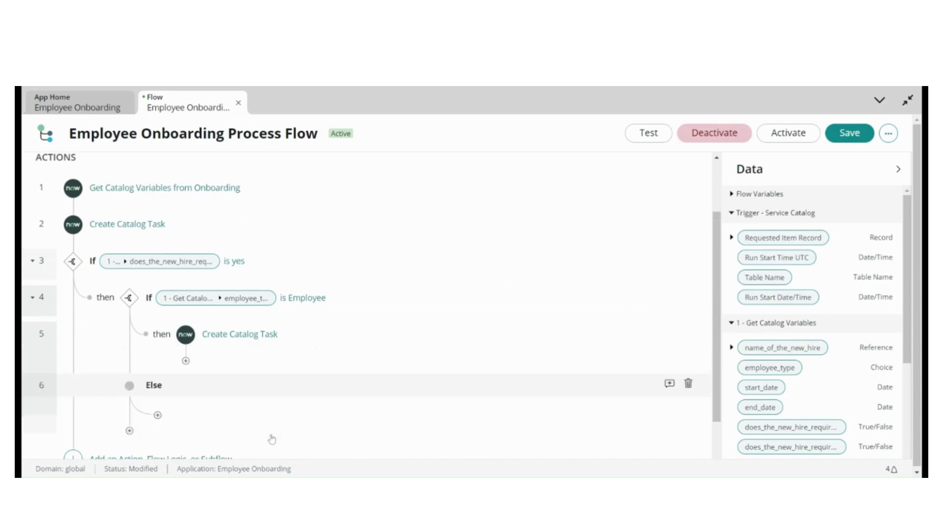
Add an Ask For Approval action under the Else branch.
{"action": "left_click", "coordinate": [158, 416]}
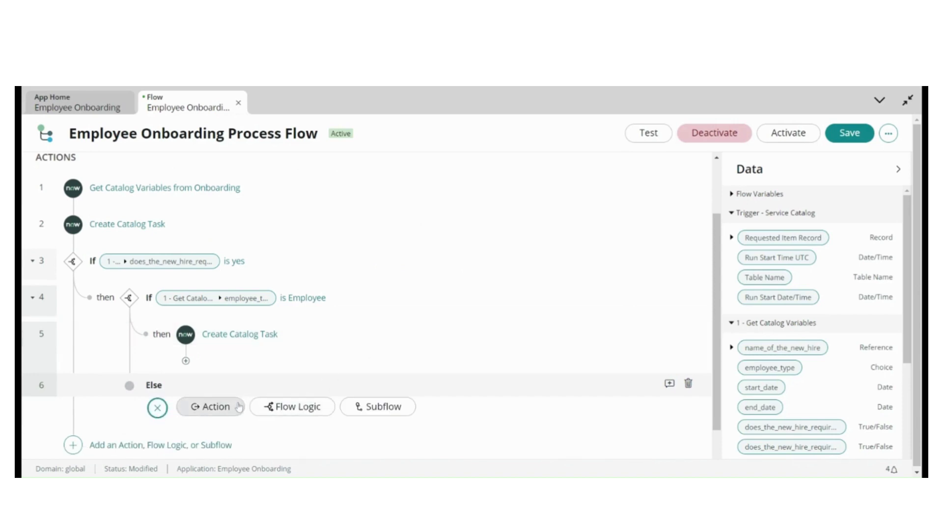
{"action": "left_click", "coordinate": [210, 406]}
{"action": "type", "text": "A"}
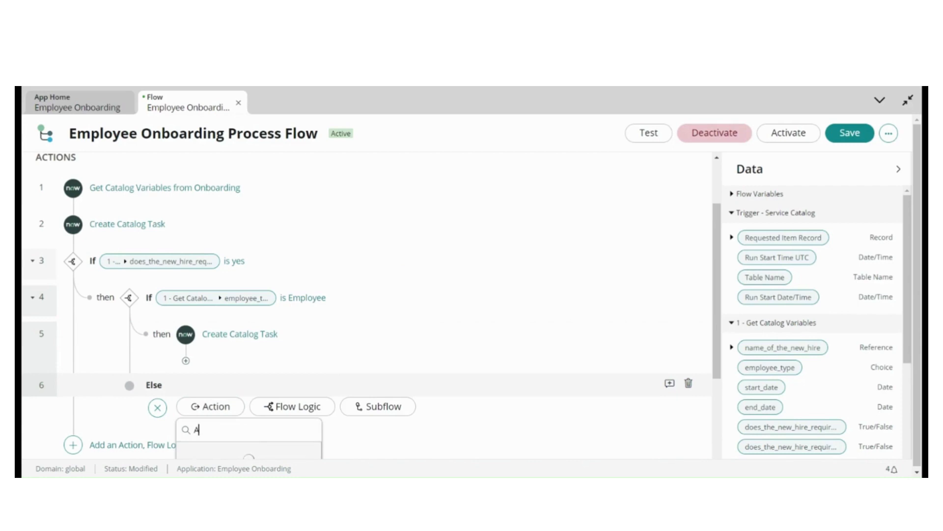
{"action": "type", "text": "sk"}
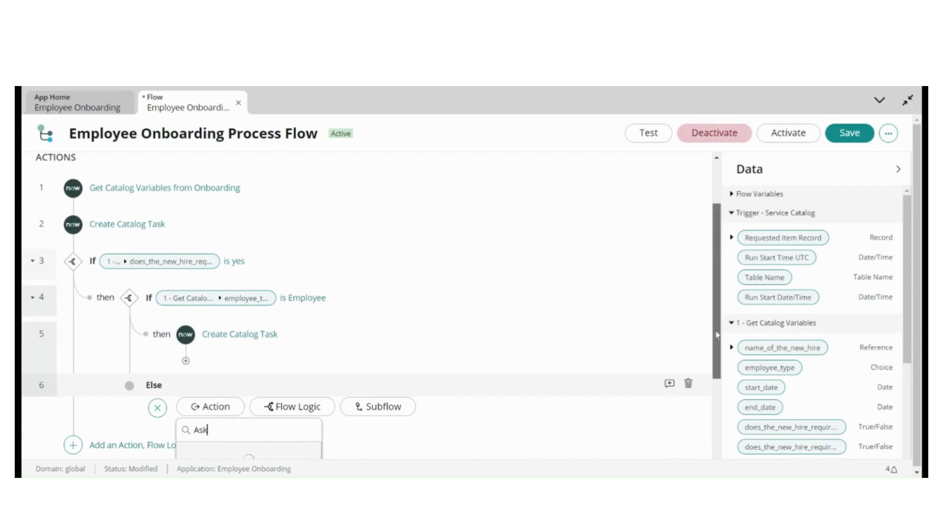
{"action": "scroll", "coordinate": [718, 413], "scroll_direction": "down", "scroll_amount": 3}
{"action": "type", "text": "for app"}
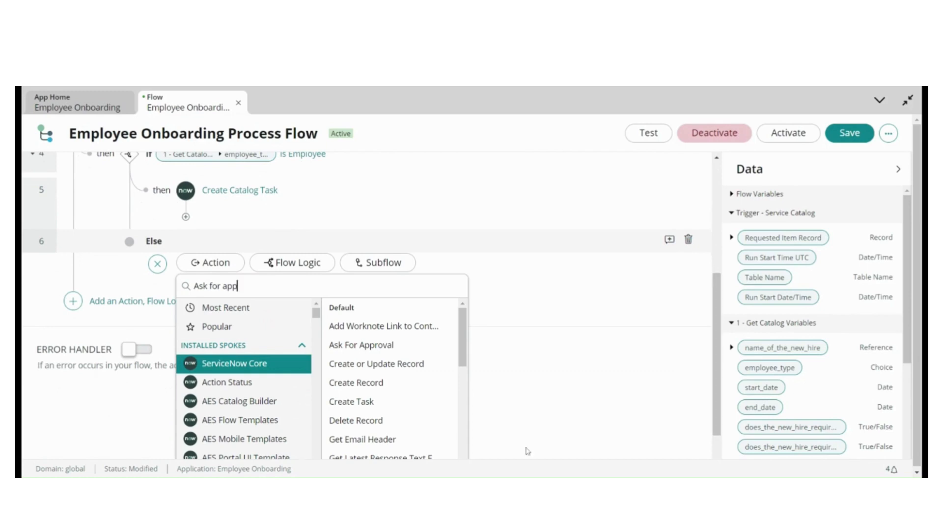
{"action": "left_click", "coordinate": [368, 344]}
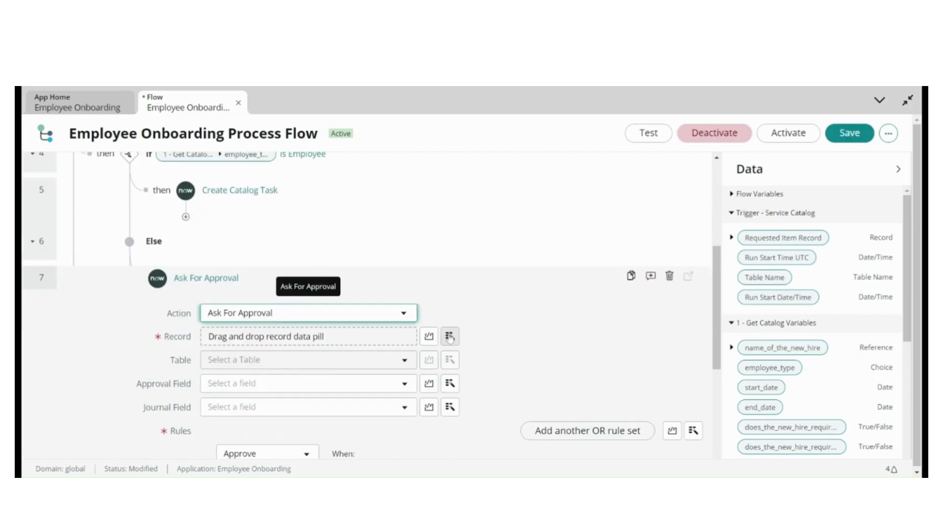
Set the approval's record to the trigger's Requested Item Record and its approval field to Approval.
{"action": "left_click", "coordinate": [450, 336]}
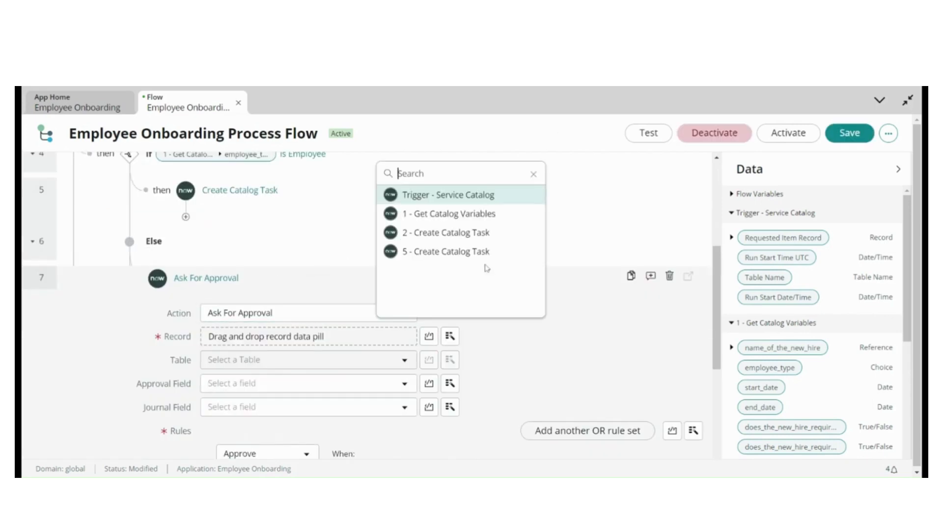
{"action": "left_click", "coordinate": [485, 195]}
{"action": "left_click", "coordinate": [483, 197]}
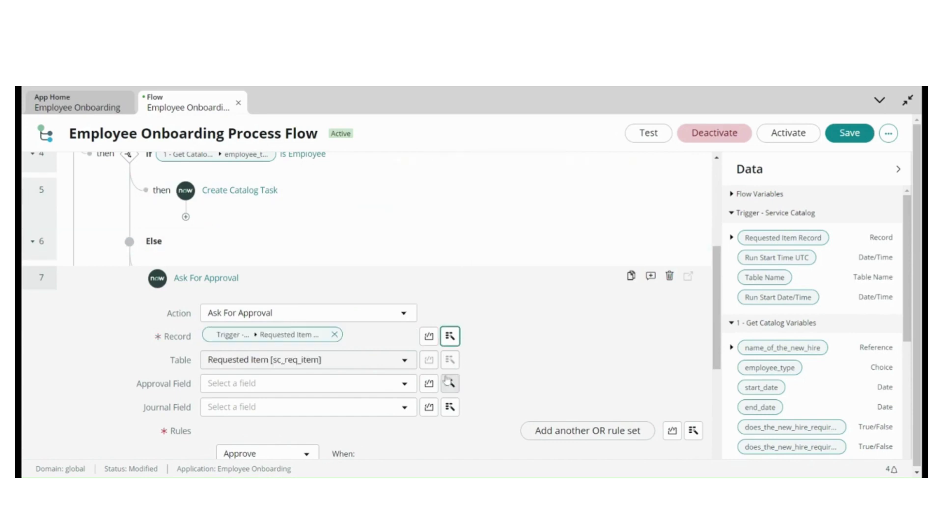
{"action": "left_click", "coordinate": [396, 384]}
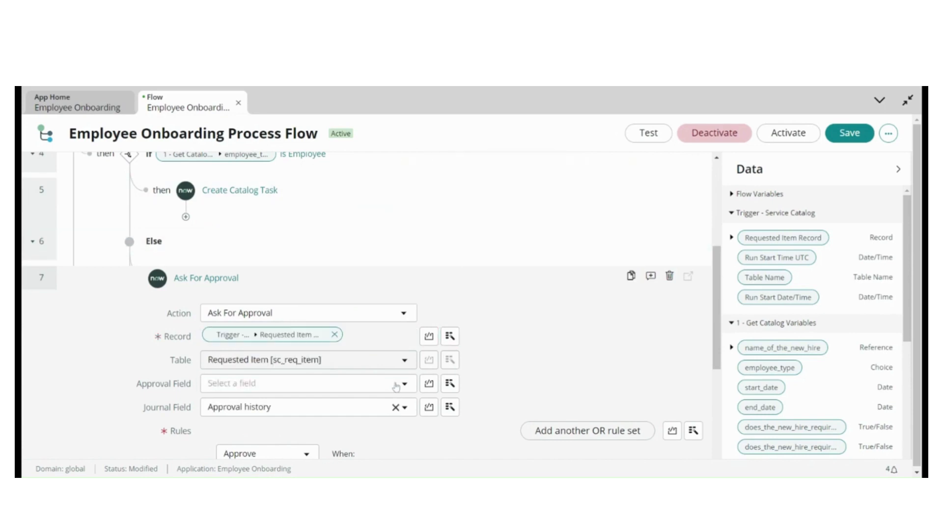
{"action": "left_click", "coordinate": [396, 386]}
{"action": "type", "text": "app"}
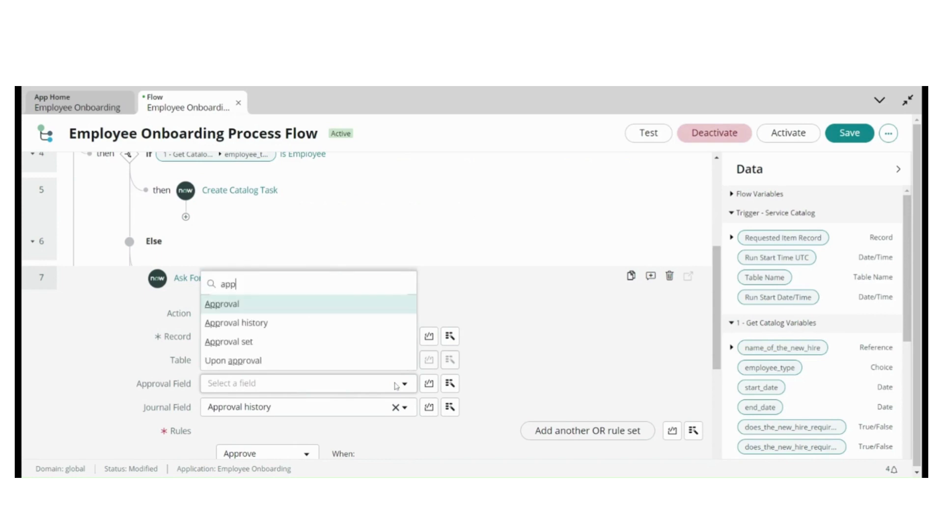
{"action": "left_click", "coordinate": [326, 303]}
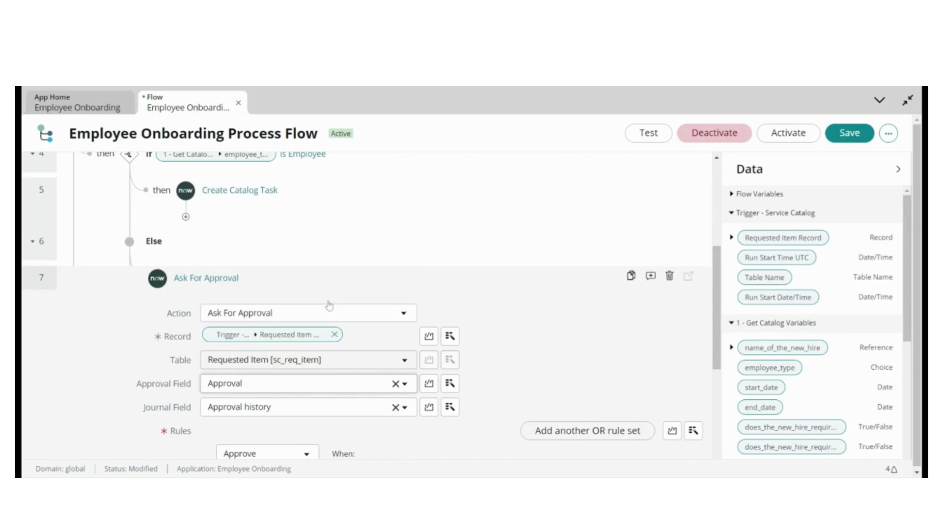
Set the approval rule to Approve when Anyone approves.
{"action": "left_click_drag", "start_coordinate": [716, 302], "coordinate": [717, 379]}
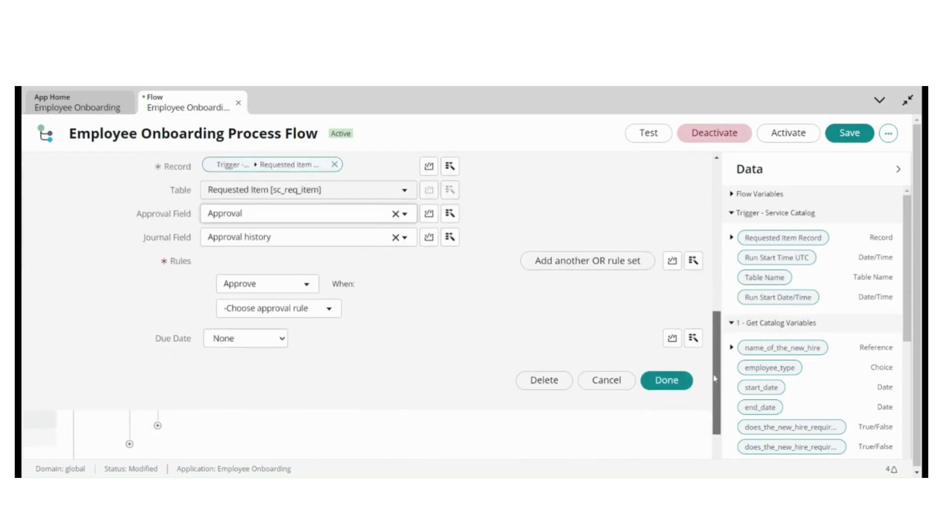
{"action": "left_click", "coordinate": [282, 257]}
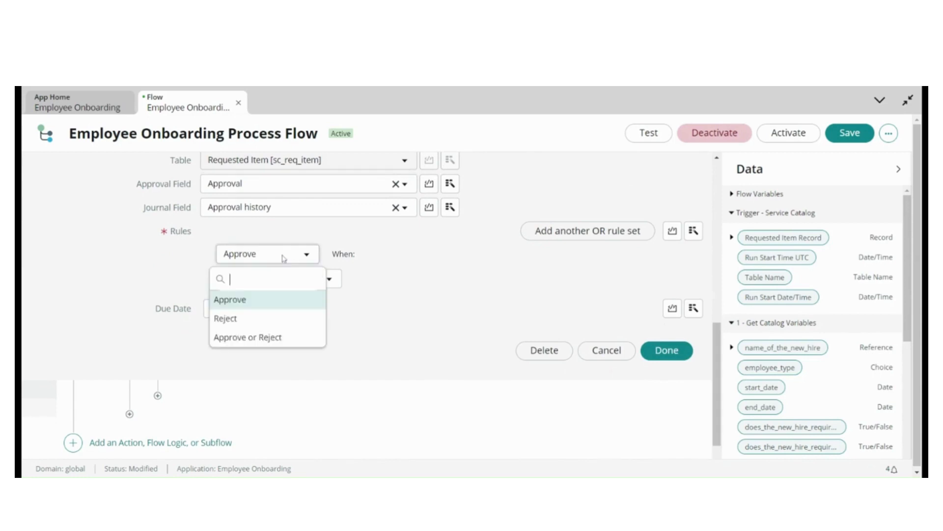
{"action": "left_click", "coordinate": [282, 258]}
{"action": "left_click", "coordinate": [290, 281]}
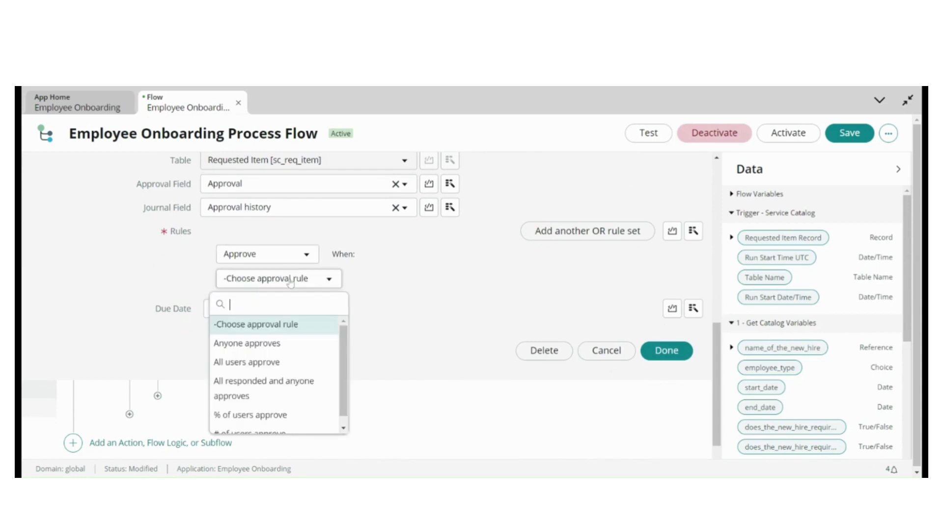
{"action": "left_click", "coordinate": [266, 343]}
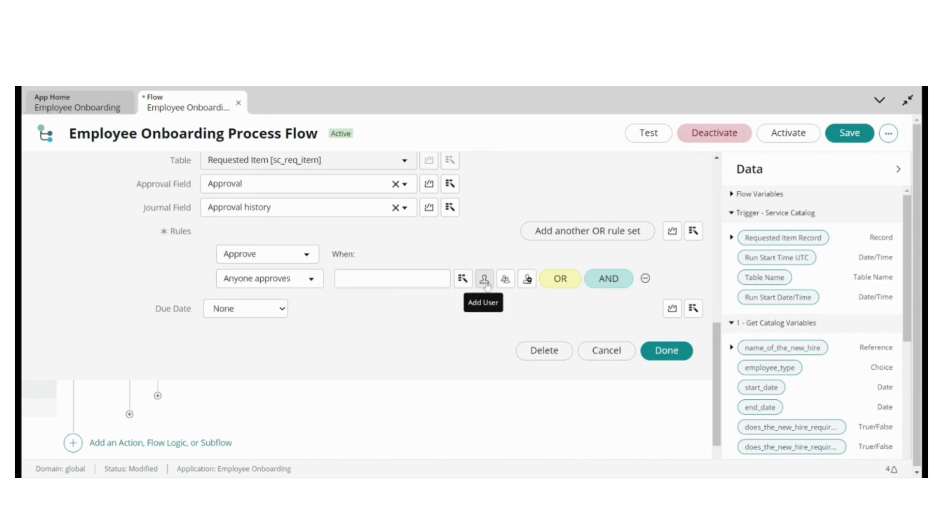
Add the approver's user name to the Anyone approves rule and finish the Ask For Approval action.
{"action": "left_click", "coordinate": [485, 280]}
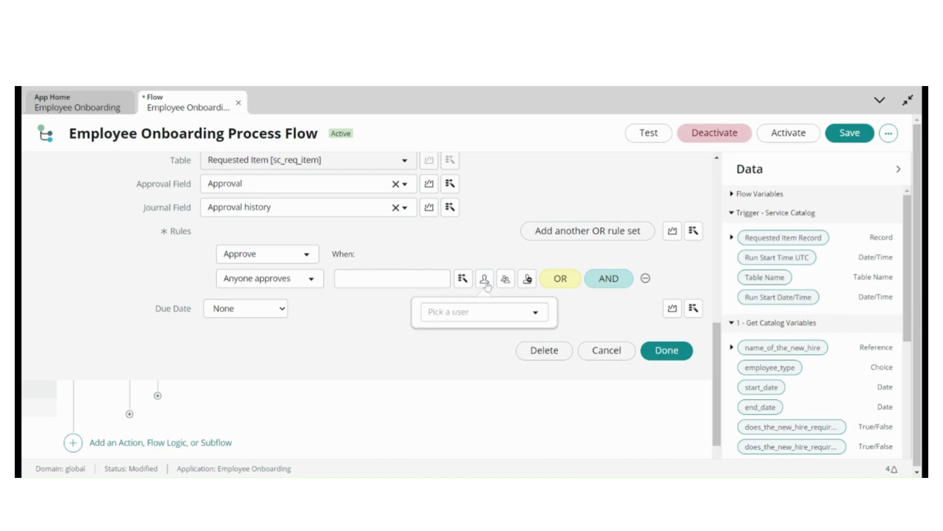
{"action": "left_click", "coordinate": [475, 318]}
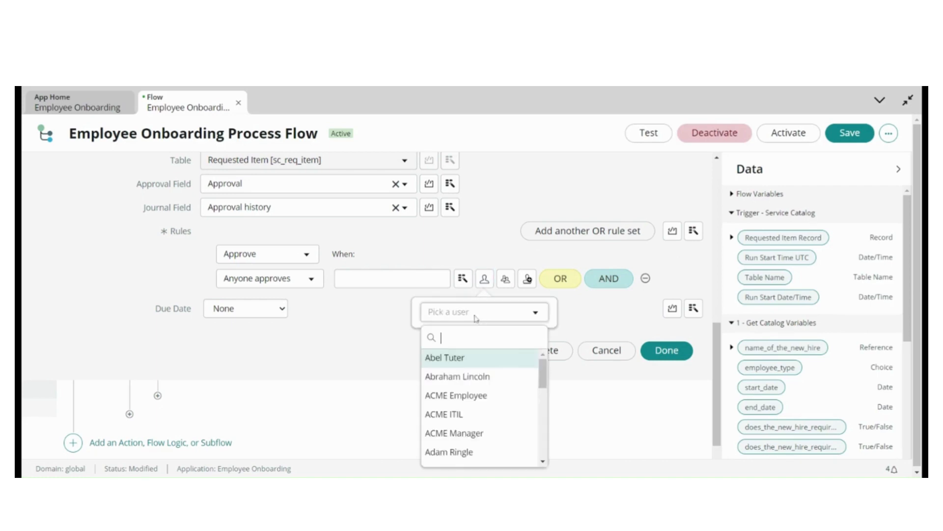
{"action": "type", "text": "Abe"}
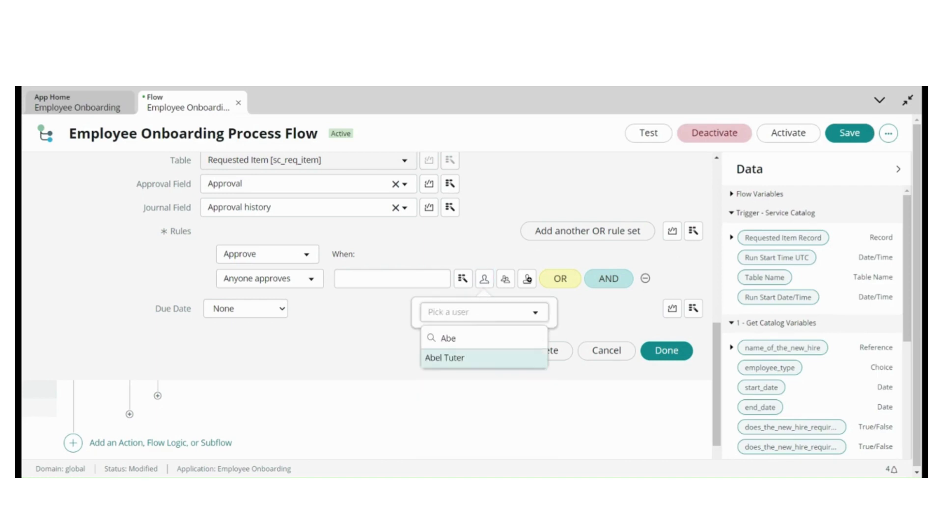
{"action": "left_click", "coordinate": [457, 366]}
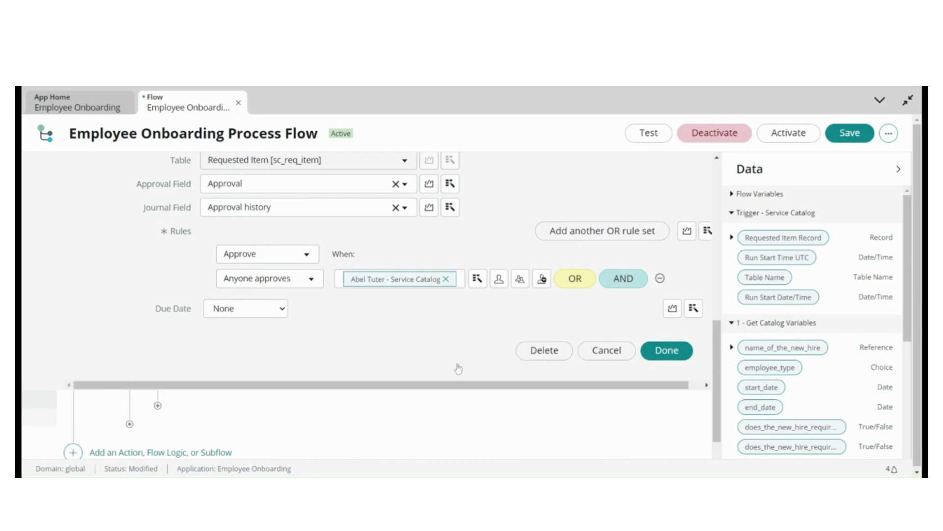
{"action": "left_click", "coordinate": [663, 349]}
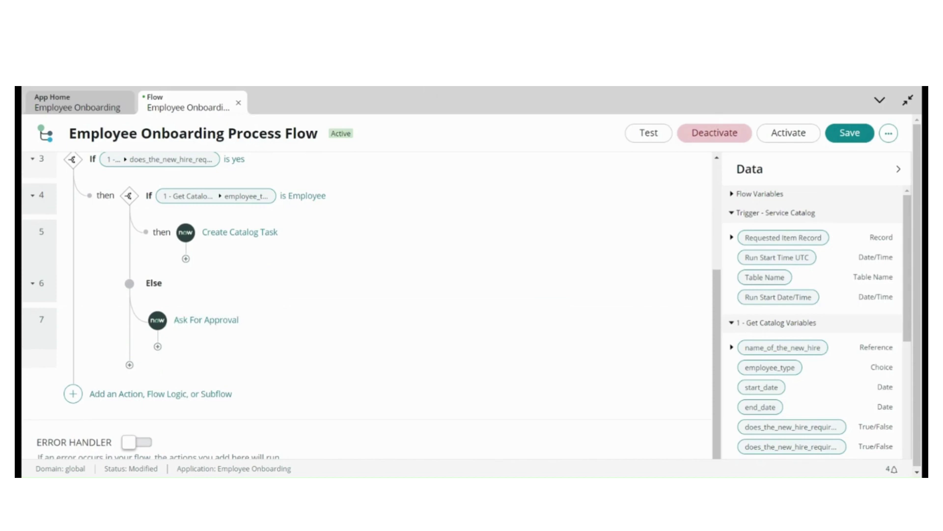
Add an If flow logic after the Ask For Approval action in the Else branch.
{"action": "scroll", "coordinate": [372, 305], "scroll_direction": "up", "scroll_amount": 1}
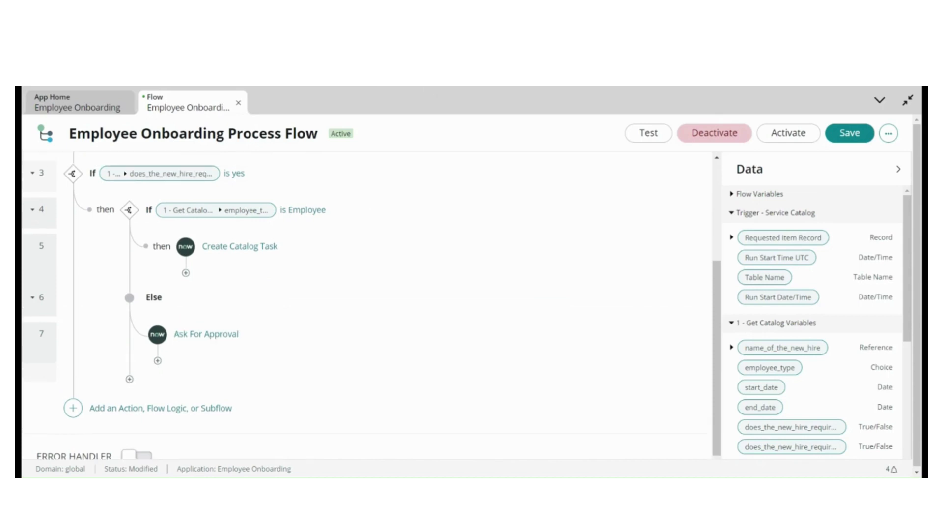
{"action": "left_click", "coordinate": [158, 362]}
{"action": "left_click", "coordinate": [328, 356]}
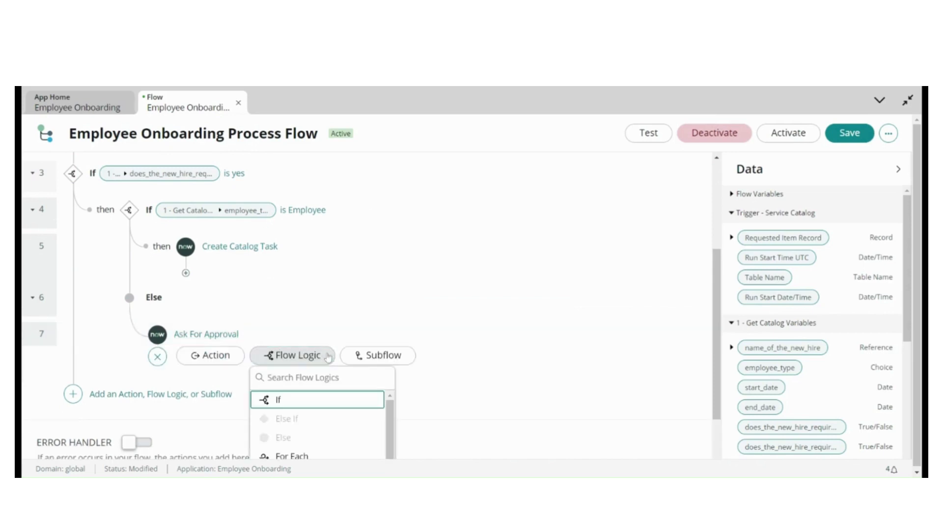
{"action": "left_click", "coordinate": [313, 407]}
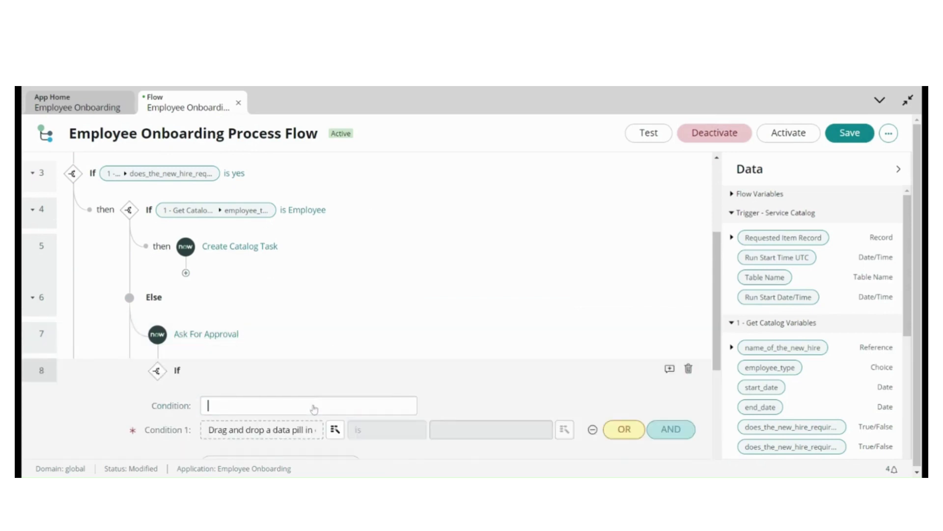
Set the If condition to the Ask For Approval action's Approval State is Approved, and finish the logic.
{"action": "left_click", "coordinate": [335, 430]}
{"action": "left_click", "coordinate": [335, 430]}
{"action": "left_click", "coordinate": [335, 430]}
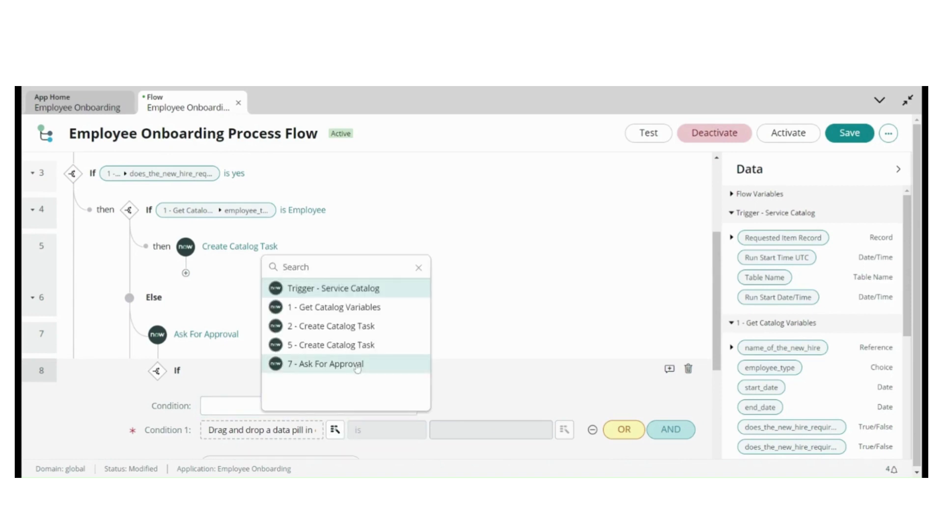
{"action": "left_click", "coordinate": [358, 366]}
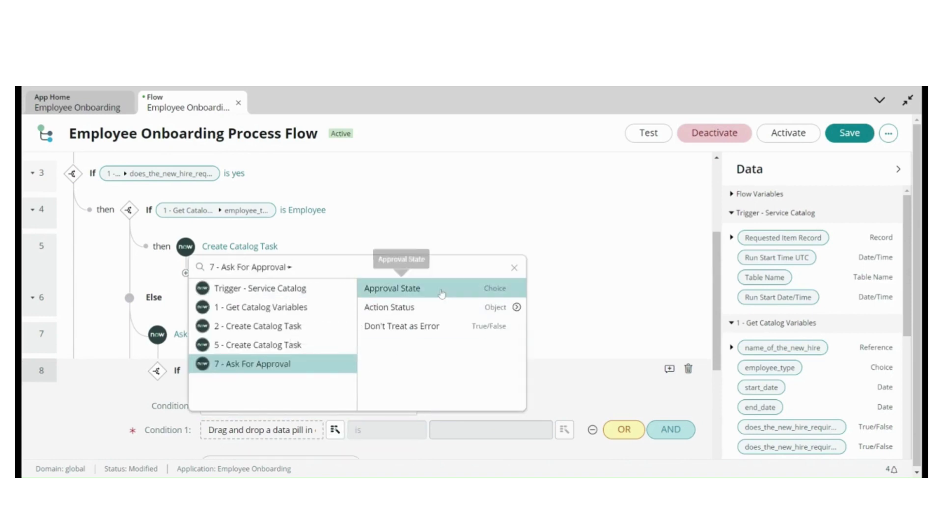
{"action": "left_click", "coordinate": [442, 290]}
{"action": "left_click", "coordinate": [462, 432]}
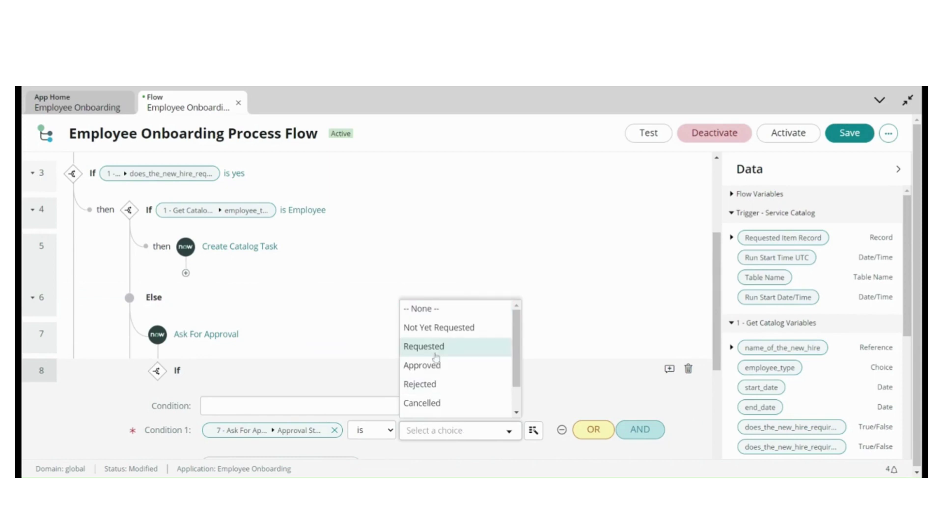
{"action": "left_click", "coordinate": [435, 366]}
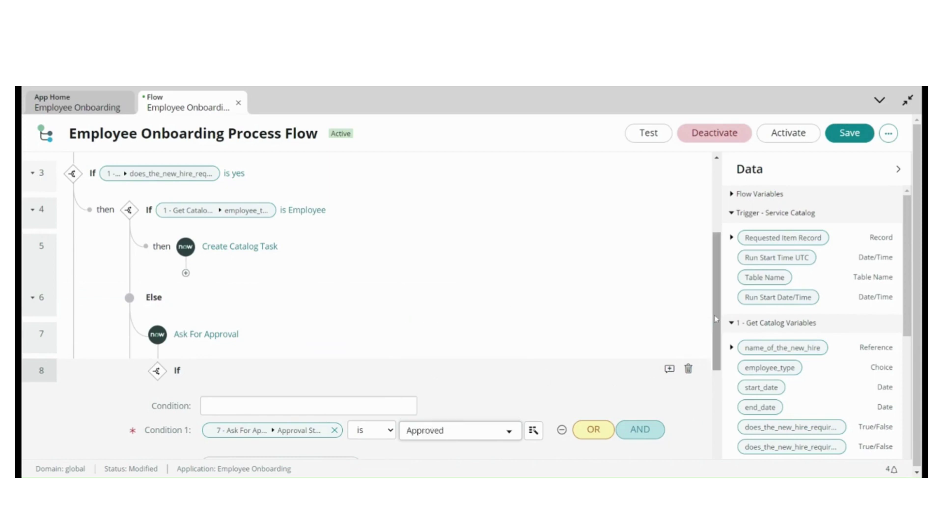
{"action": "scroll", "coordinate": [716, 318], "scroll_direction": "down", "scroll_amount": 3}
{"action": "left_click", "coordinate": [673, 382]}
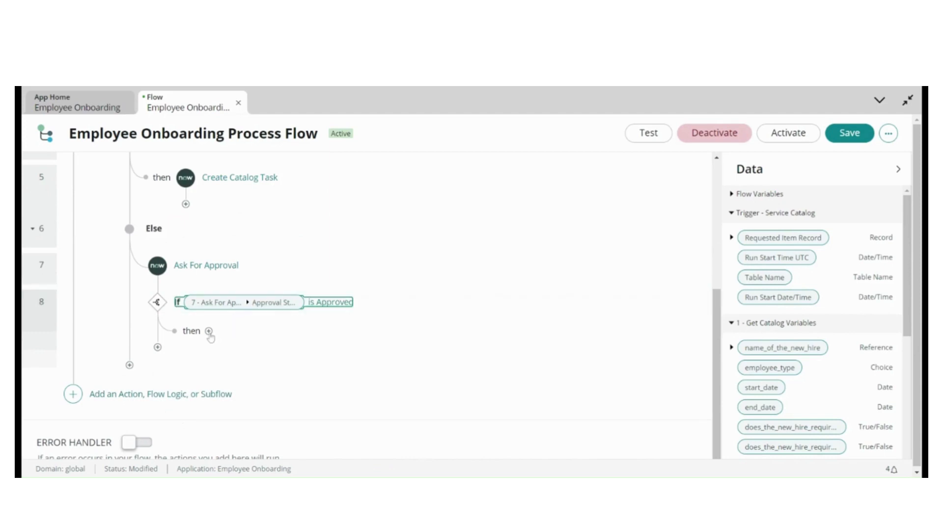
Add a Create Catalog Task action under the then branch of the Approval State If.
{"action": "left_click", "coordinate": [209, 331]}
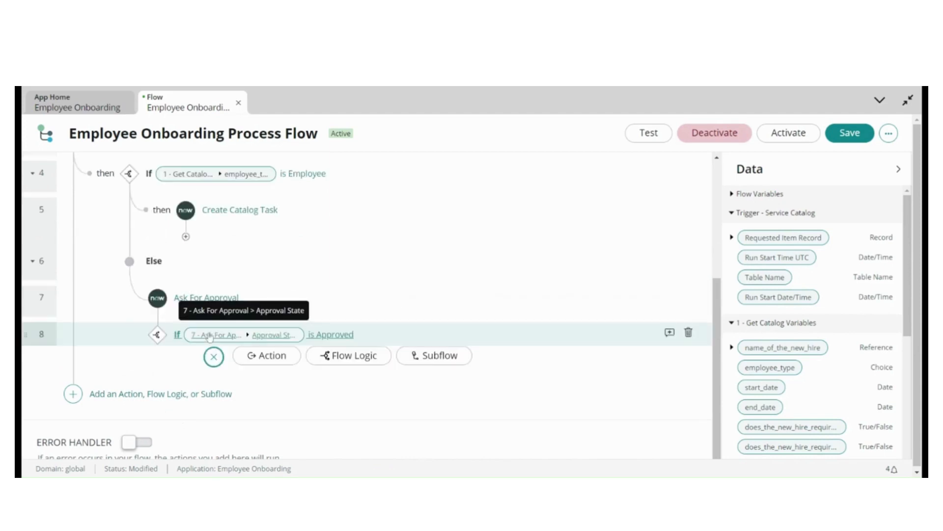
{"action": "left_click", "coordinate": [271, 356]}
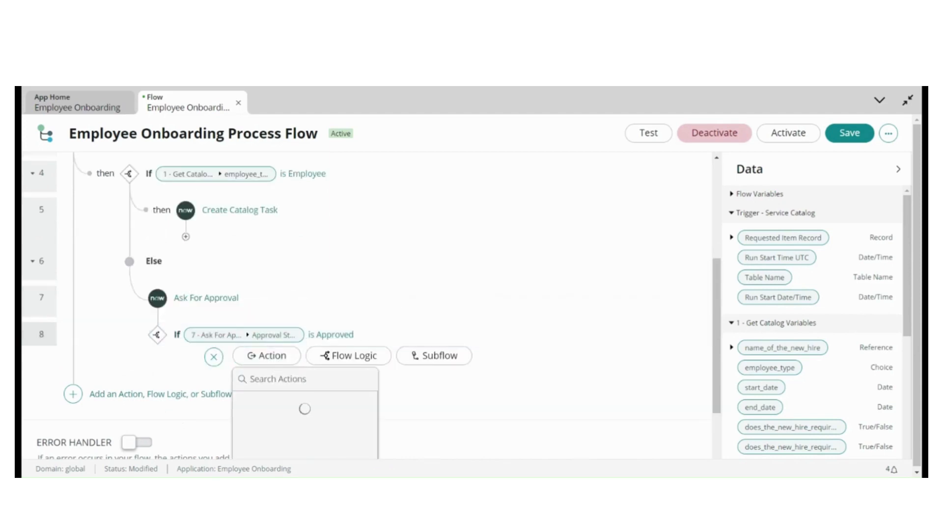
{"action": "type", "text": "Crea"}
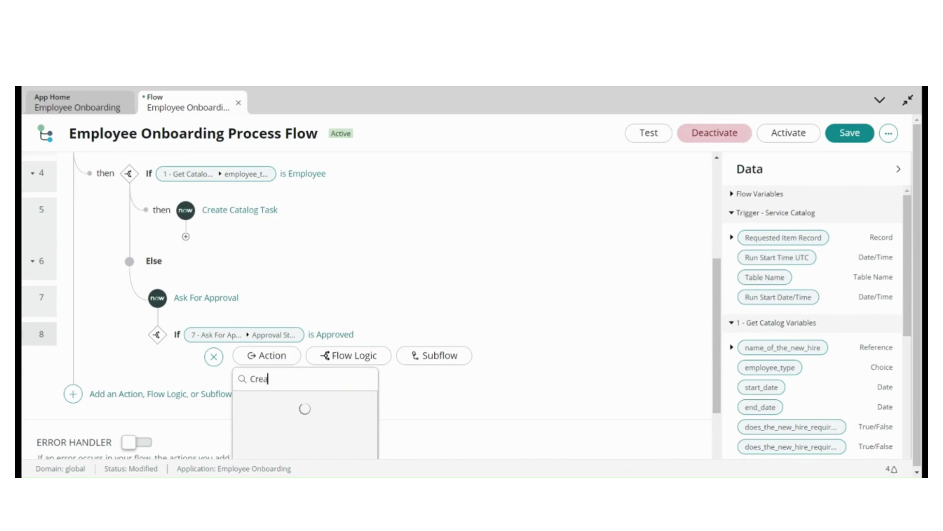
{"action": "type", "text": "te Catalog Task"}
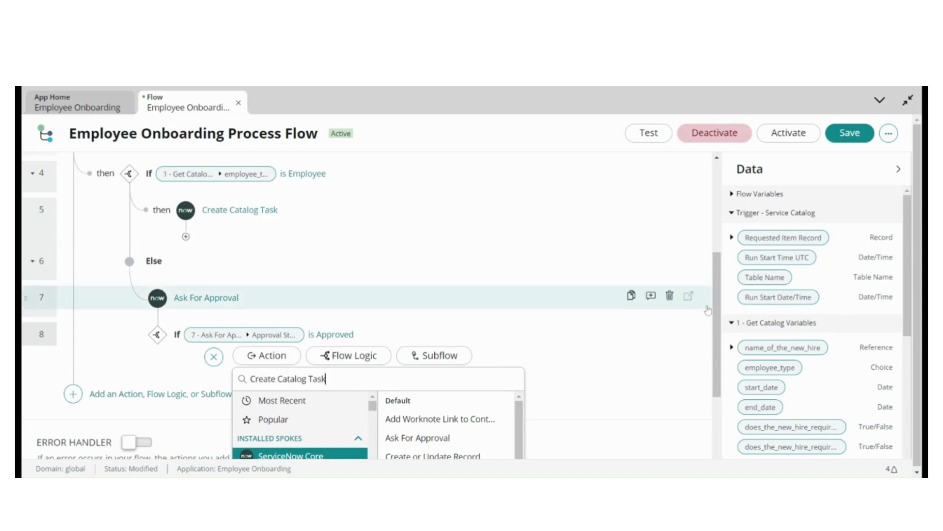
{"action": "scroll", "coordinate": [716, 309], "scroll_direction": "down", "scroll_amount": 3}
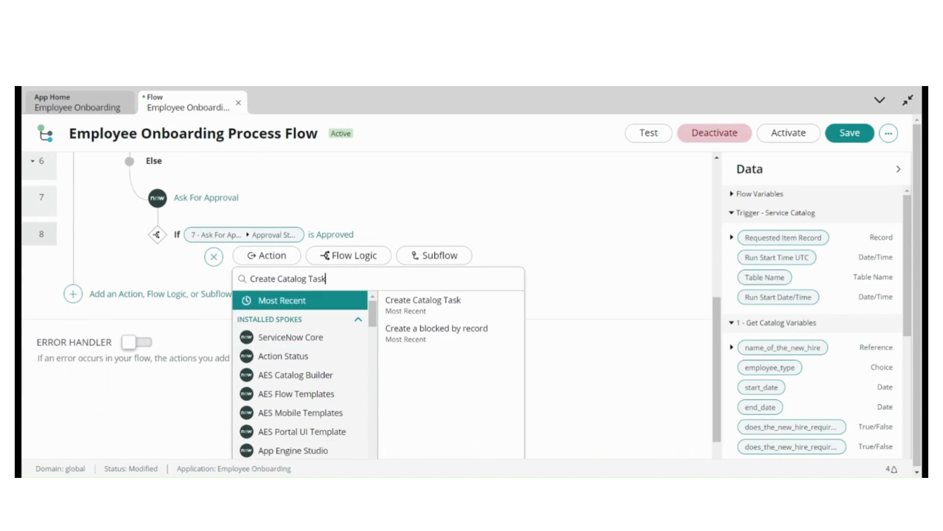
{"action": "left_click", "coordinate": [463, 309]}
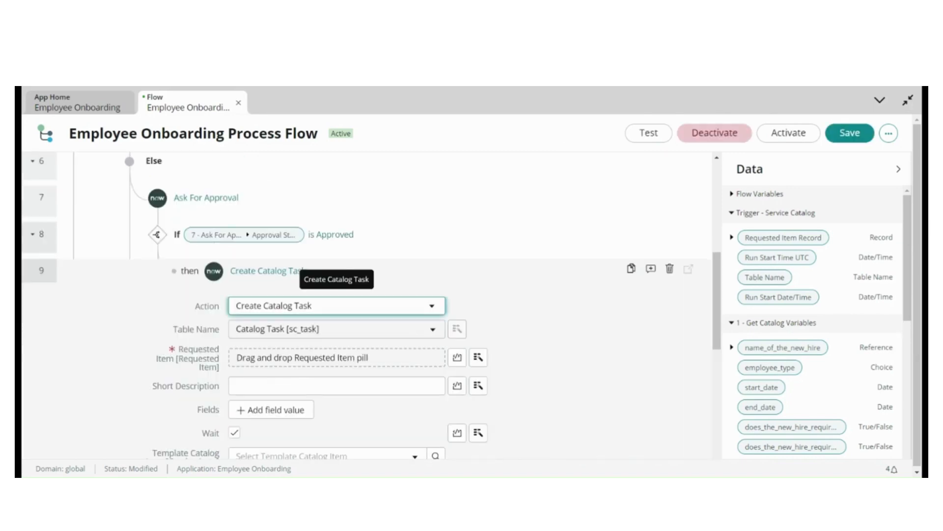
Set the new catalog task's requested item to the Service Catalog trigger's Requested Item Record.
{"action": "left_click", "coordinate": [479, 357]}
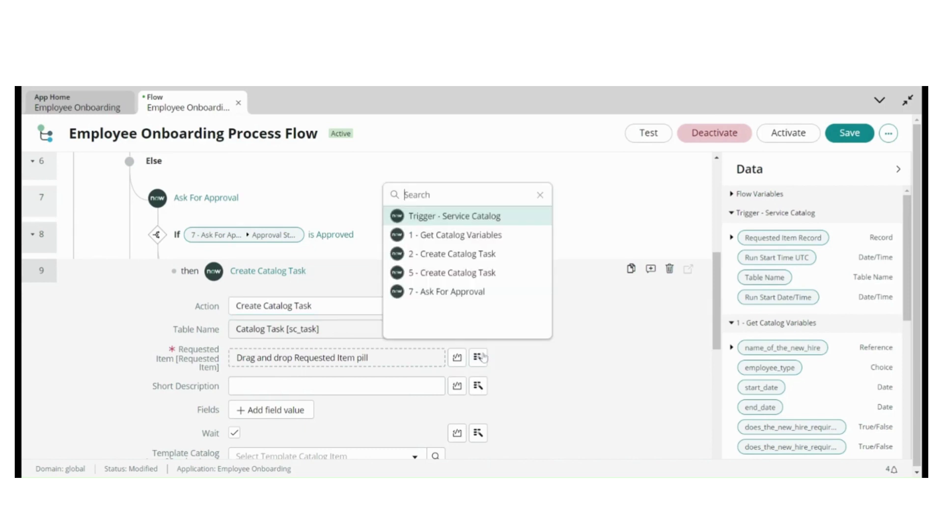
{"action": "left_click", "coordinate": [489, 218]}
{"action": "left_click", "coordinate": [516, 217]}
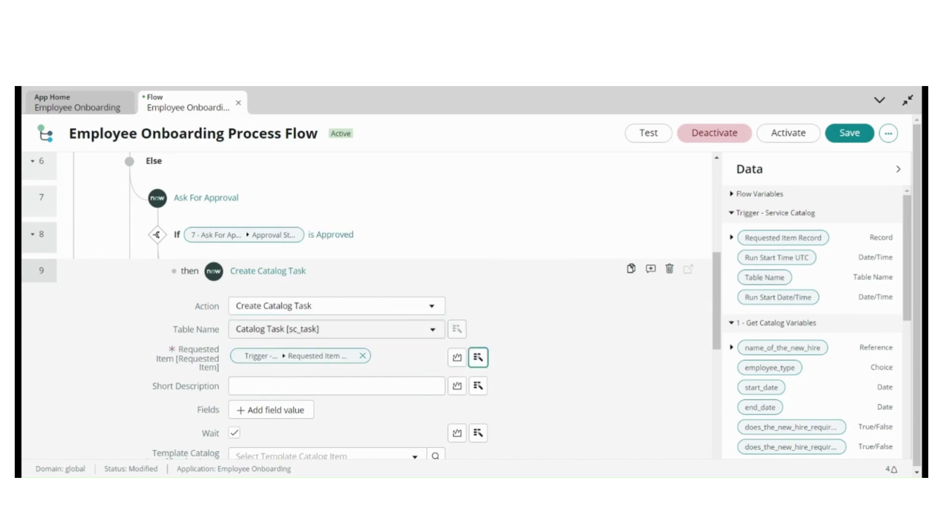
Copy the short description "New hire onboarding laptop - employee" from the employee branch's catalog task into the new task and add "non".
{"action": "left_click", "coordinate": [337, 385]}
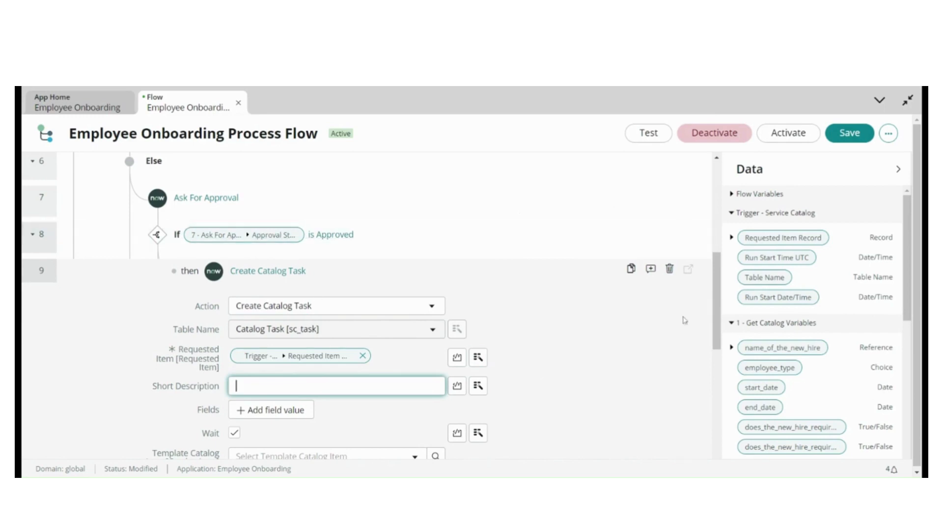
{"action": "scroll", "coordinate": [717, 305], "scroll_direction": "up", "scroll_amount": 3}
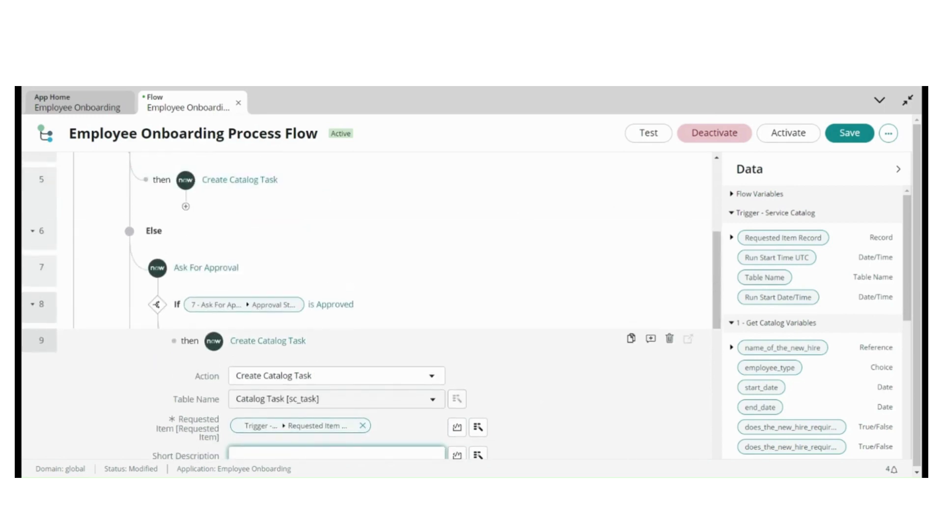
{"action": "left_click", "coordinate": [251, 180]}
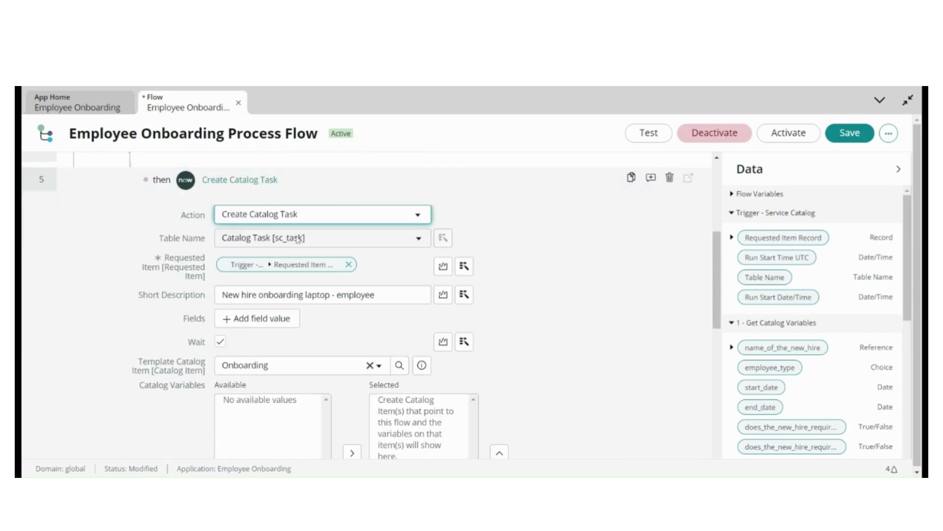
{"action": "left_click", "coordinate": [375, 294]}
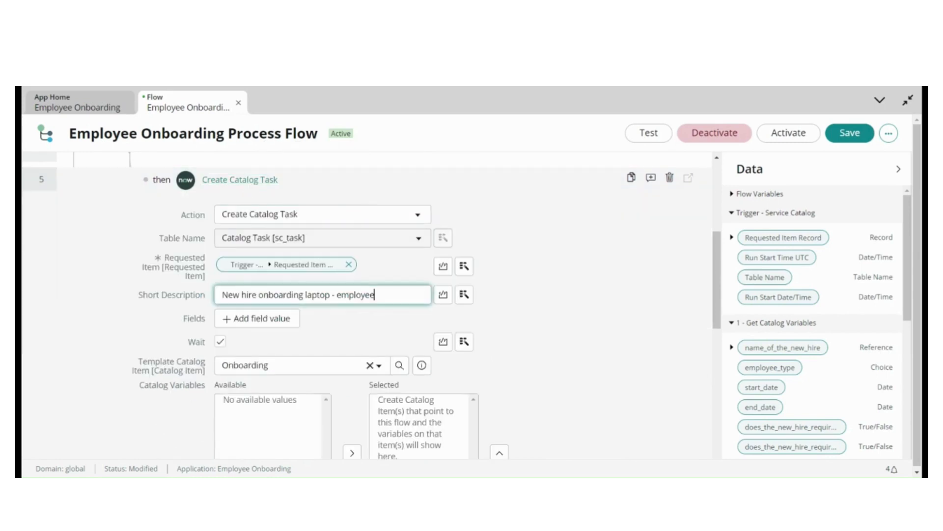
{"action": "key", "text": "ctrl+a"}
{"action": "key", "text": "ctrl+c"}
{"action": "left_click", "coordinate": [267, 181]}
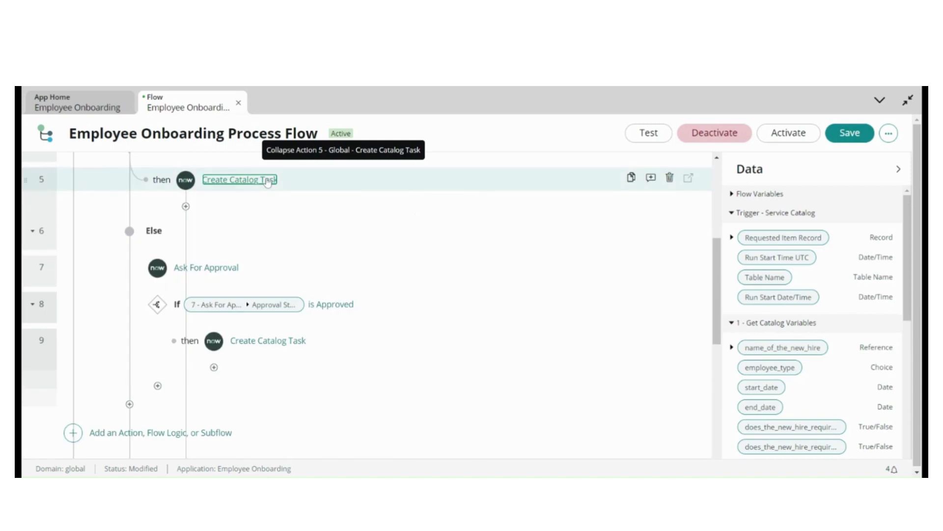
{"action": "left_click", "coordinate": [293, 341]}
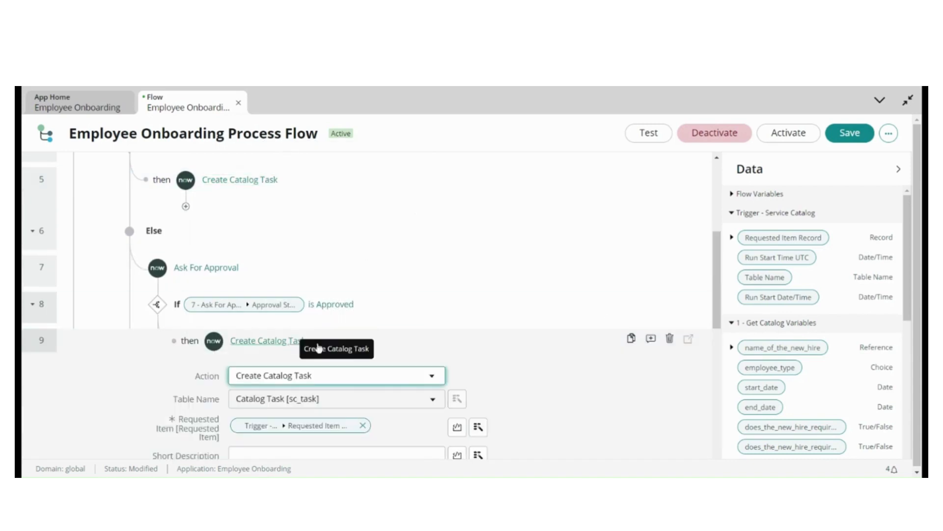
{"action": "key", "text": "ctrl+v"}
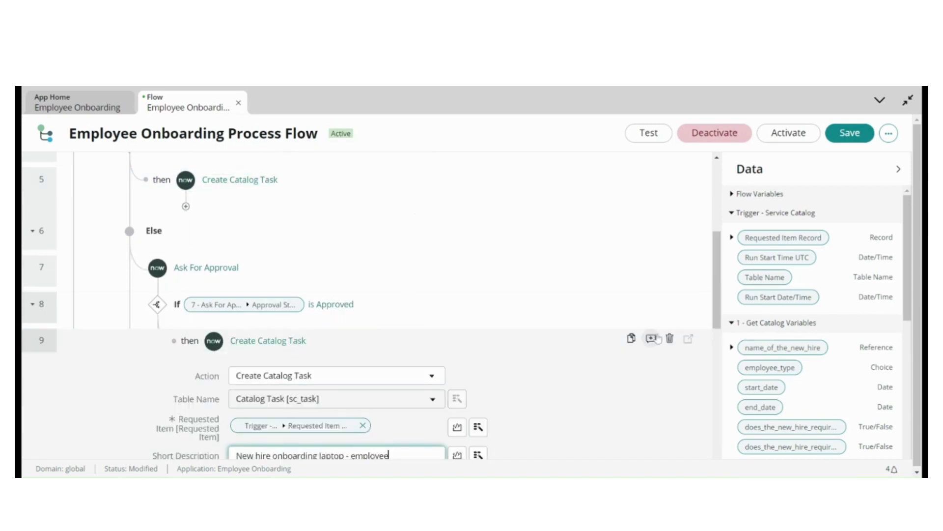
{"action": "left_click_drag", "start_coordinate": [717, 290], "coordinate": [714, 338]}
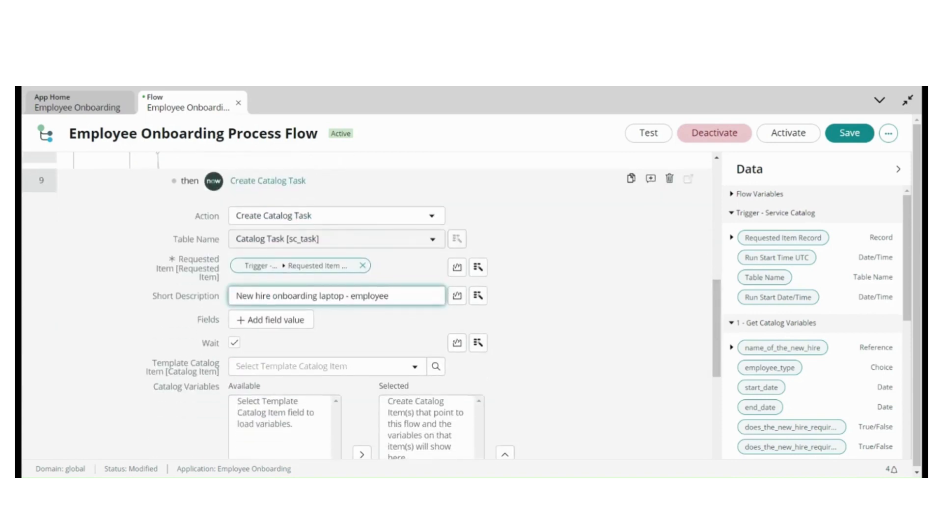
{"action": "type", "text": "non"}
Set the template catalog item of the non-employee laptop catalog task to Onboarding.
{"action": "left_click", "coordinate": [331, 375]}
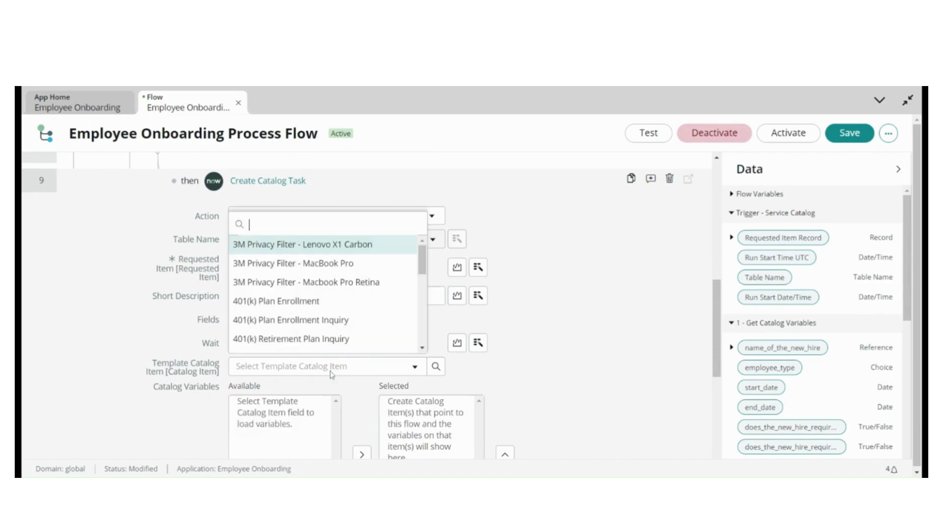
{"action": "type", "text": "onboard"}
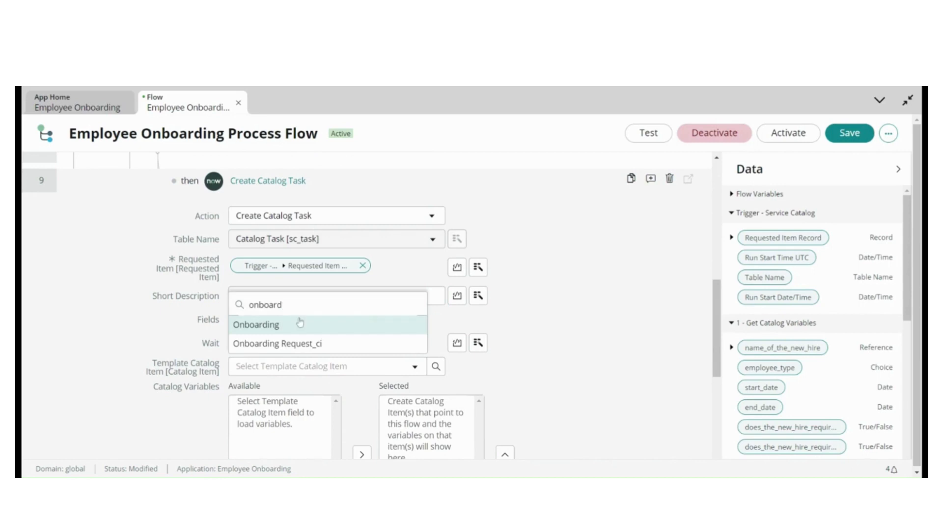
{"action": "left_click", "coordinate": [299, 325]}
Add all available Onboarding catalog variables to the non-employee laptop task's selected variables, and finish the action.
{"action": "left_click", "coordinate": [291, 437]}
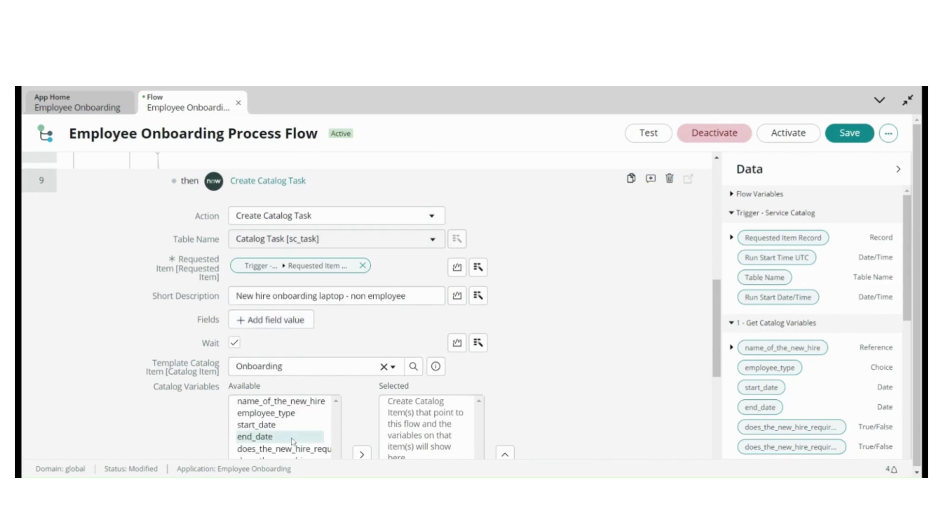
{"action": "scroll", "coordinate": [292, 442], "scroll_direction": "down", "scroll_amount": 1}
{"action": "key", "text": "ctrl+a"}
{"action": "left_click", "coordinate": [361, 387]}
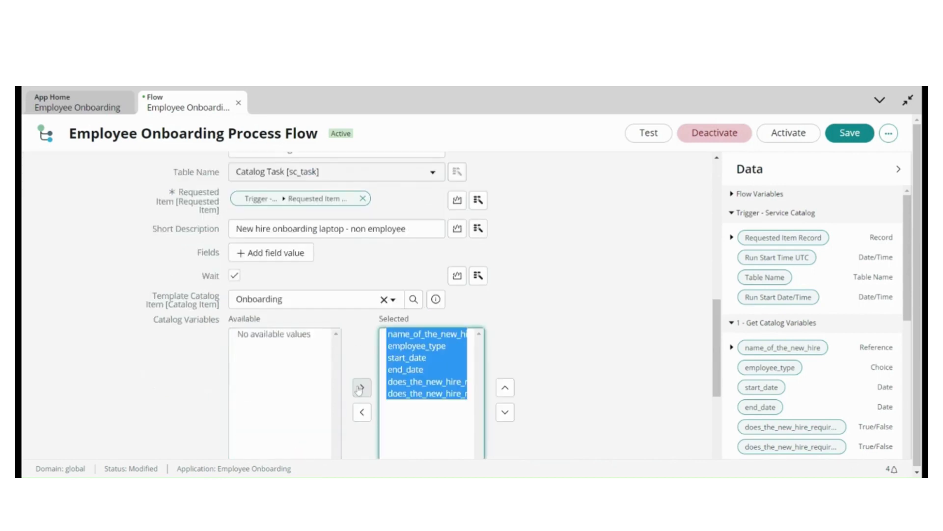
{"action": "scroll", "coordinate": [720, 366], "scroll_direction": "down", "scroll_amount": 5}
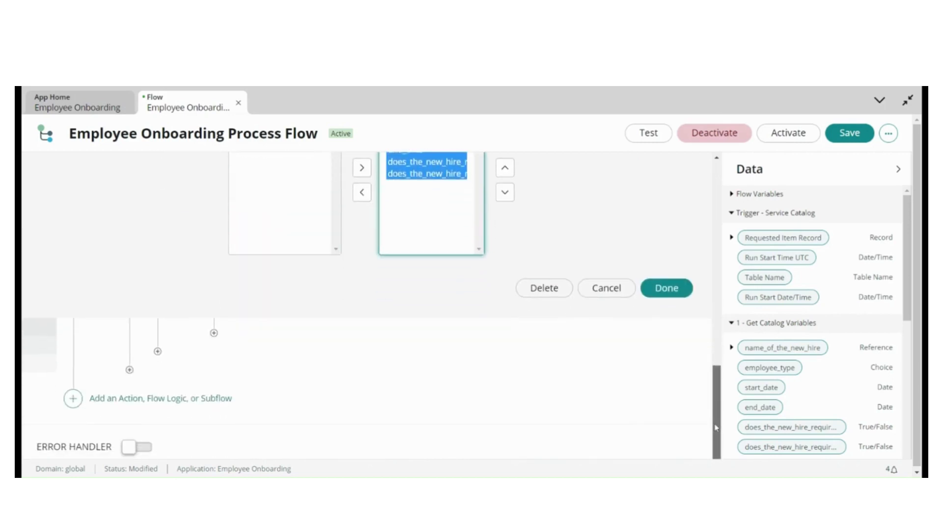
{"action": "left_click", "coordinate": [666, 283]}
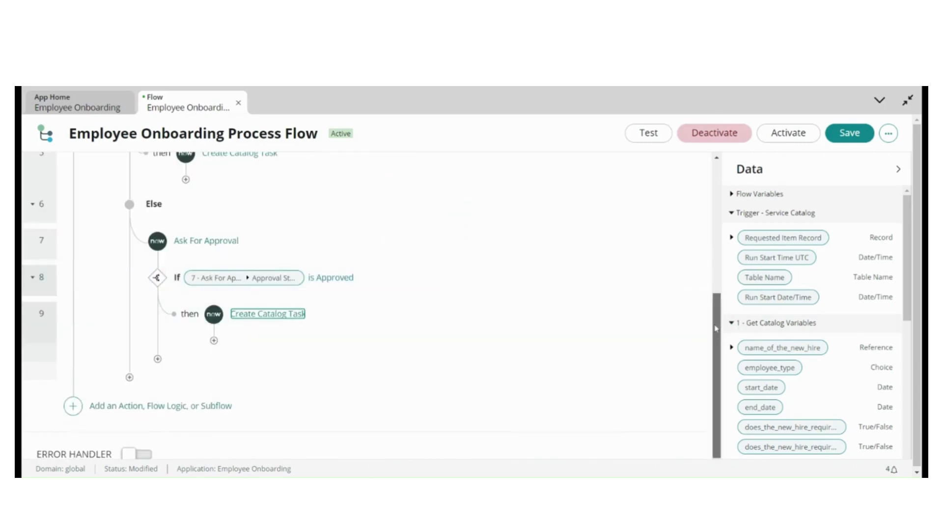
Collapse the first top-level If branch and add a new If flow logic at the end of the main flow.
{"action": "left_click_drag", "start_coordinate": [715, 331], "coordinate": [713, 256]}
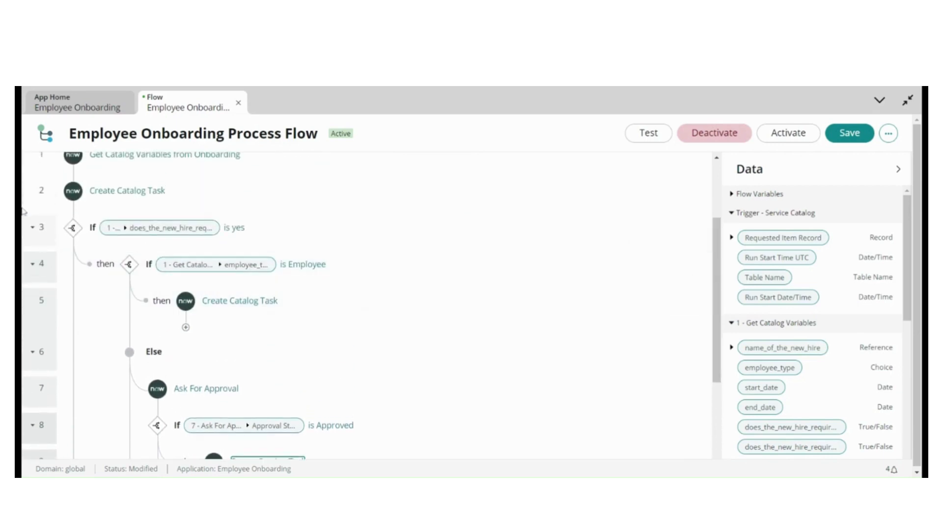
{"action": "left_click", "coordinate": [33, 228]}
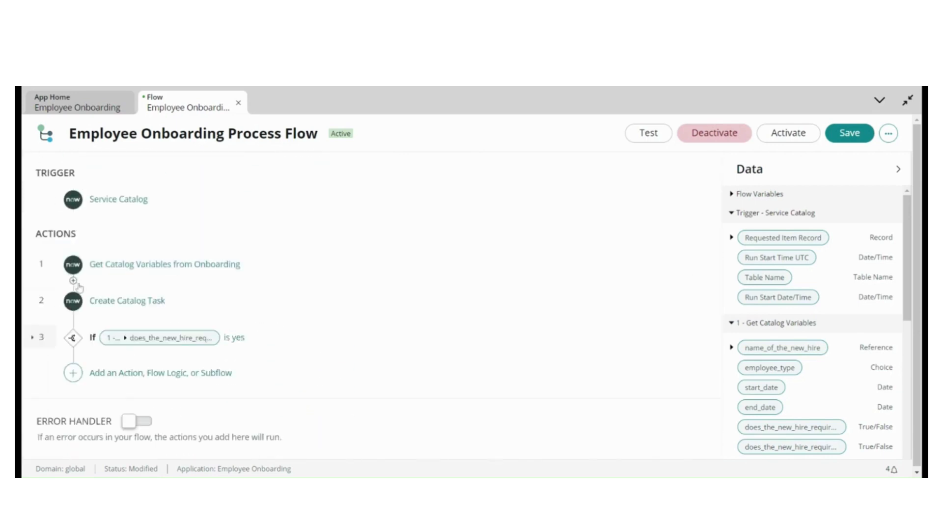
{"action": "left_click", "coordinate": [73, 372]}
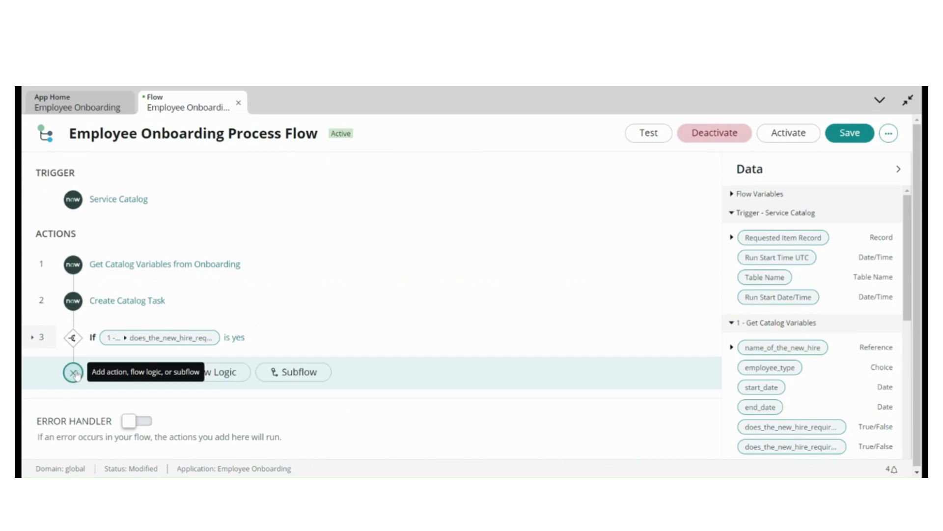
{"action": "left_click", "coordinate": [200, 375]}
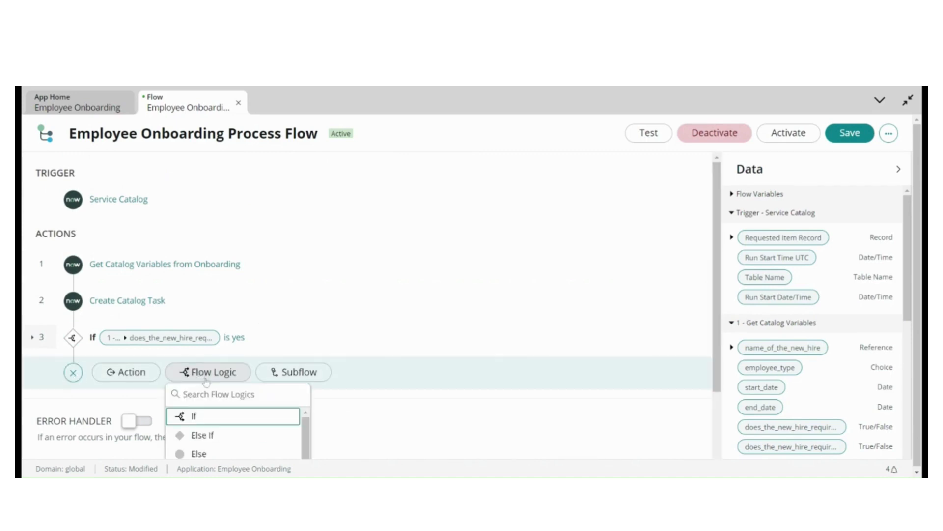
{"action": "left_click", "coordinate": [232, 416]}
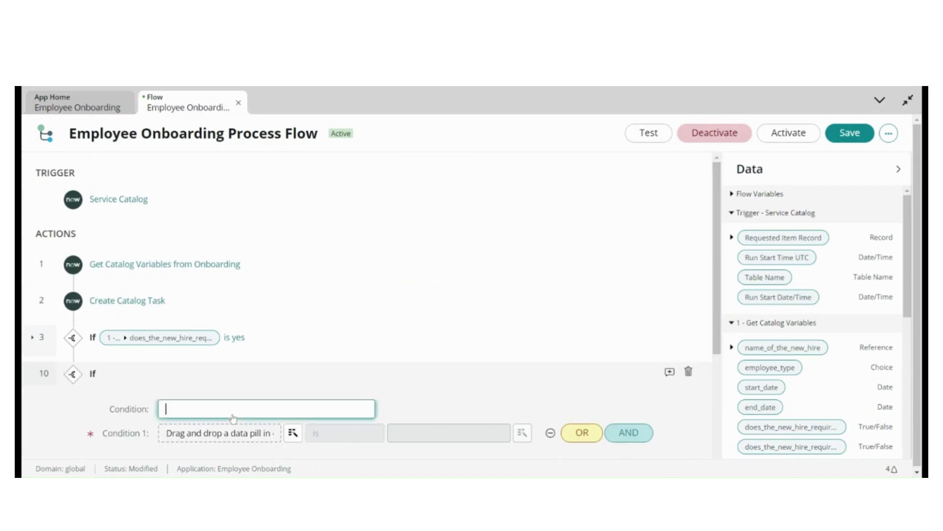
Set the new If condition to the last does_the_new_hire_requir... variable from Get Catalog Variables is Yes, and finish the logic.
{"action": "left_click", "coordinate": [293, 433]}
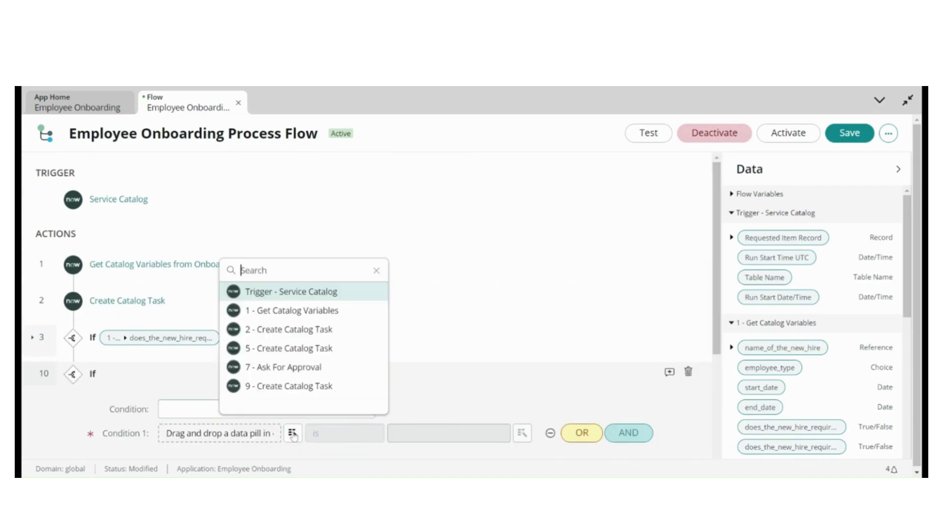
{"action": "left_click", "coordinate": [326, 318]}
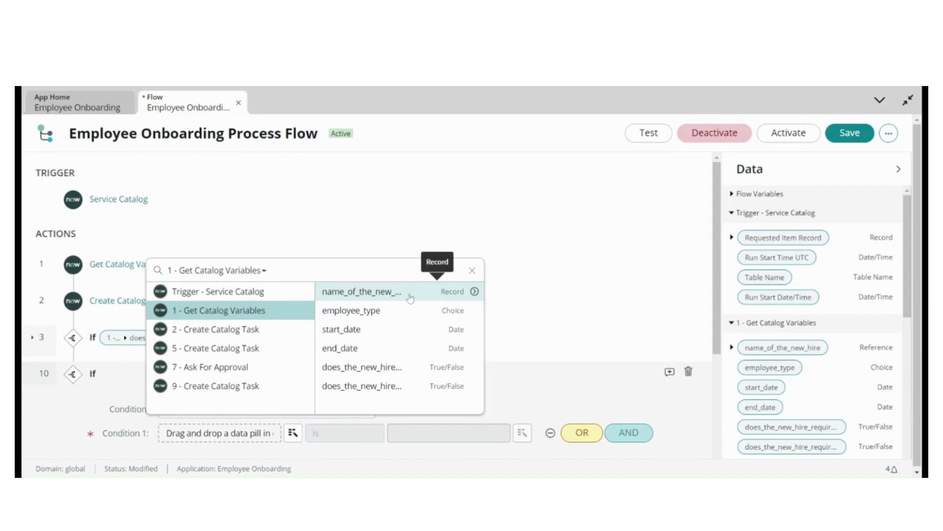
{"action": "left_click", "coordinate": [368, 388]}
{"action": "left_click", "coordinate": [389, 440]}
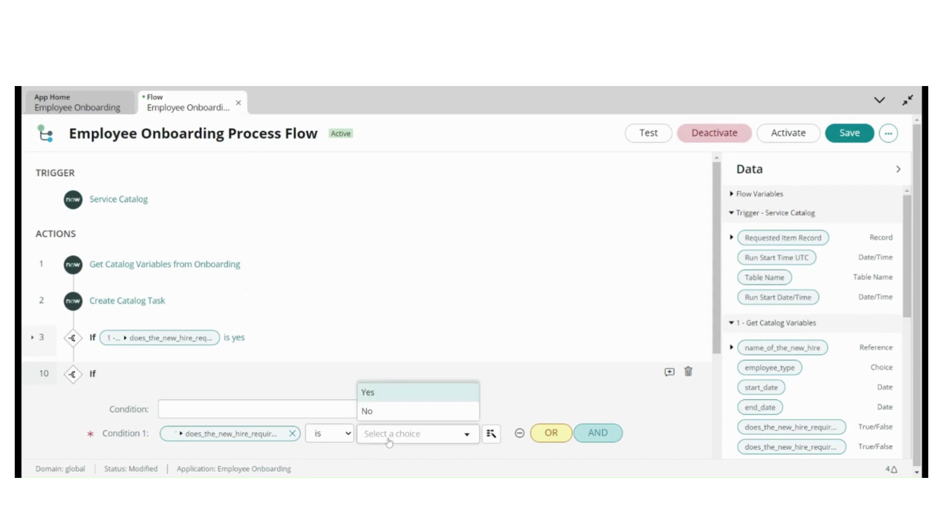
{"action": "left_click", "coordinate": [376, 393]}
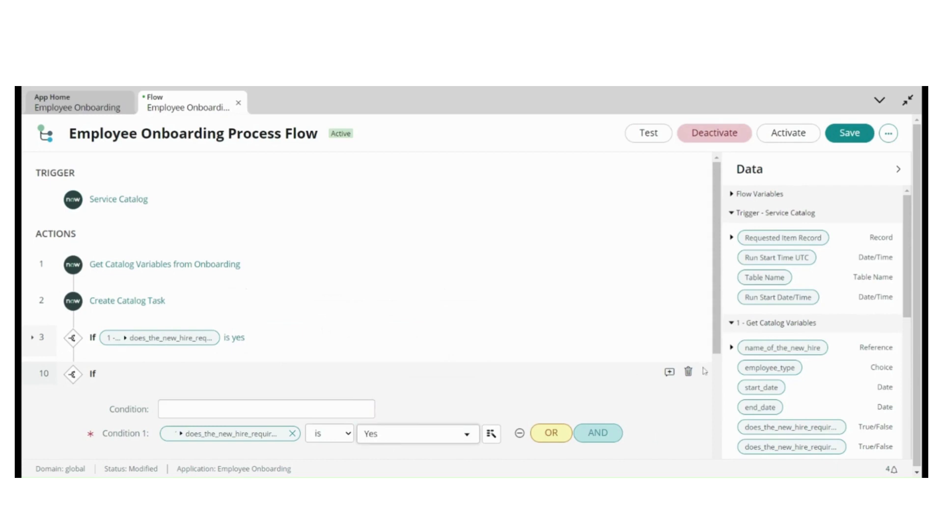
{"action": "scroll", "coordinate": [715, 371], "scroll_direction": "down", "scroll_amount": 1}
{"action": "scroll", "coordinate": [716, 371], "scroll_direction": "down", "scroll_amount": 1}
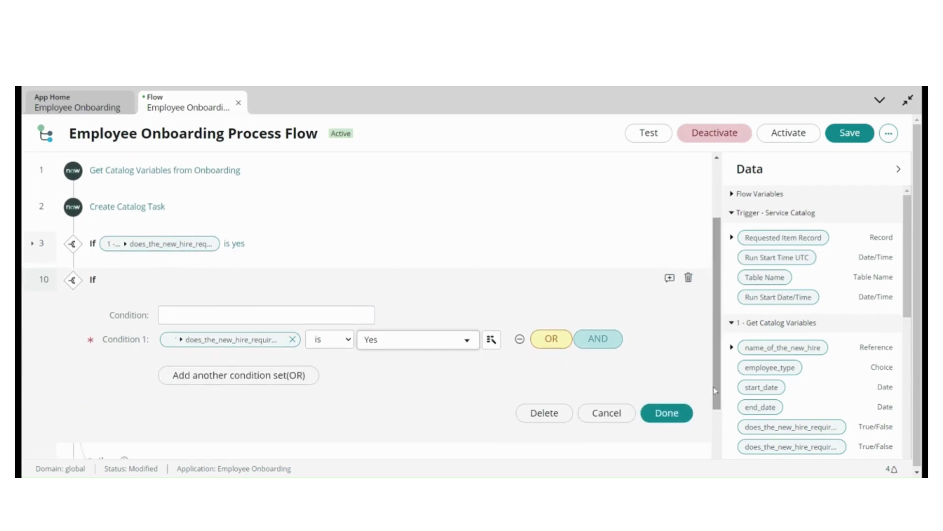
{"action": "left_click", "coordinate": [666, 413]}
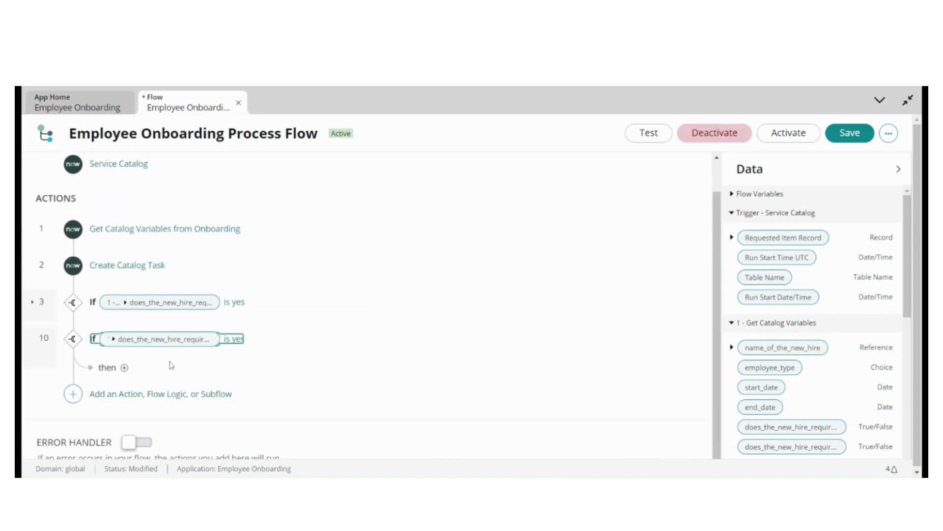
Add a Create Catalog Task action under the then branch of the new top-level If.
{"action": "left_click", "coordinate": [126, 368]}
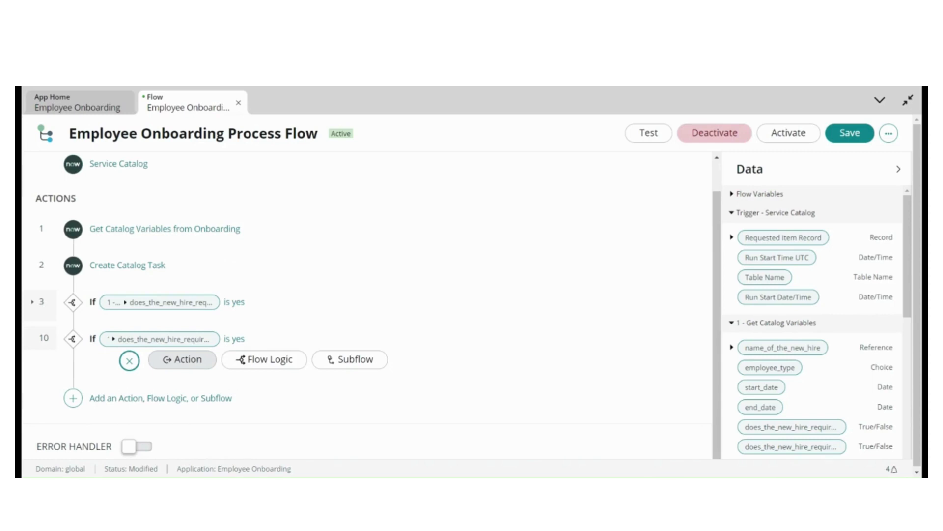
{"action": "left_click", "coordinate": [182, 360]}
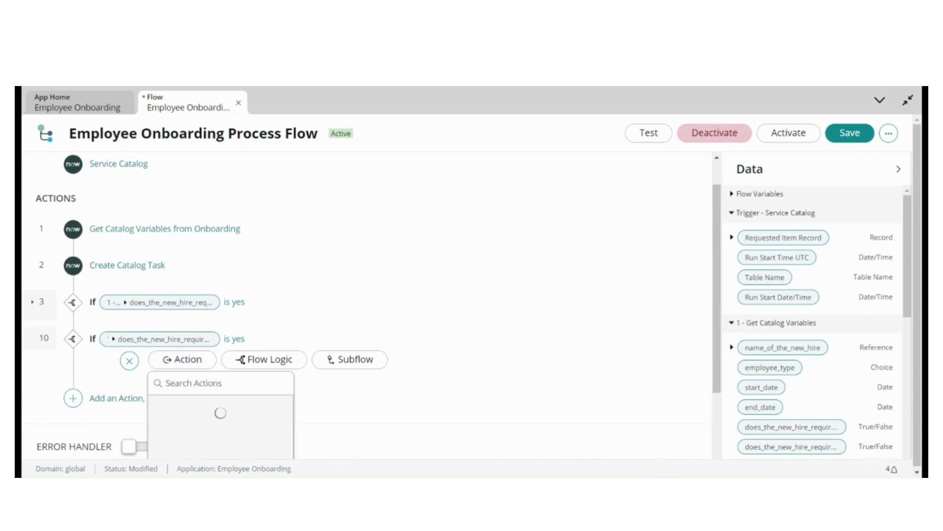
{"action": "type", "text": "Create"}
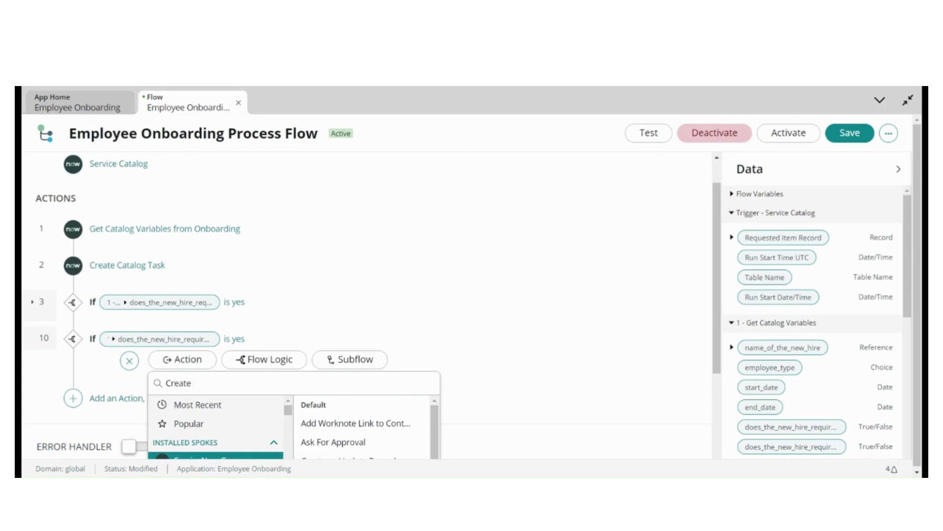
{"action": "type", "text": " catalog"}
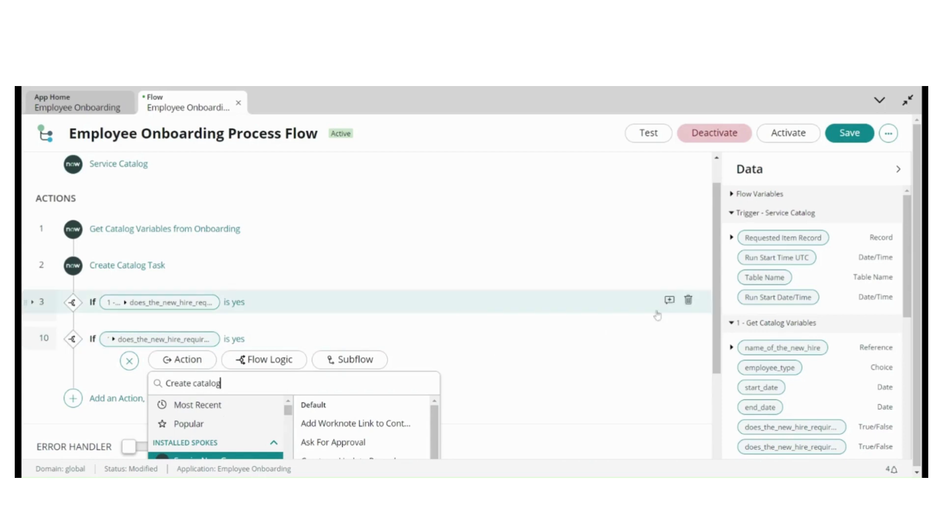
{"action": "scroll", "coordinate": [719, 298], "scroll_direction": "down", "scroll_amount": 2}
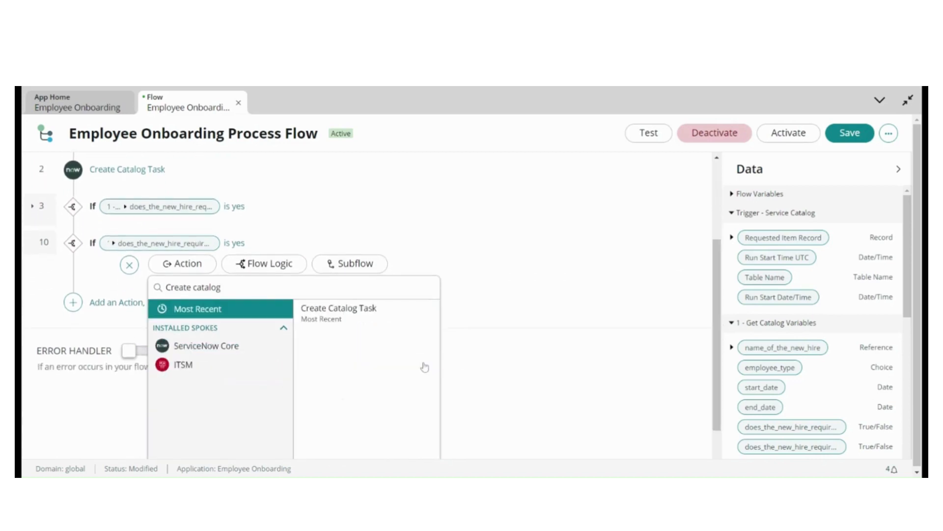
{"action": "left_click", "coordinate": [342, 317]}
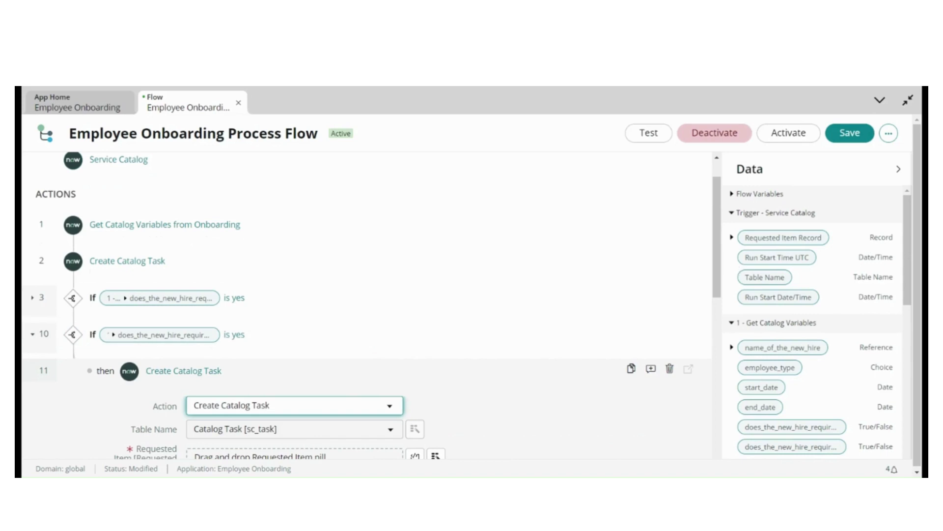
Set the requested item of the catalog task under the second top-level If to the Service Catalog trigger's Requested Item Record.
{"action": "scroll", "coordinate": [718, 260], "scroll_direction": "down", "scroll_amount": 4}
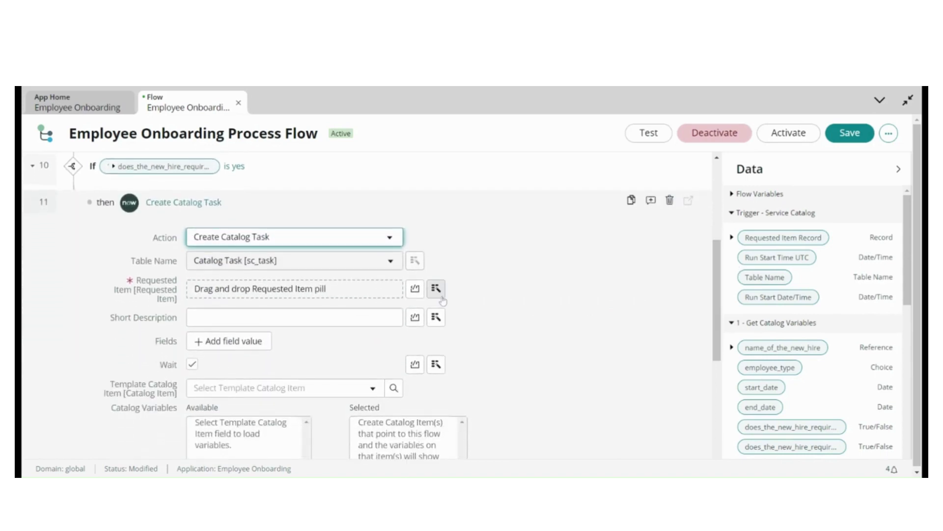
{"action": "left_click", "coordinate": [435, 290]}
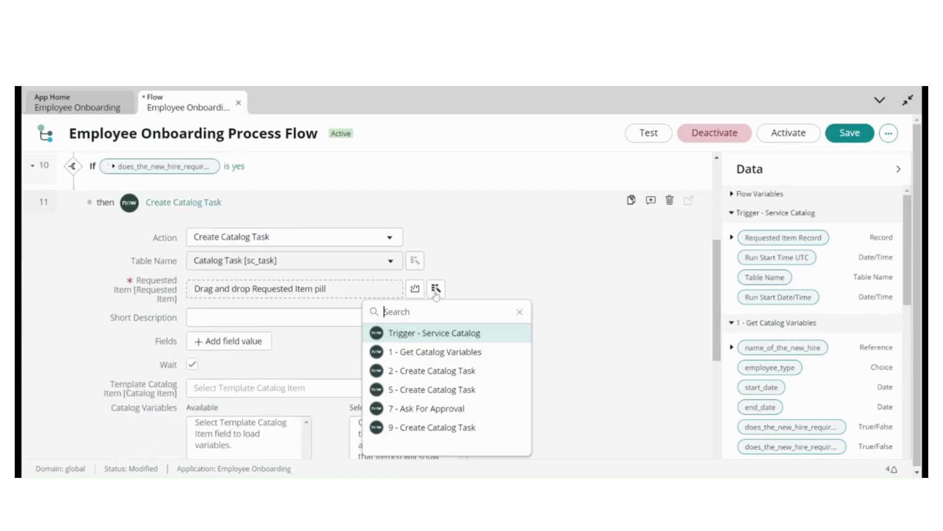
{"action": "left_click", "coordinate": [499, 338]}
{"action": "left_click", "coordinate": [499, 338]}
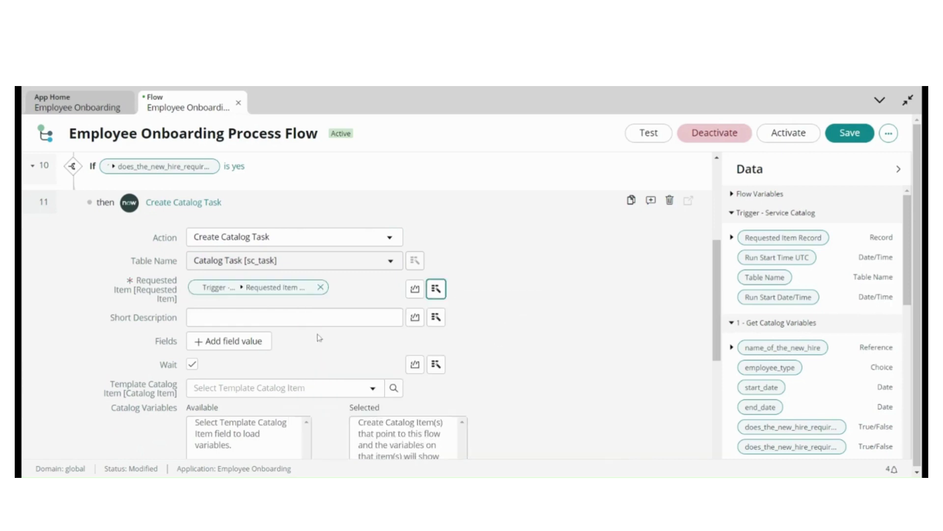
Enter "New hire onboarding mobile" as the catalog task's short description, reusing the start of the laptop task's text.
{"action": "left_click", "coordinate": [294, 317]}
{"action": "type", "text": "New hire onboarding laptop - employee"}
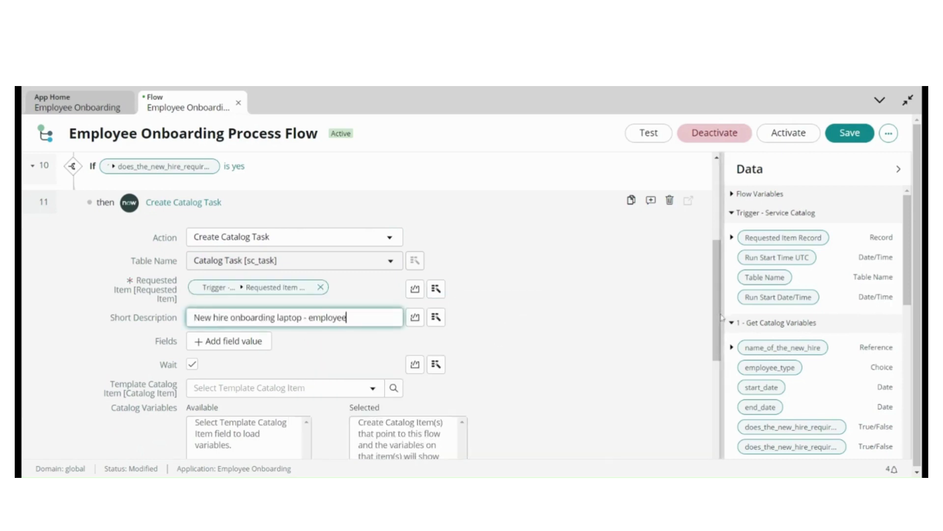
{"action": "left_click_drag", "start_coordinate": [346, 316], "coordinate": [275, 317]}
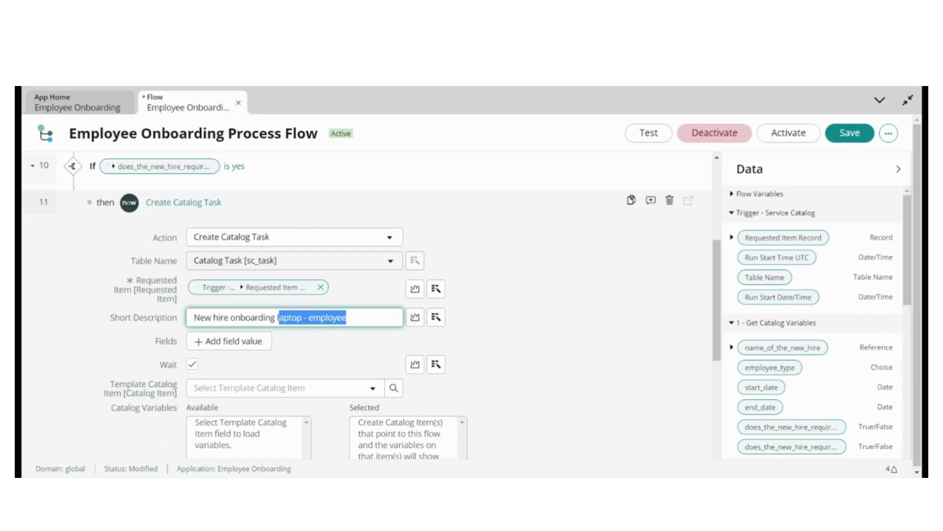
{"action": "key", "text": "BackSpace"}
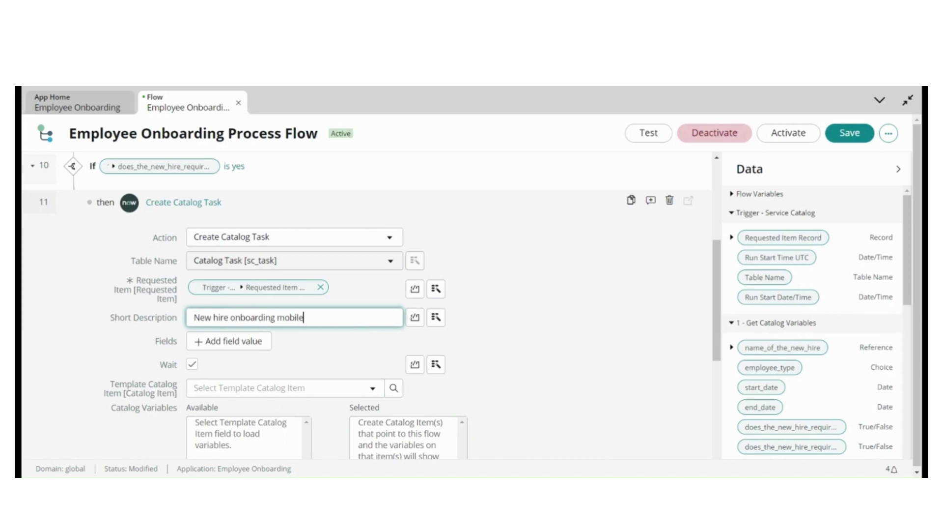
{"action": "left_click", "coordinate": [252, 391]}
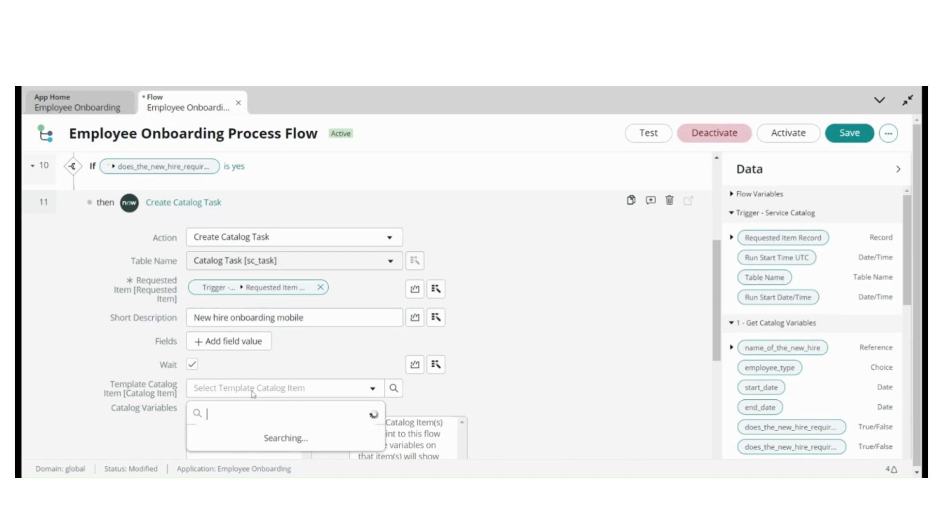
{"action": "type", "text": "onboarding"}
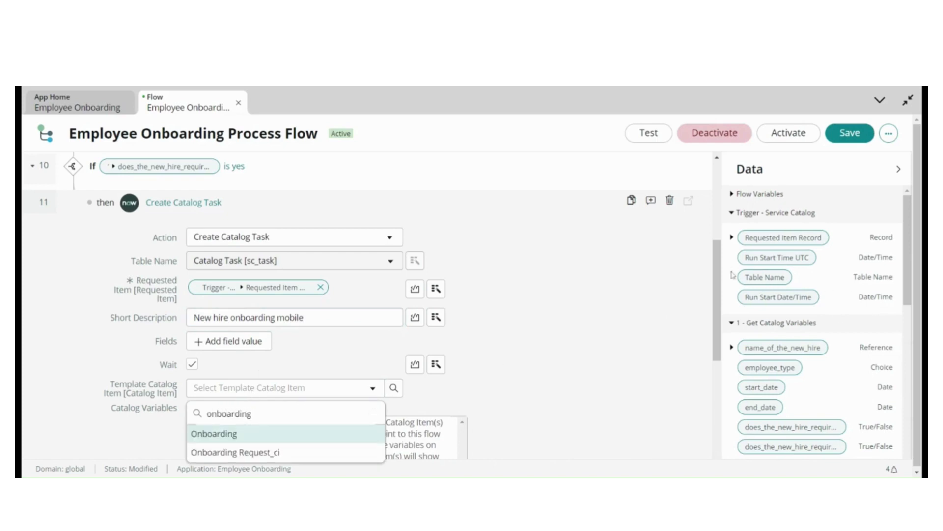
{"action": "left_click", "coordinate": [713, 266]}
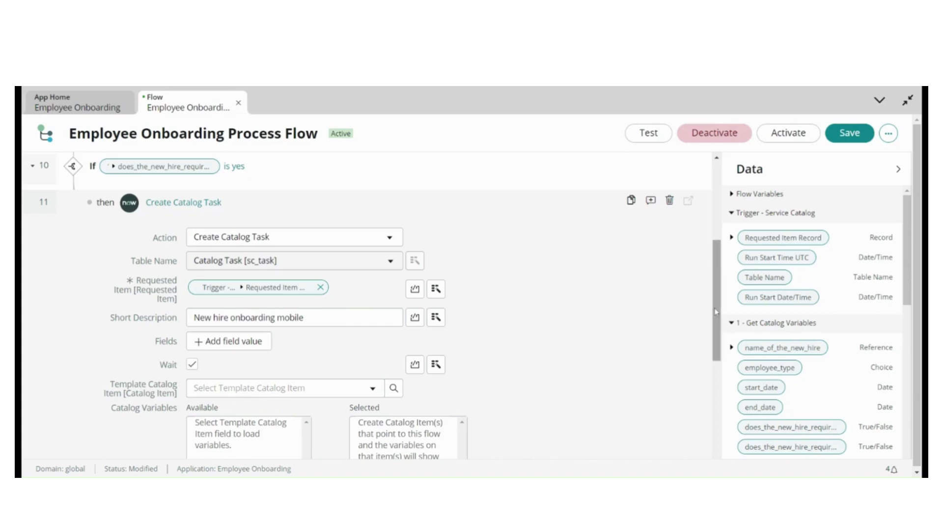
Set the template catalog item of the mobile catalog task to Onboarding.
{"action": "scroll", "coordinate": [716, 311], "scroll_direction": "down", "scroll_amount": 3}
{"action": "left_click", "coordinate": [270, 264]}
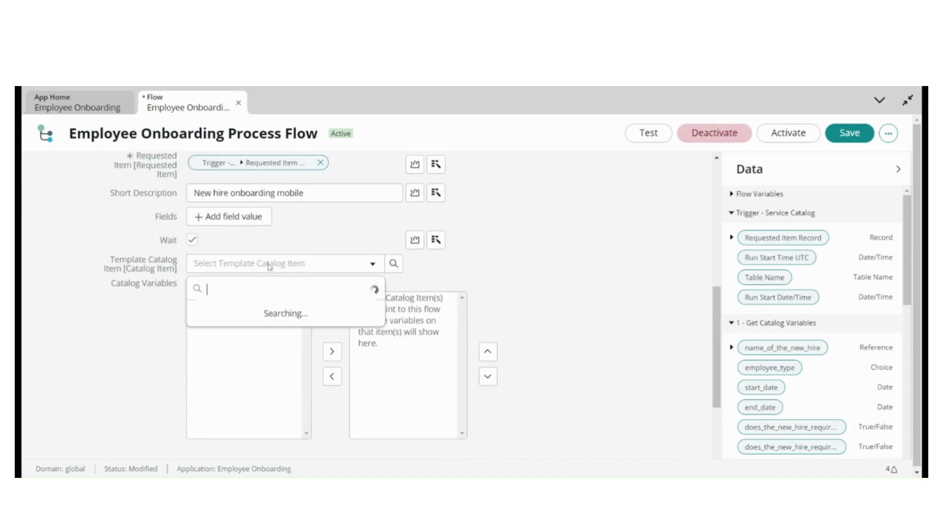
{"action": "type", "text": "onboarding"}
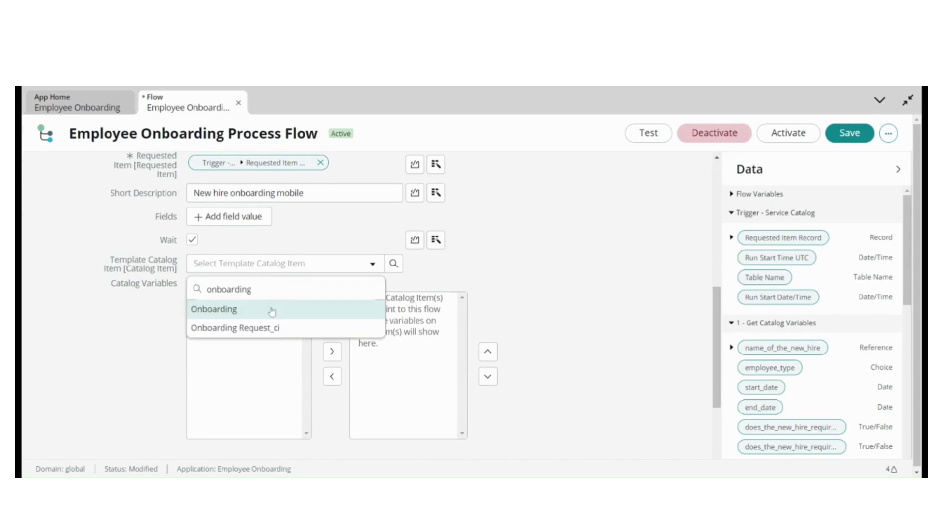
{"action": "left_click", "coordinate": [272, 310]}
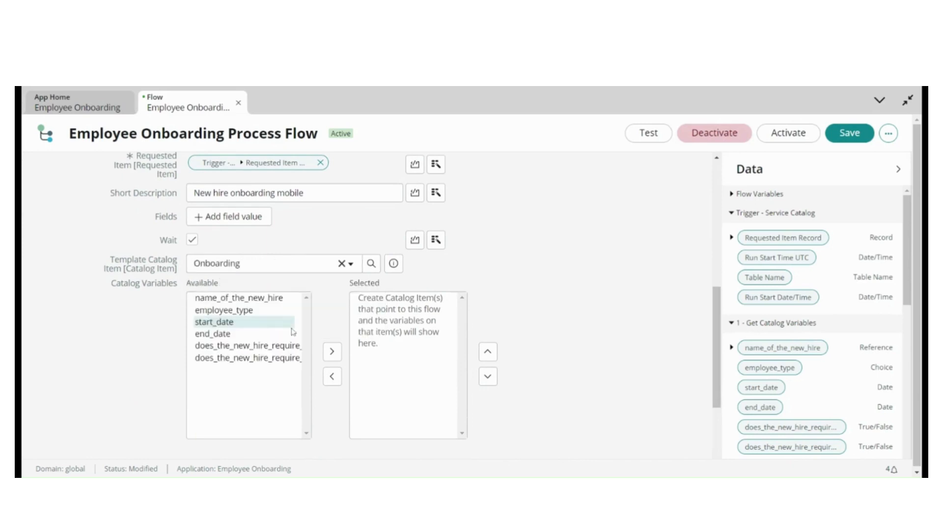
Include all available Onboarding catalog variables in the mobile catalog task and finish configuring the task.
{"action": "left_click", "coordinate": [293, 332]}
{"action": "key", "text": "ctrl+a"}
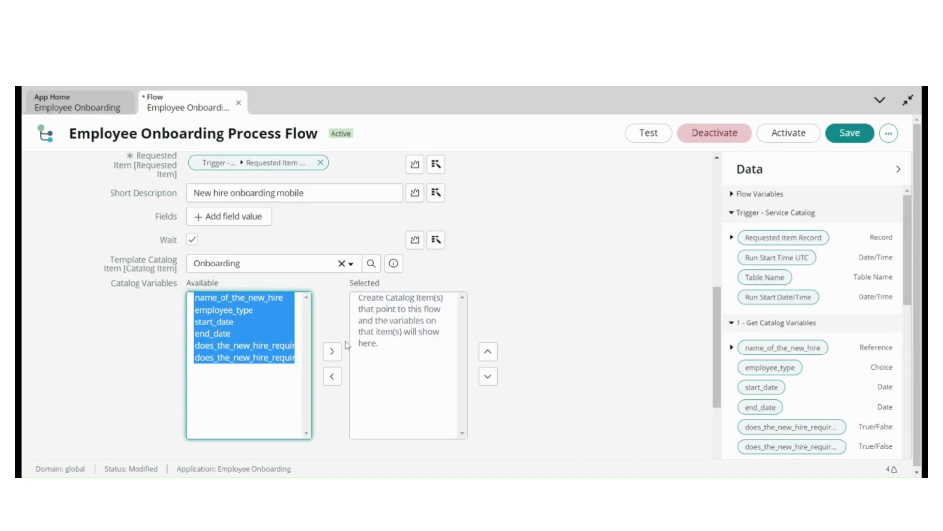
{"action": "left_click", "coordinate": [332, 351]}
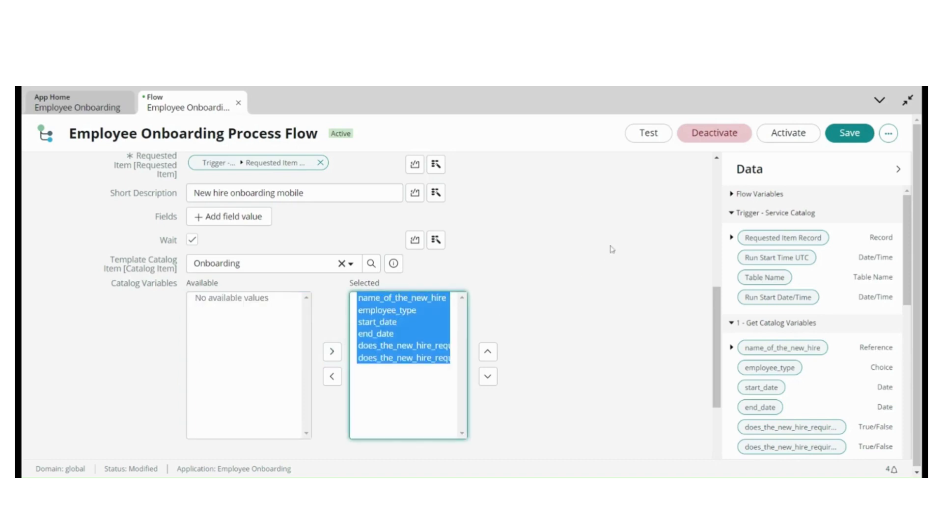
{"action": "scroll", "coordinate": [695, 371], "scroll_direction": "down", "scroll_amount": 3}
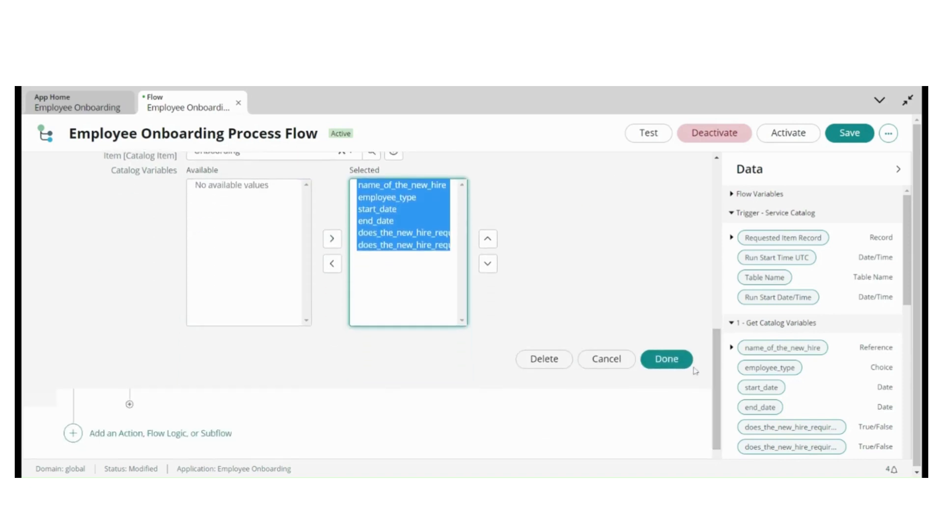
{"action": "left_click", "coordinate": [675, 363]}
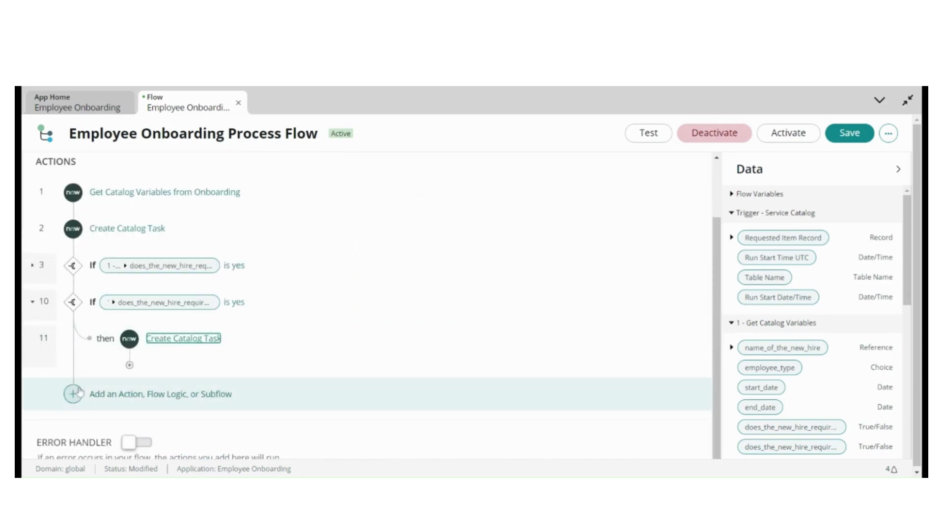
Add an Update Record action at the end of the flow, outside the second top-level If.
{"action": "left_click", "coordinate": [75, 394]}
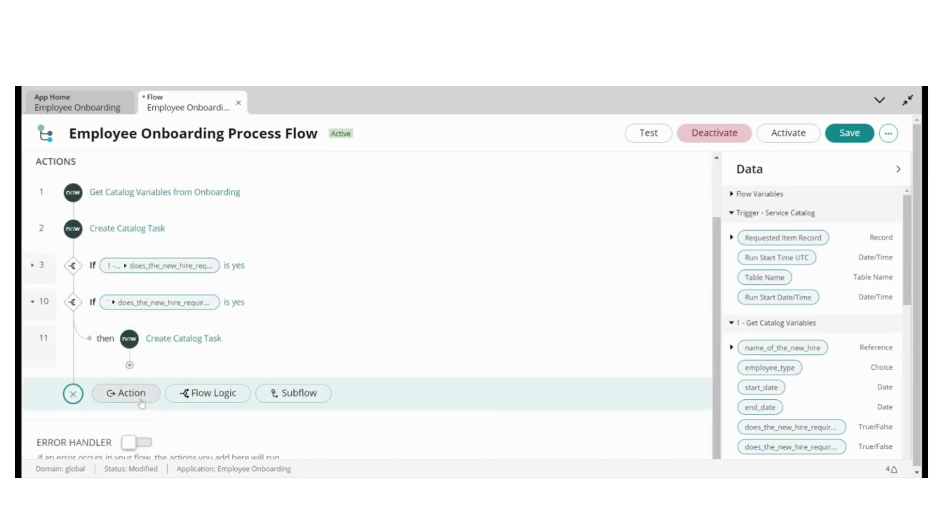
{"action": "left_click", "coordinate": [140, 399]}
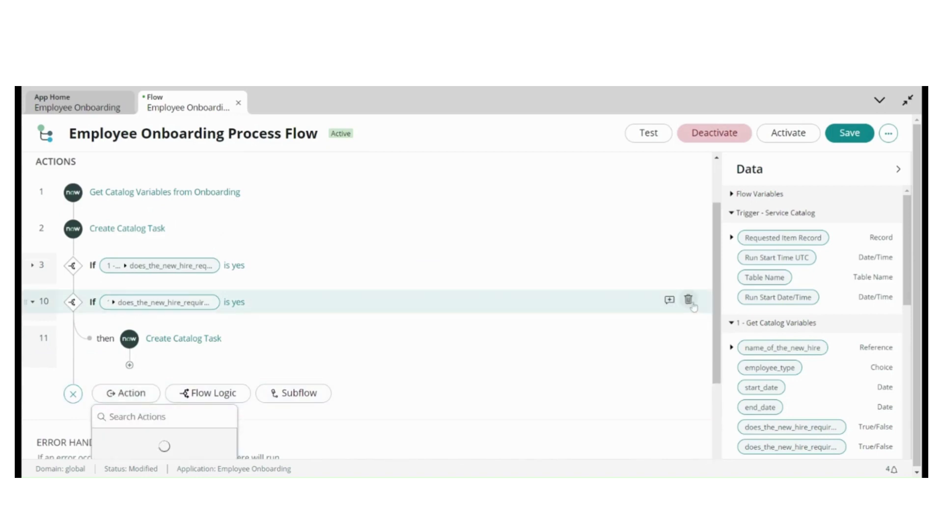
{"action": "scroll", "coordinate": [716, 315], "scroll_direction": "down", "scroll_amount": 2}
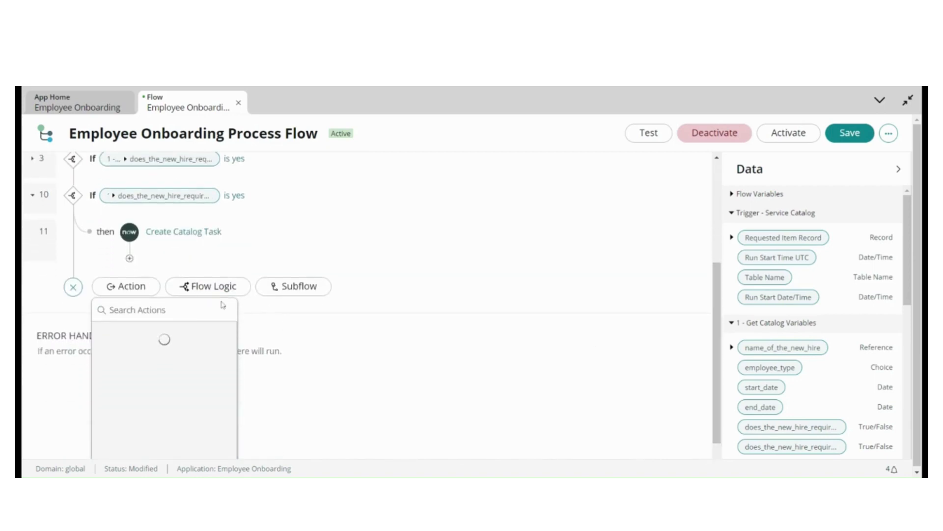
{"action": "type", "text": "upda"}
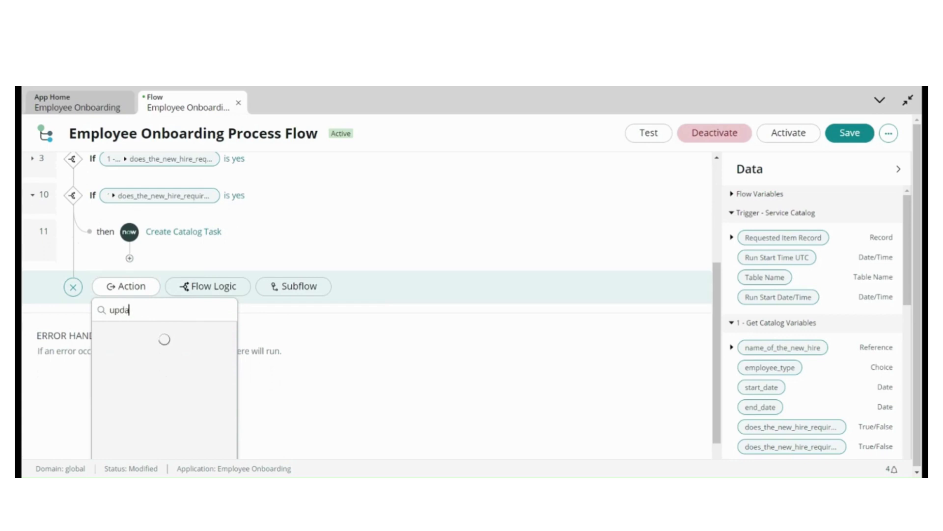
{"action": "type", "text": "te re"}
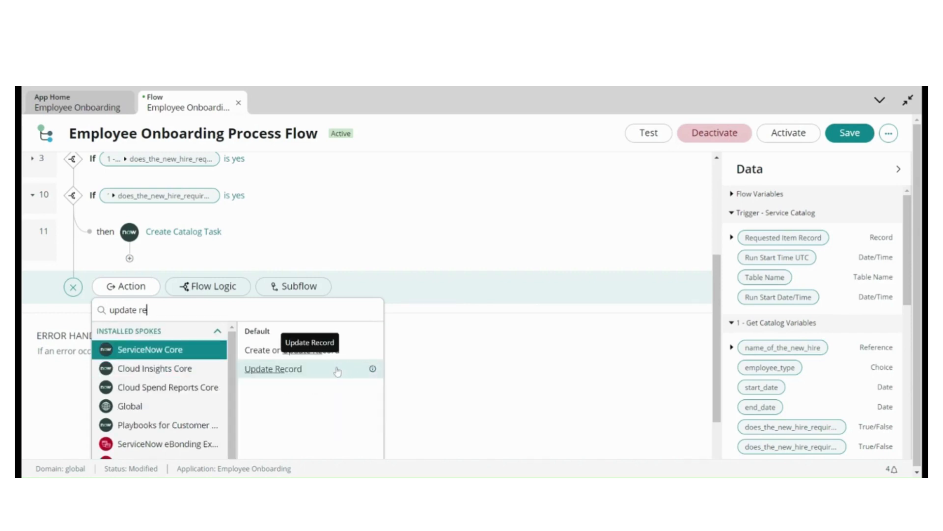
{"action": "left_click", "coordinate": [338, 371]}
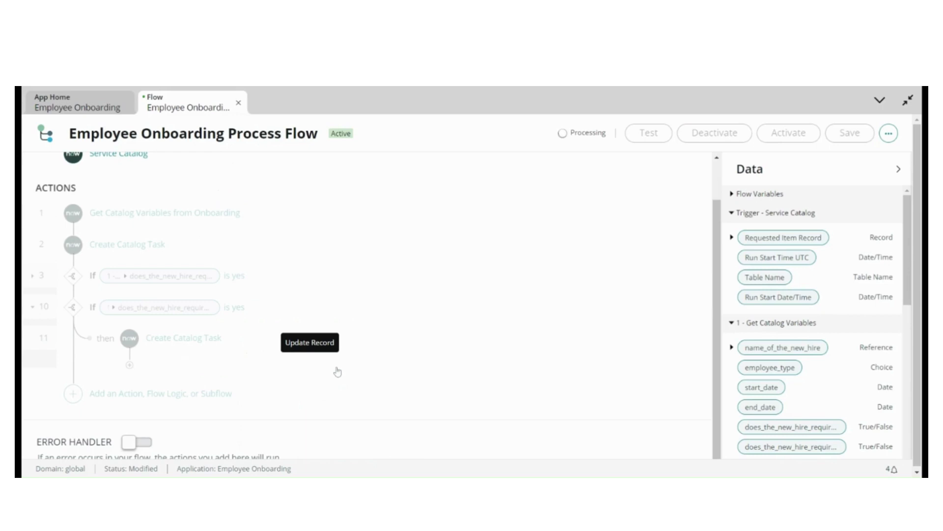
Set the record of the Update Record action to the Service Catalog trigger's Requested Item Record.
{"action": "left_click", "coordinate": [407, 346]}
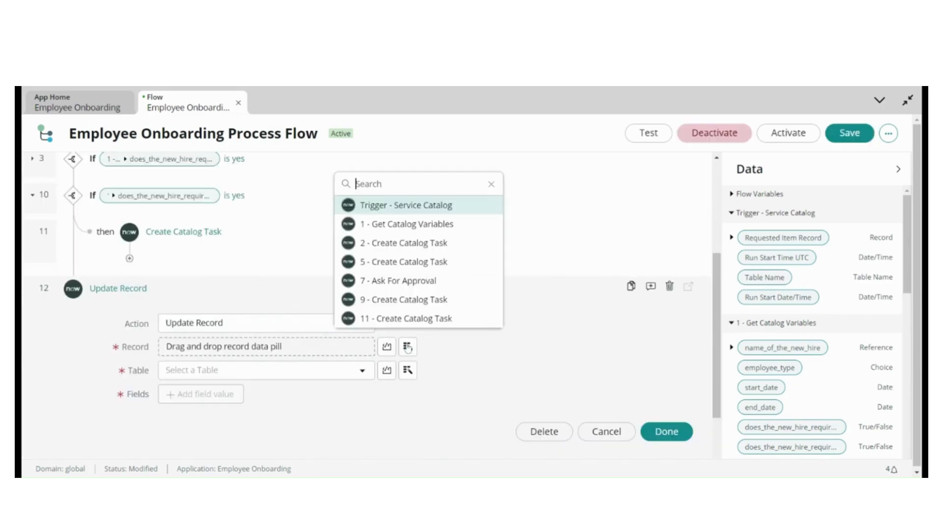
{"action": "left_click", "coordinate": [452, 204]}
{"action": "left_click", "coordinate": [451, 204]}
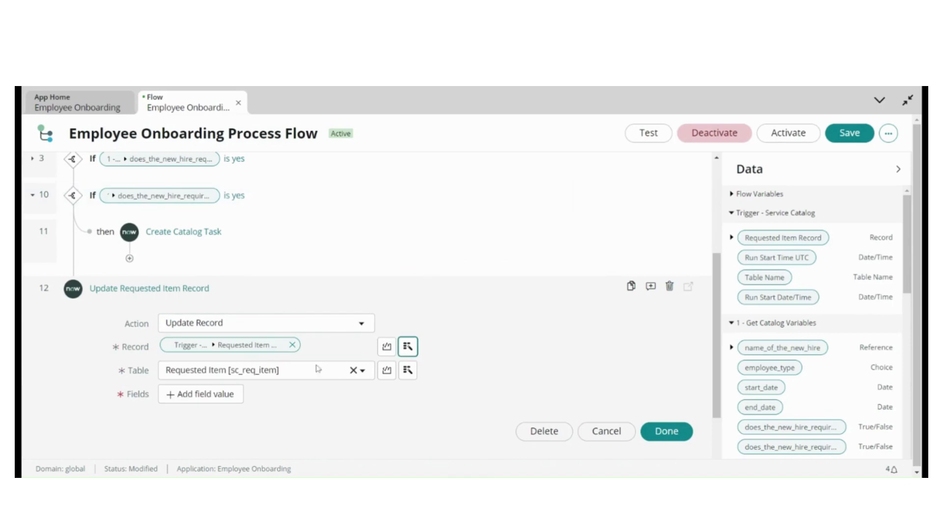
Have the Update Record action set State to Closed Complete, finish the action, and save the flow.
{"action": "left_click", "coordinate": [212, 393]}
{"action": "left_click", "coordinate": [212, 394]}
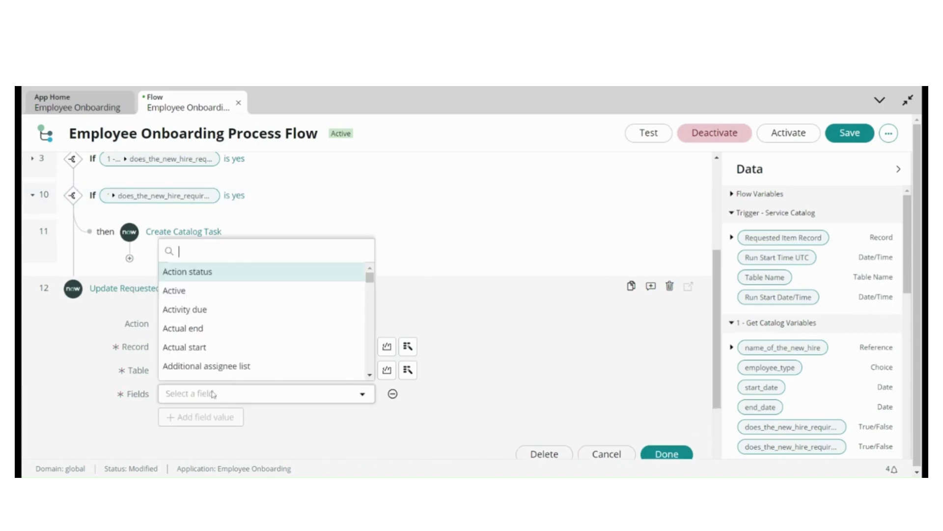
{"action": "type", "text": "state"}
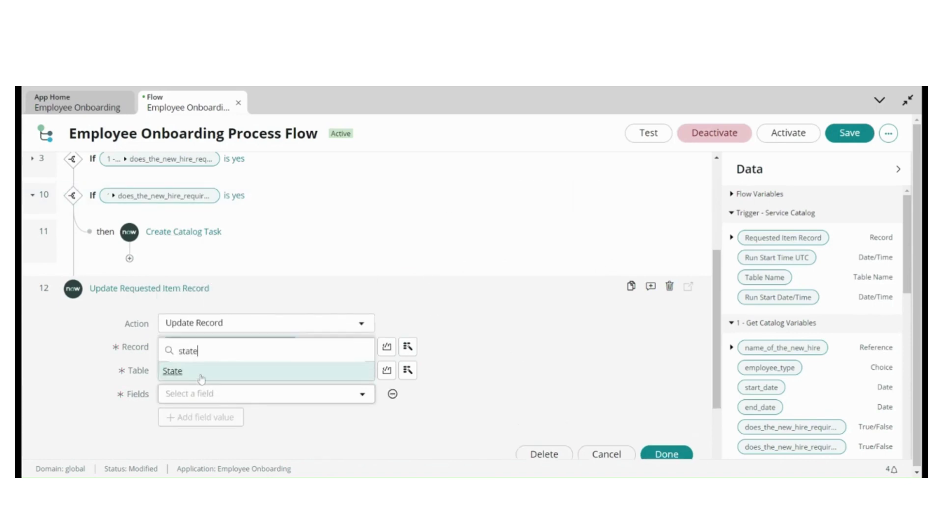
{"action": "left_click", "coordinate": [199, 373]}
{"action": "left_click", "coordinate": [451, 395]}
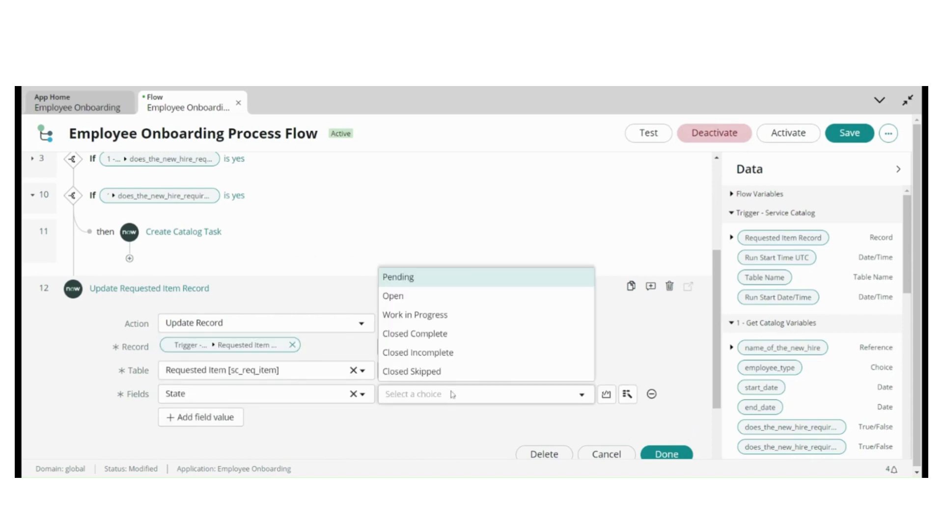
{"action": "left_click", "coordinate": [428, 334]}
{"action": "left_click", "coordinate": [665, 453]}
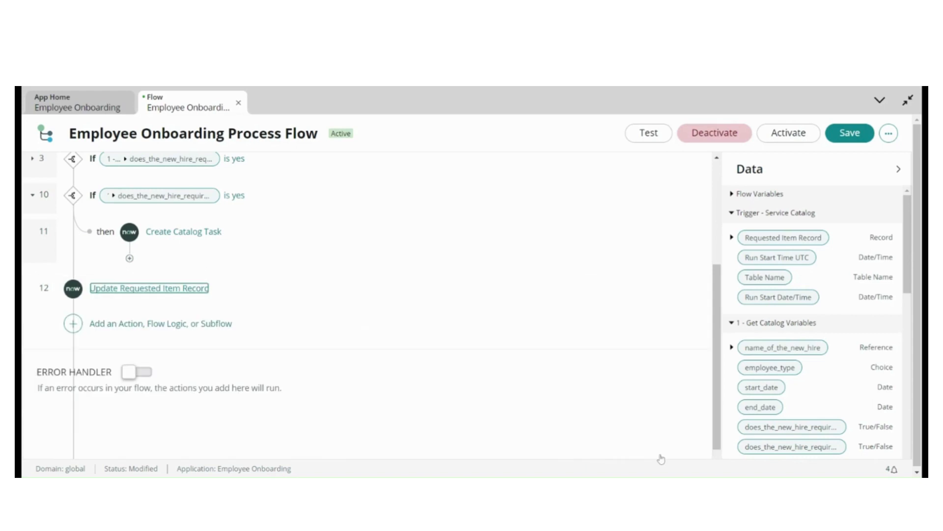
{"action": "left_click", "coordinate": [859, 137]}
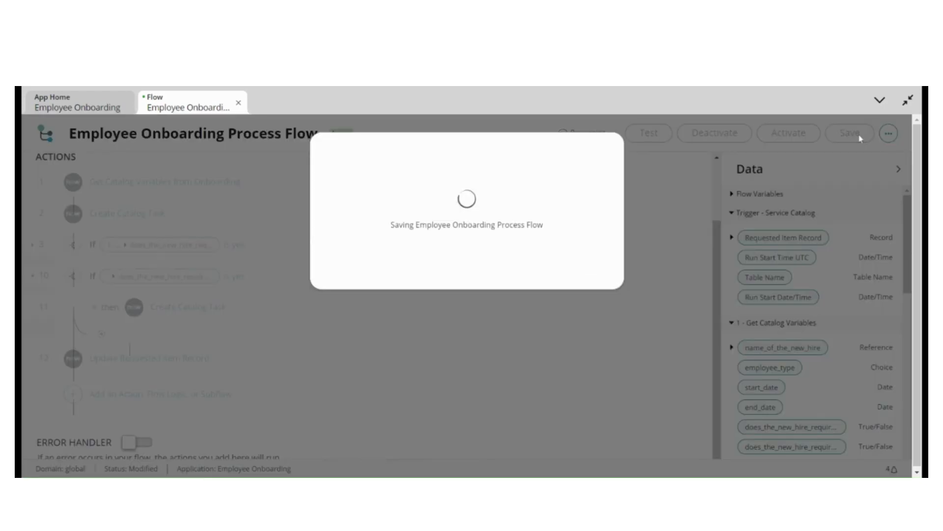